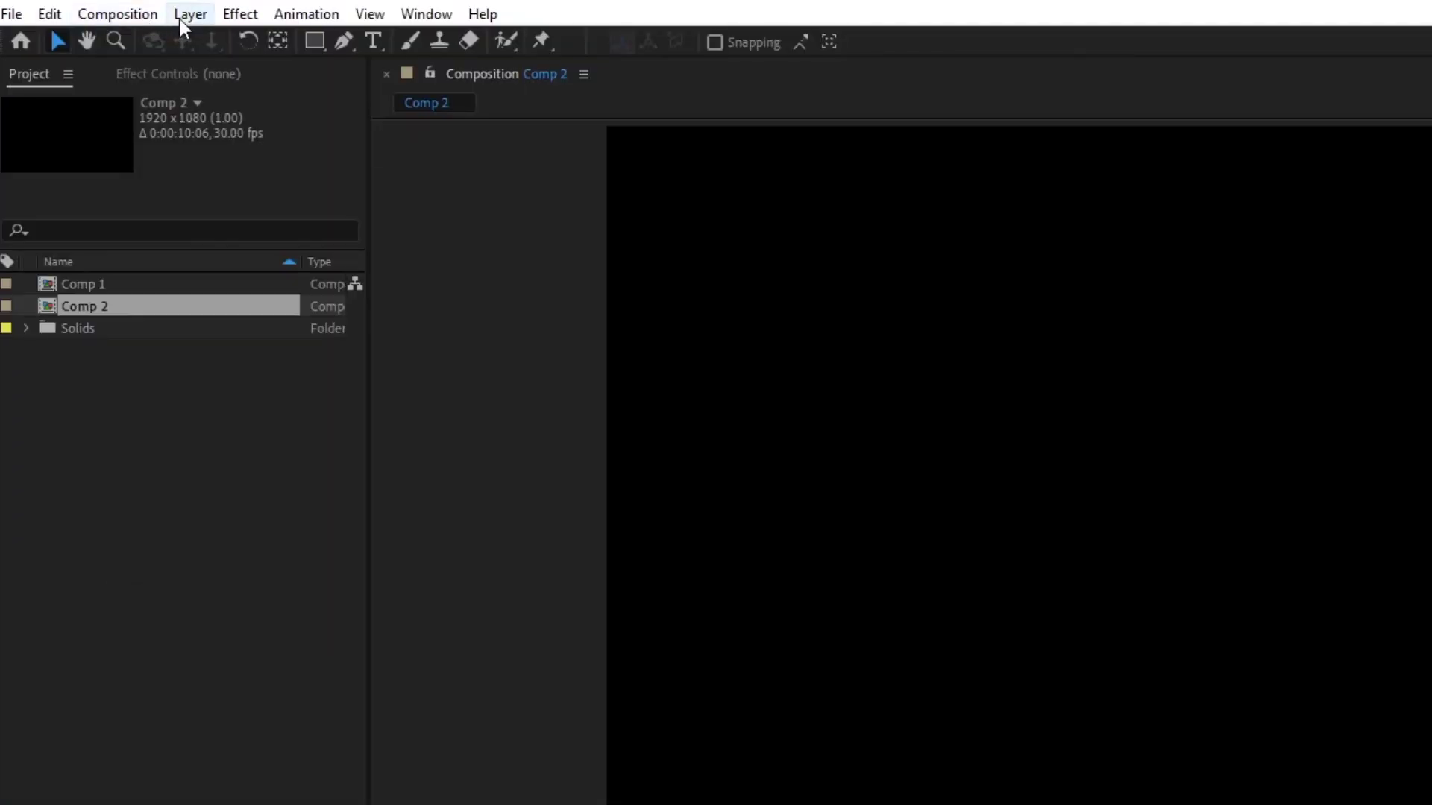
Step: Add an HVU text layer set in the Univers LT 93 ExtraBlackEx font
click(95, 17)
mouse_move(104, 33)
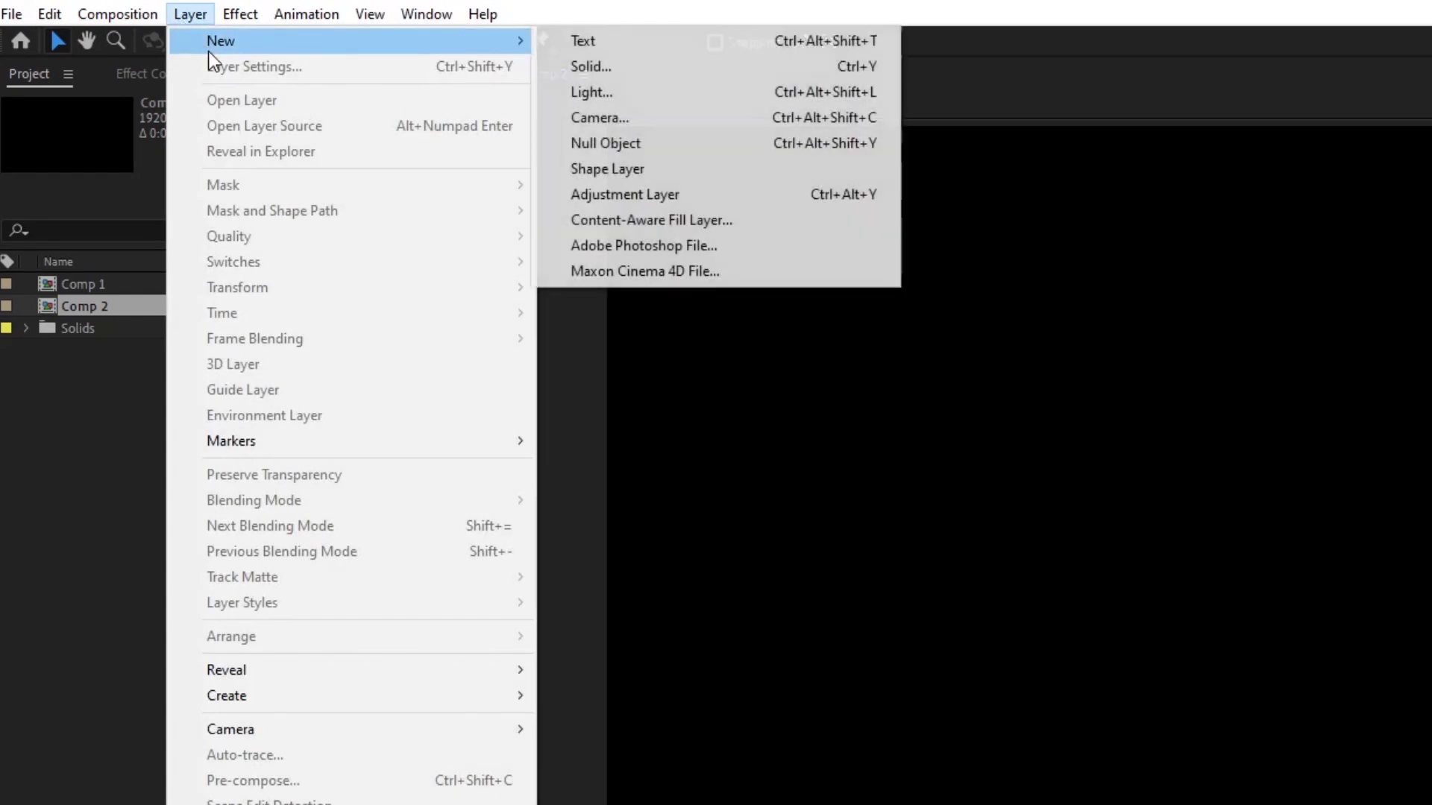
click(718, 39)
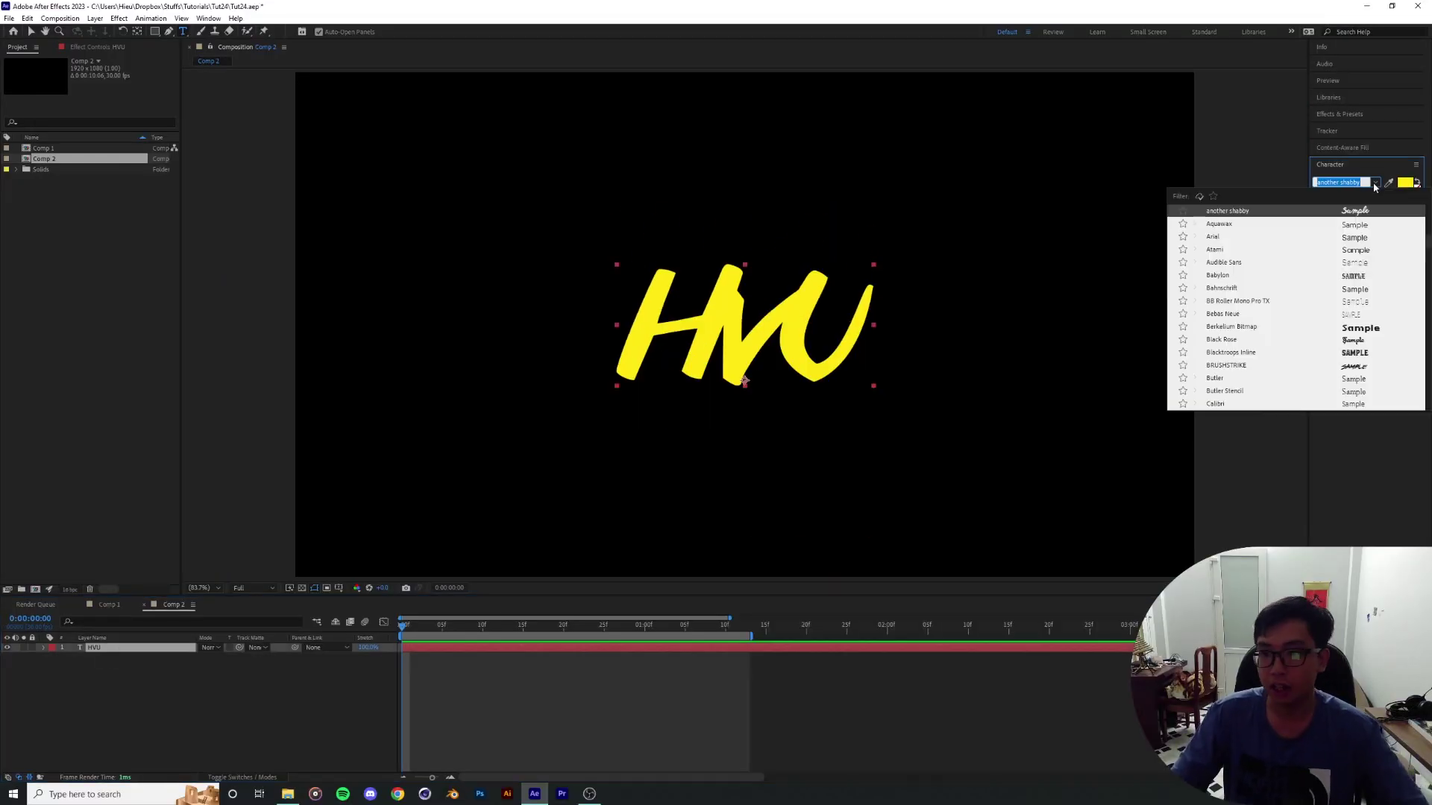
scroll(1326, 326, down, 15)
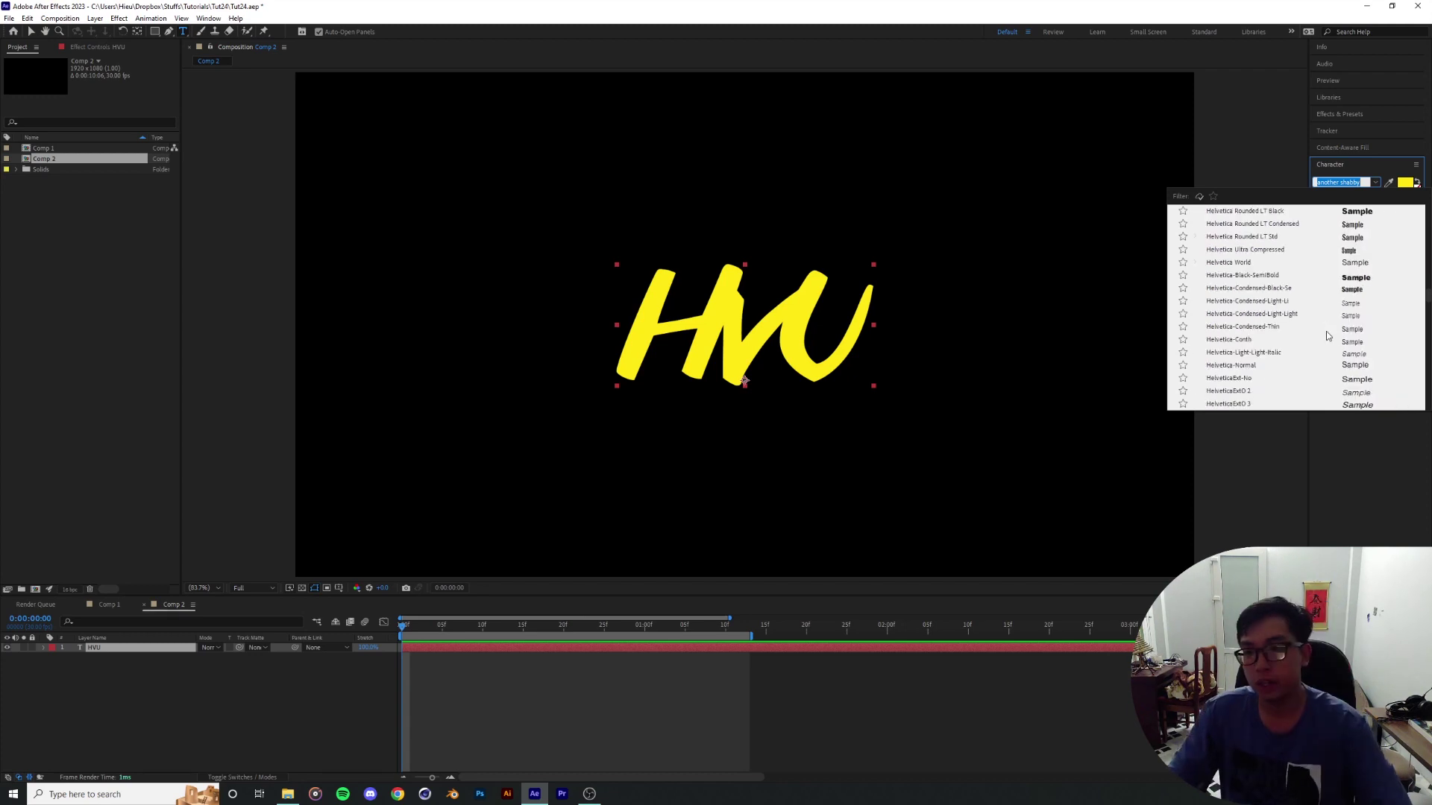
scroll(1326, 344, down, 10)
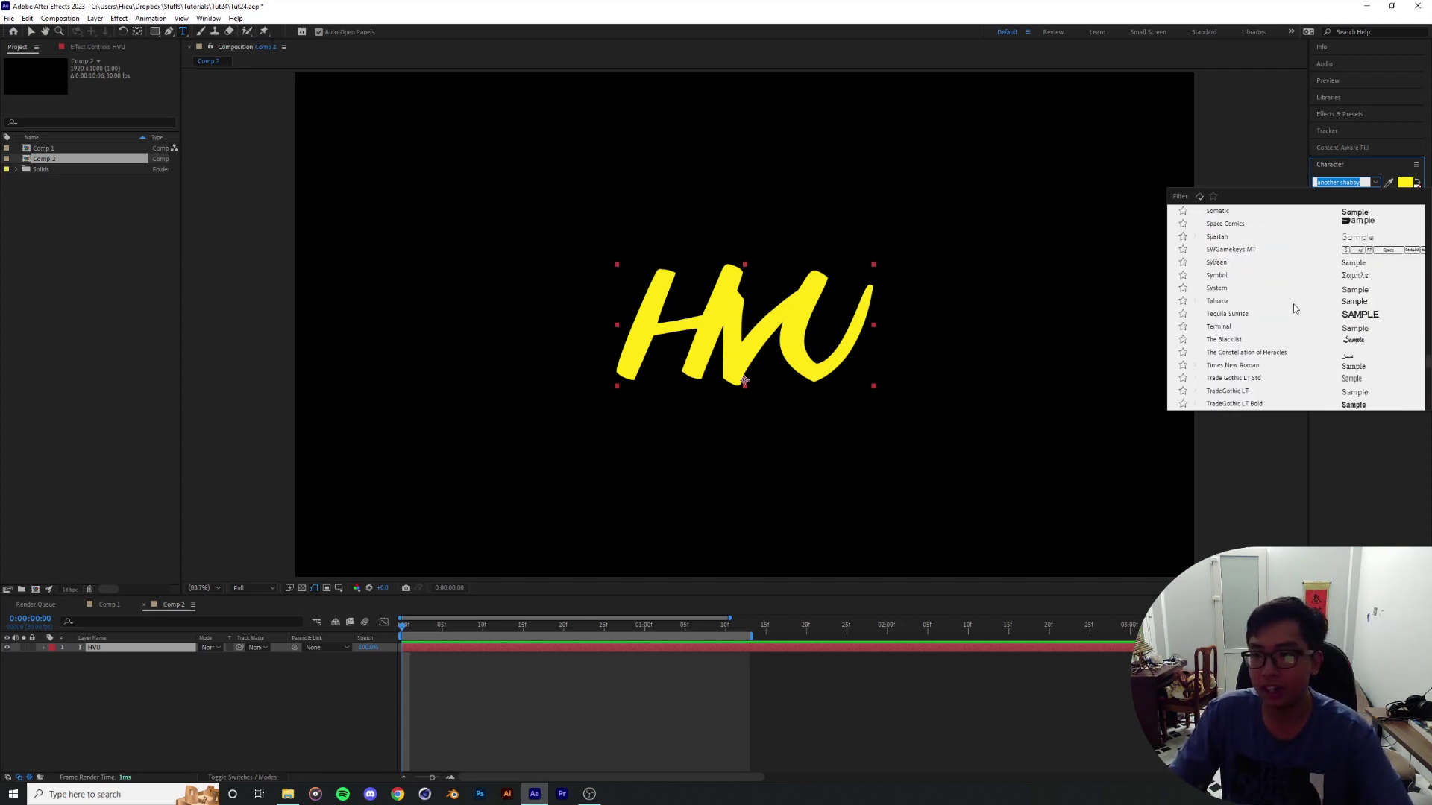
scroll(1292, 302, down, 10)
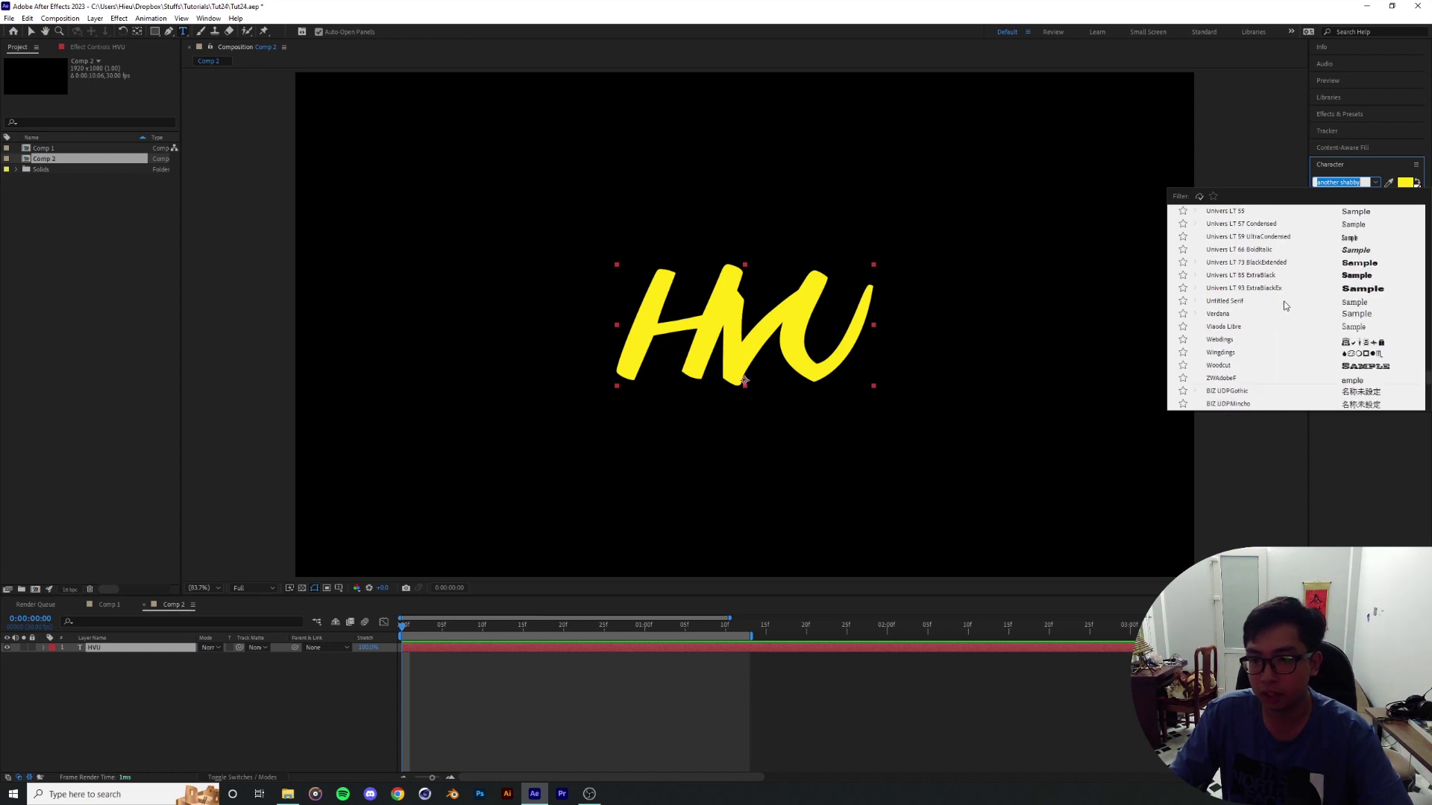
click(1245, 289)
Step: Colour the HVU text white and centre it in the frame
click(1405, 185)
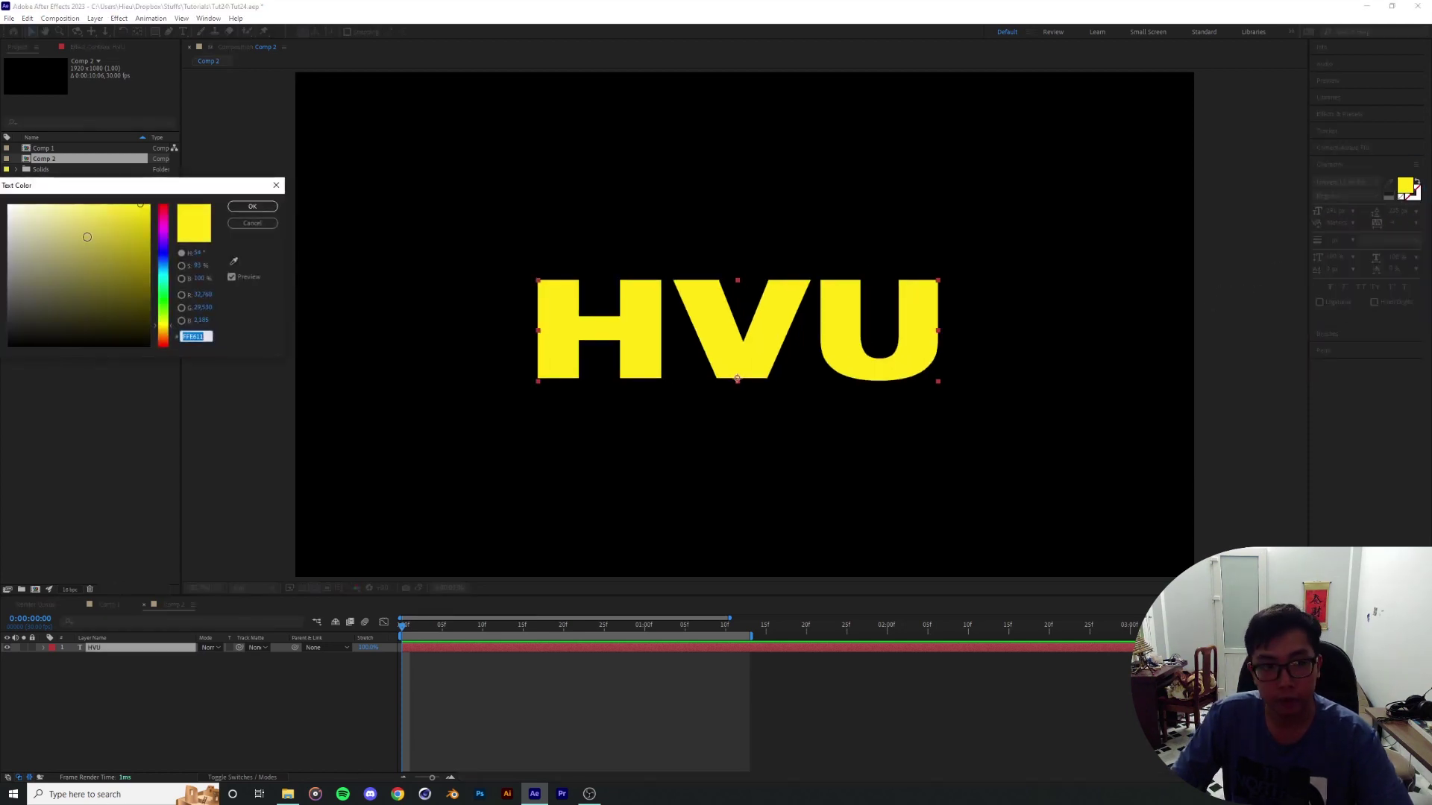
drag(97, 262, 9, 205)
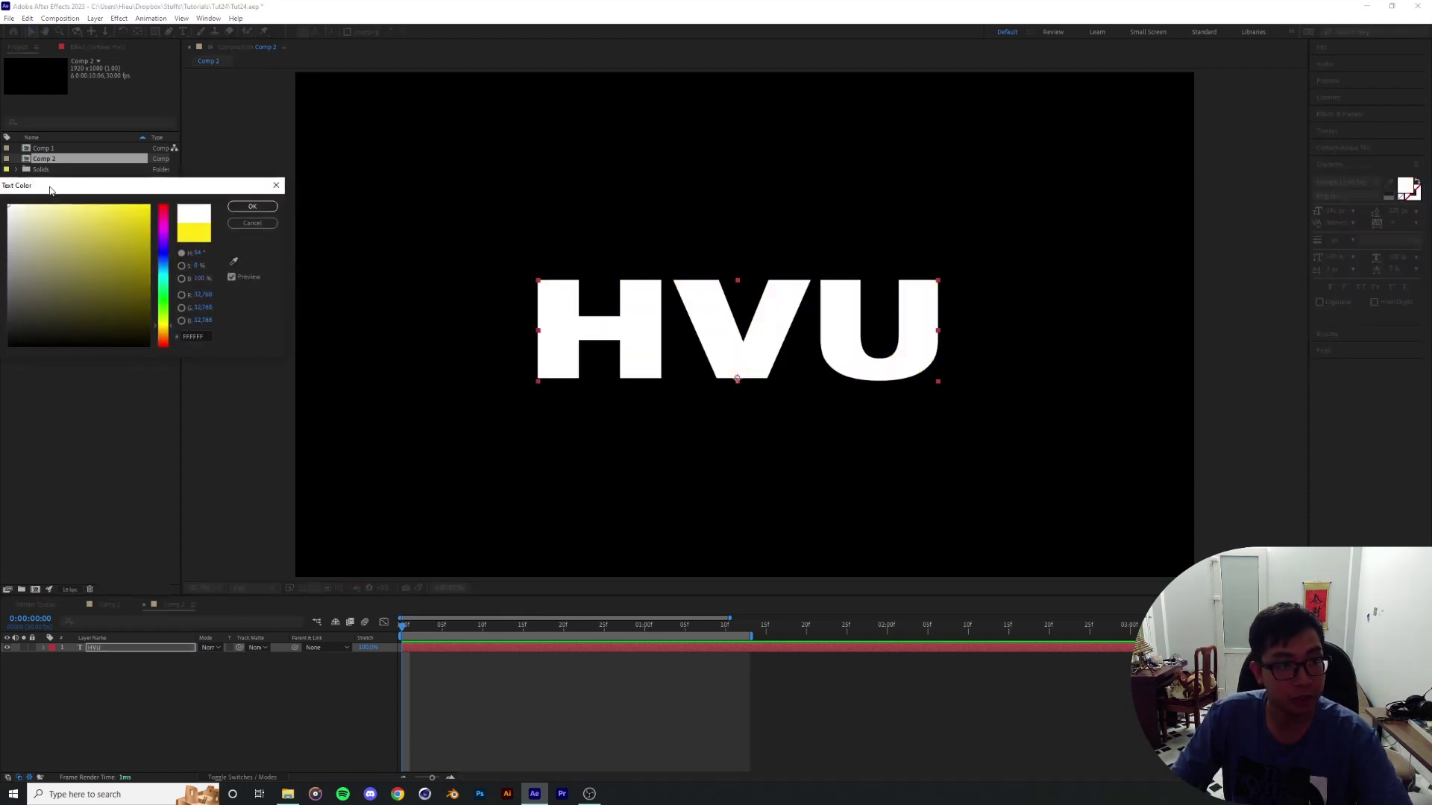
click(252, 206)
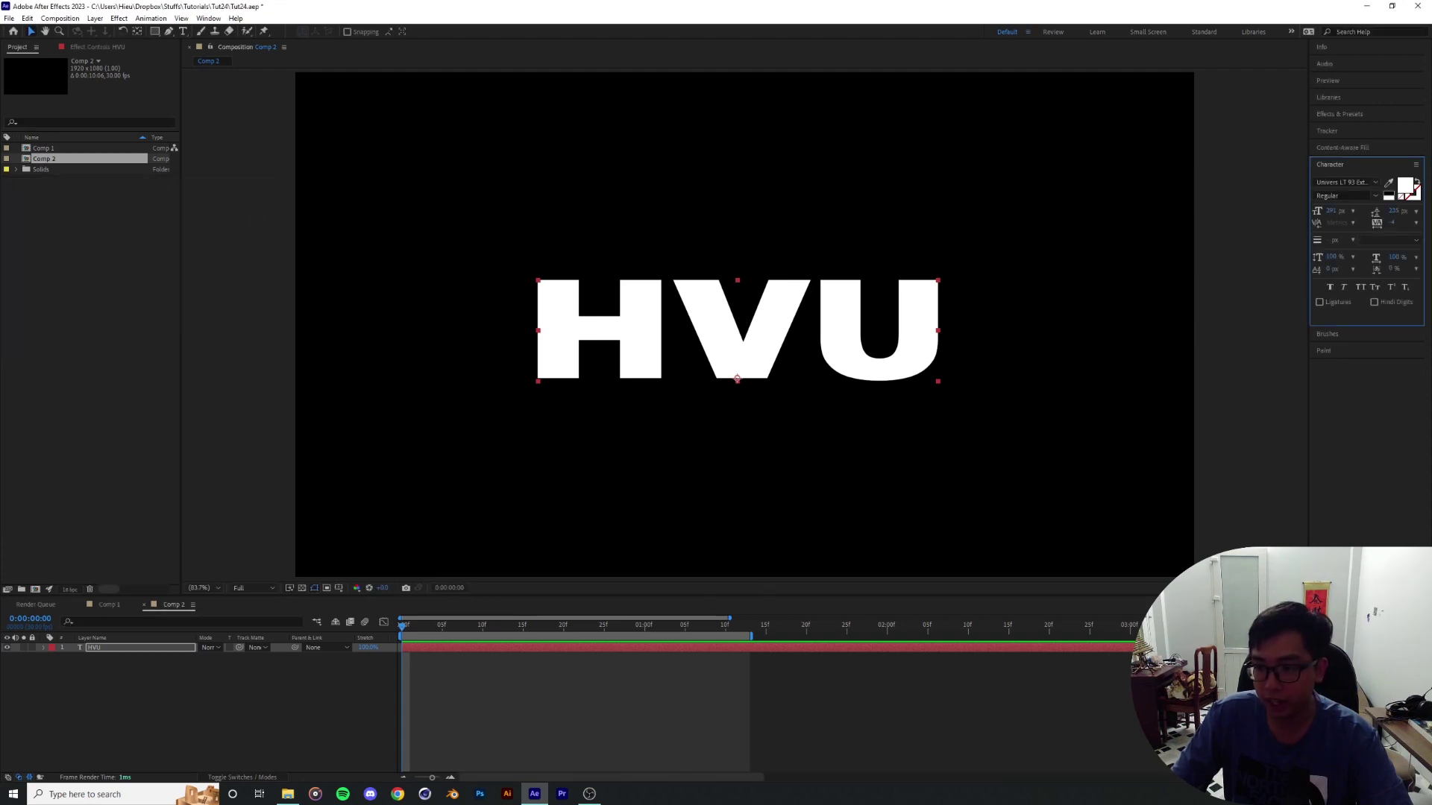
drag(737, 378, 744, 379)
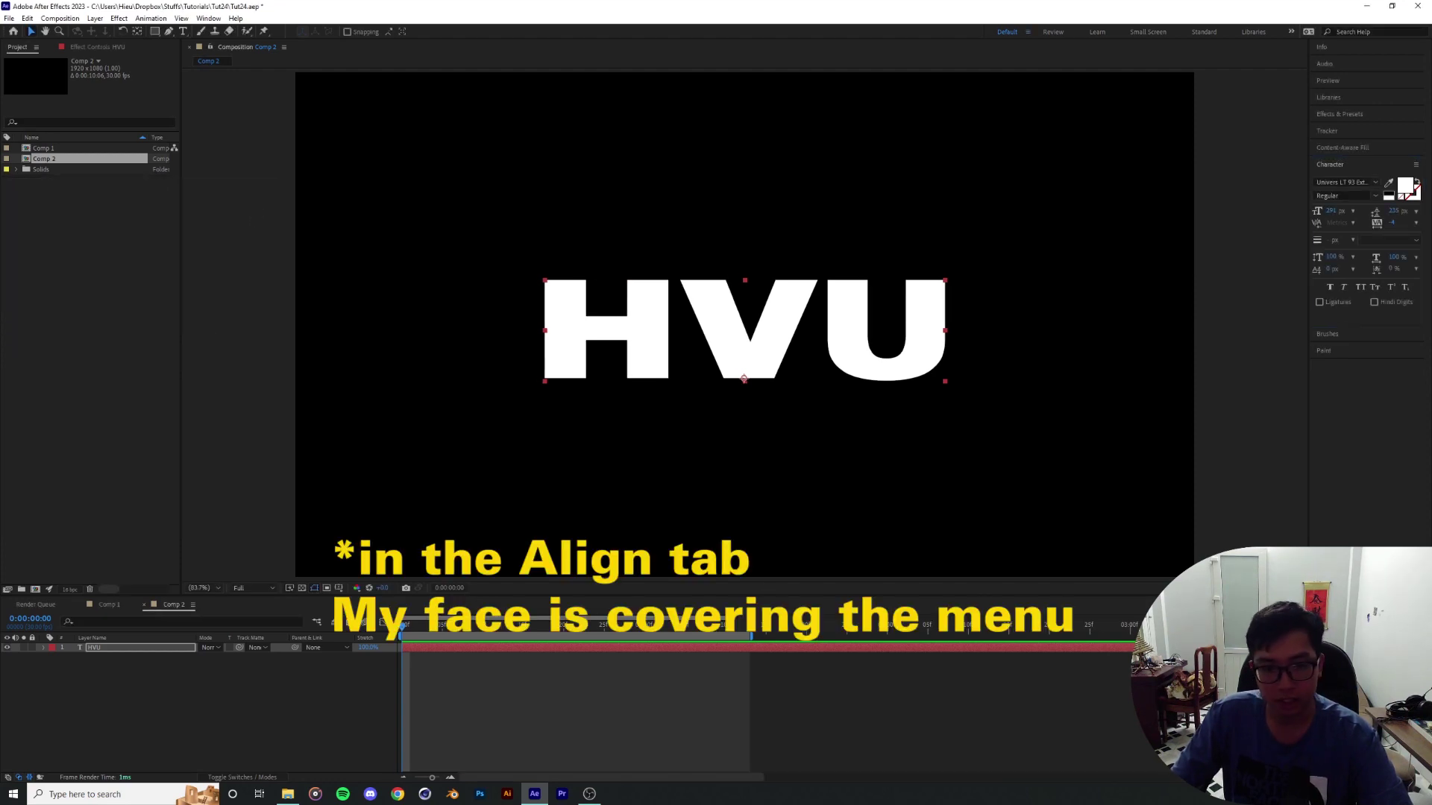
key(shift+Up)
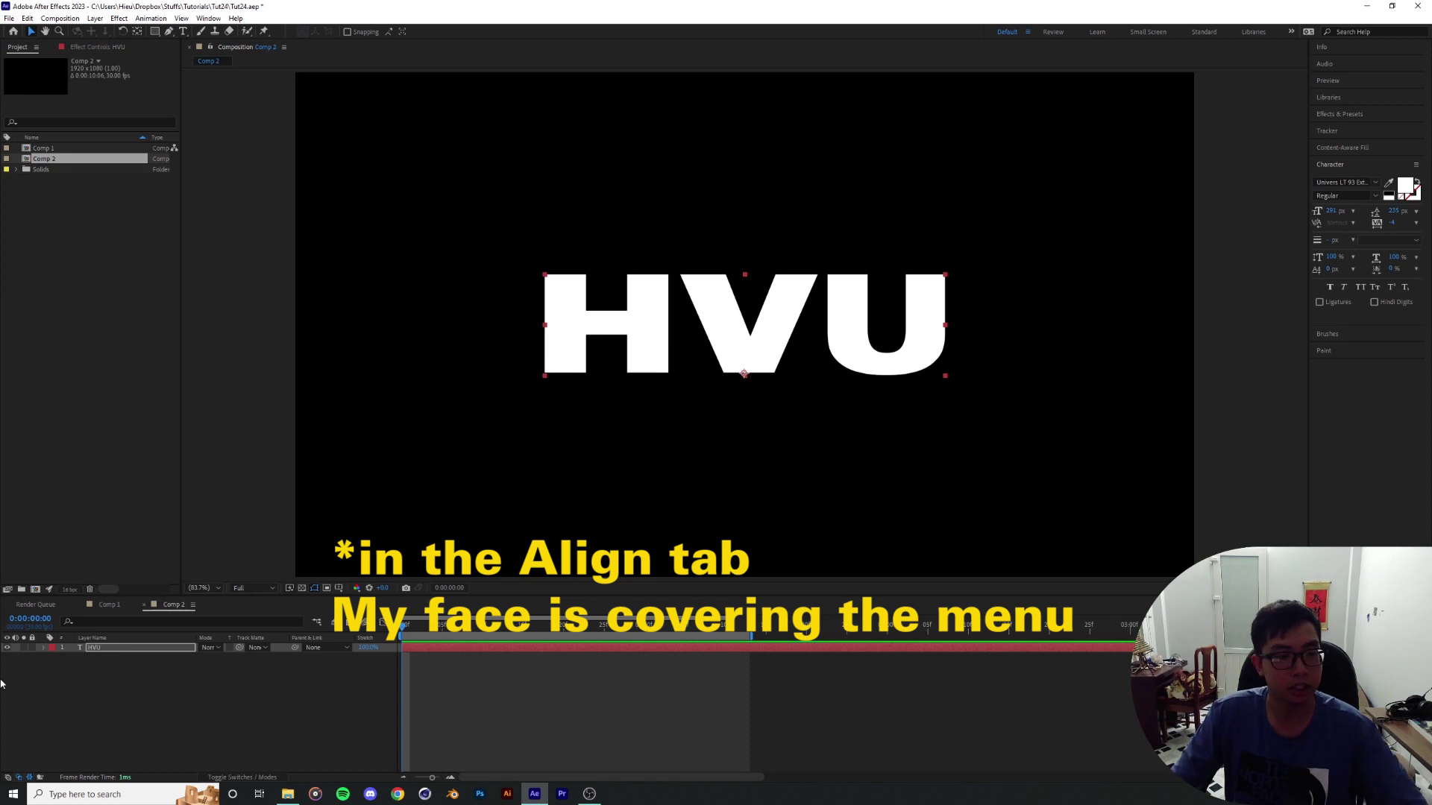
click(161, 714)
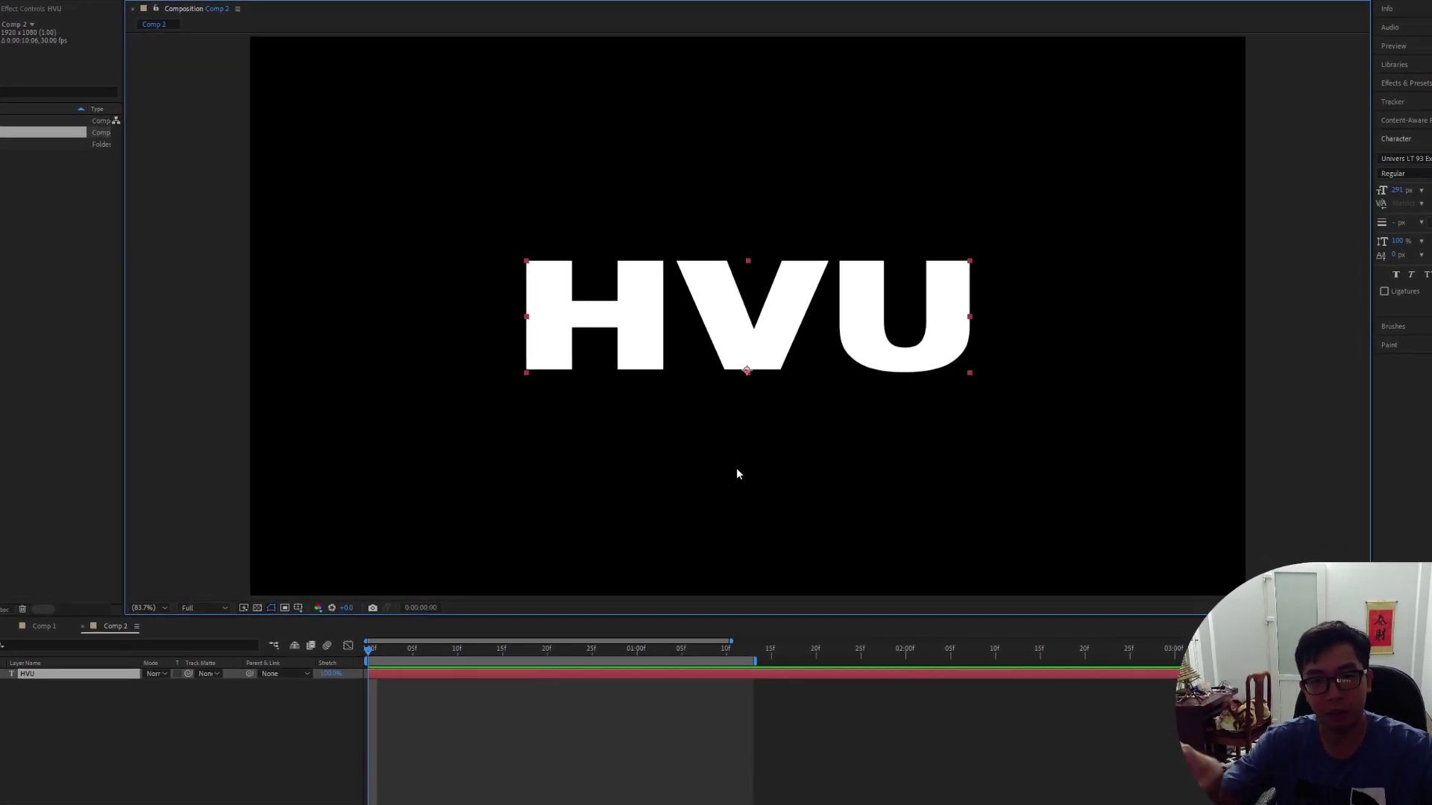
Step: View the comp at 100% and duplicate the HVU layer into copies
key(slash)
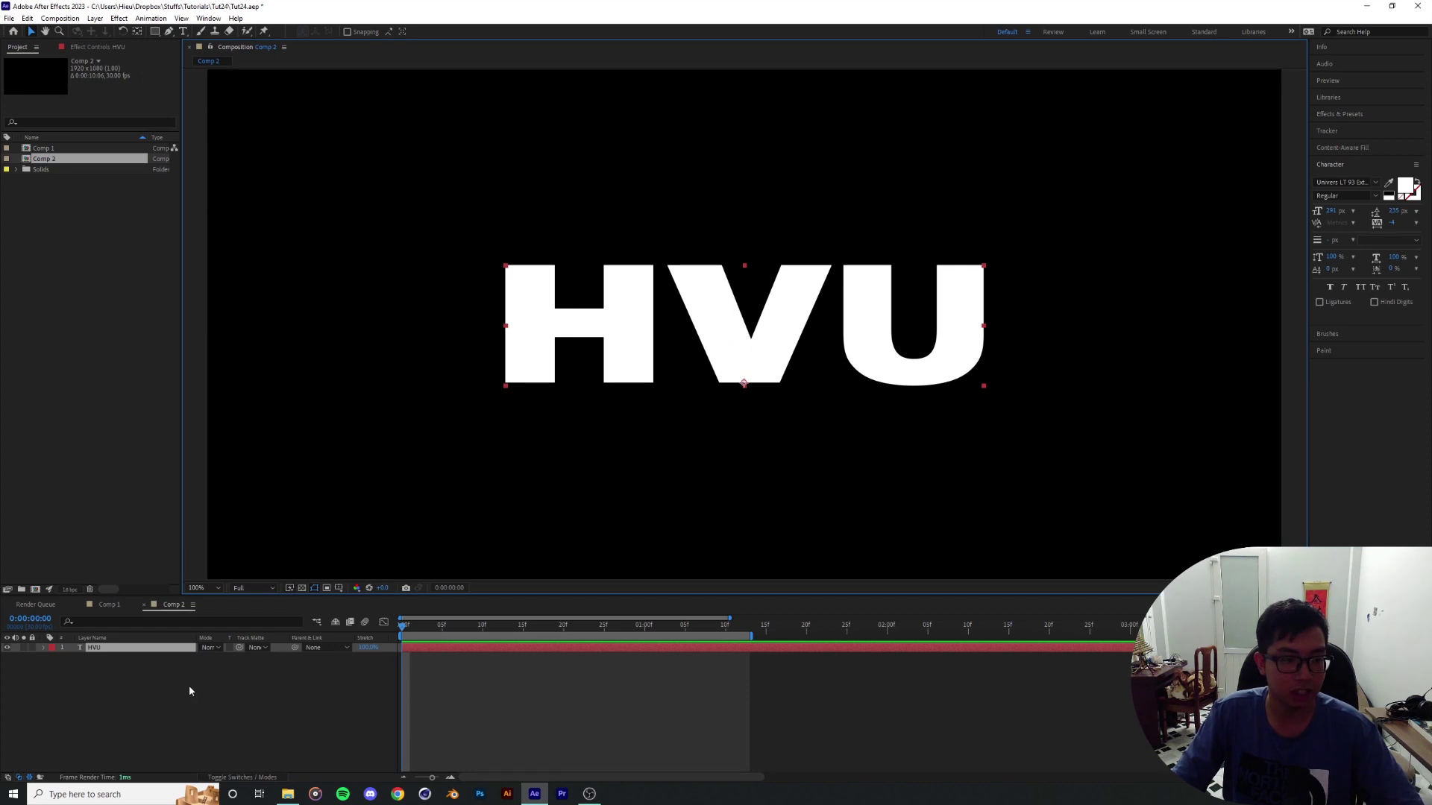
click(27, 719)
key(ctrl+a)
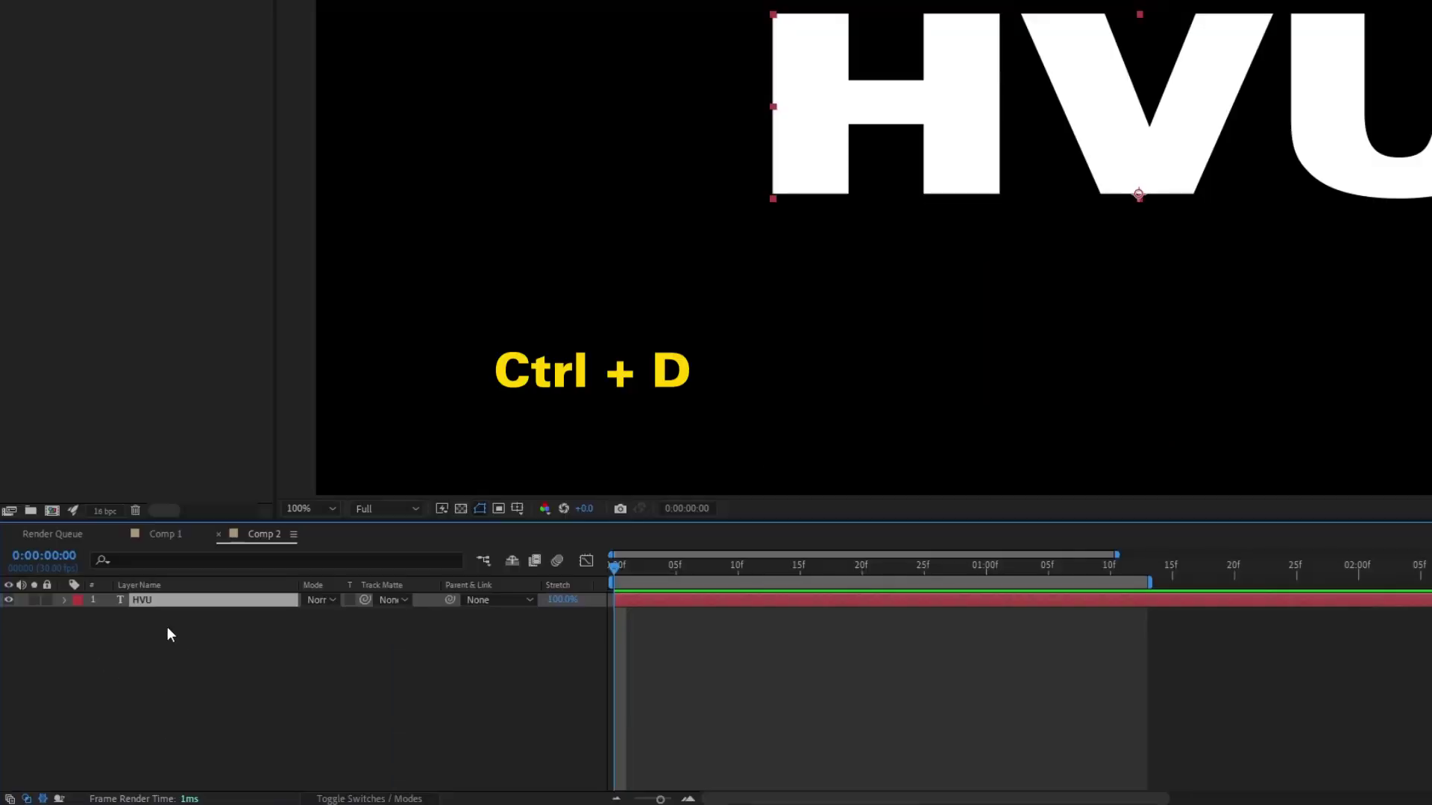
key(ctrl+d)
key(ctrl+d)
key(ctrl+d)
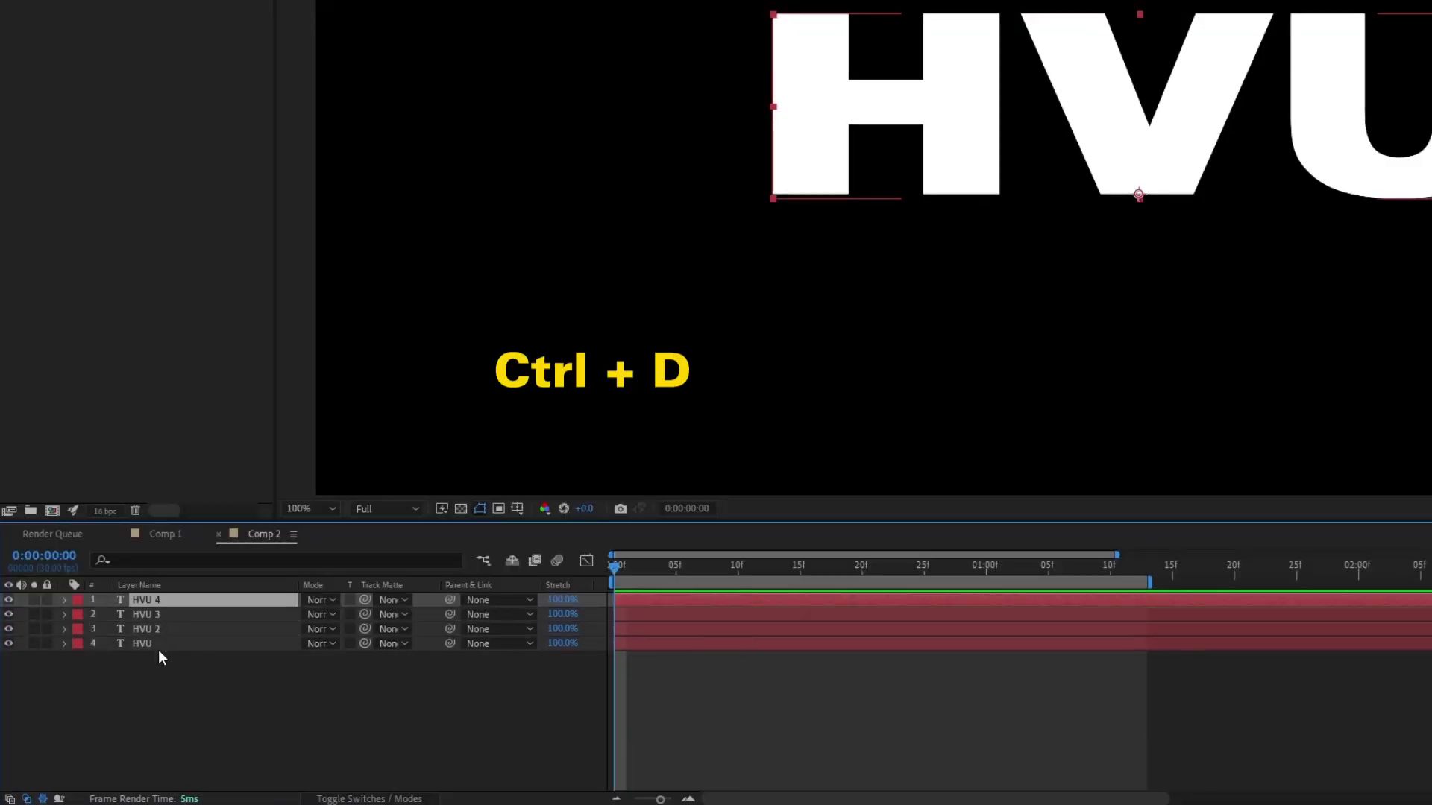
Step: Colour the HVU copies pure red
shift+click(169, 630)
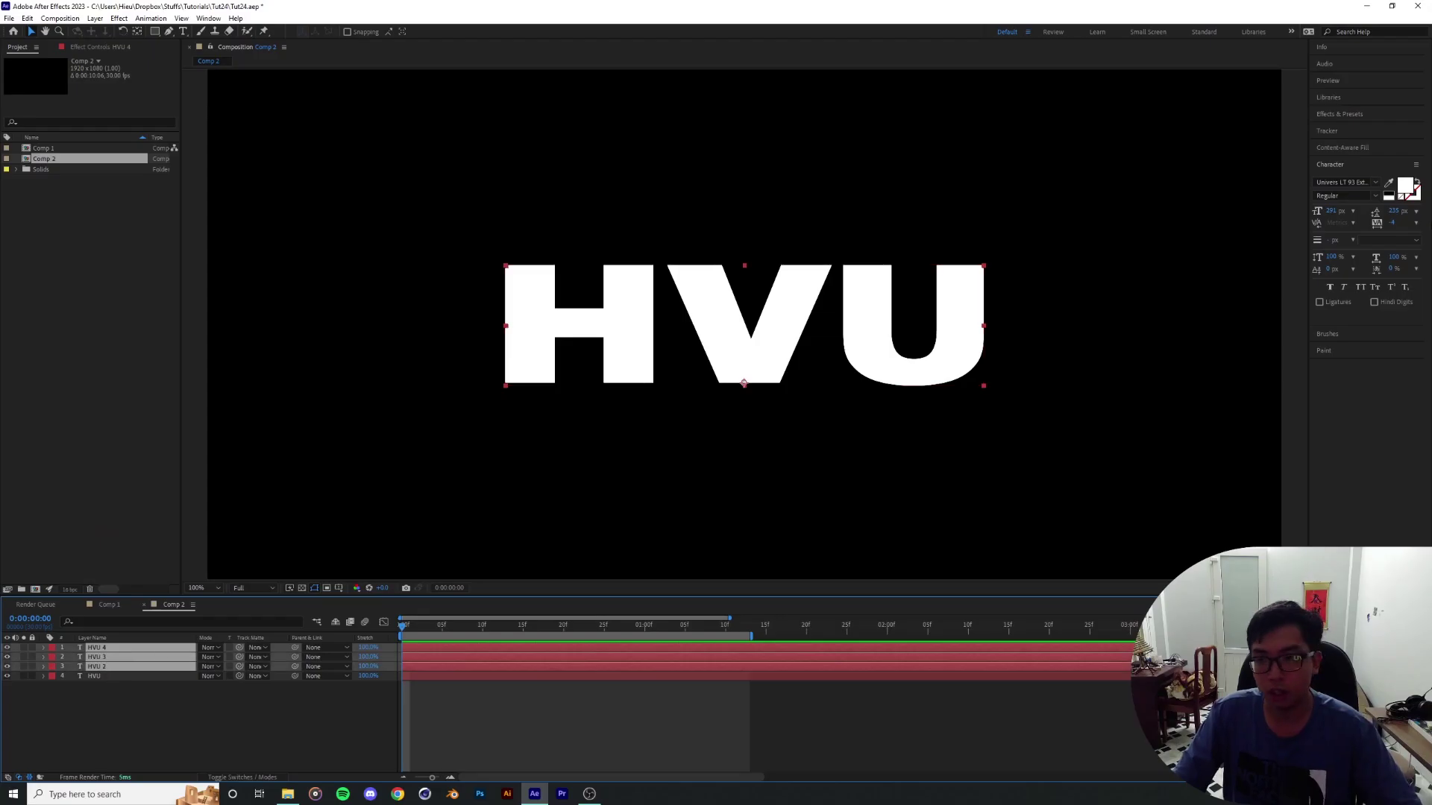
click(1404, 185)
click(149, 206)
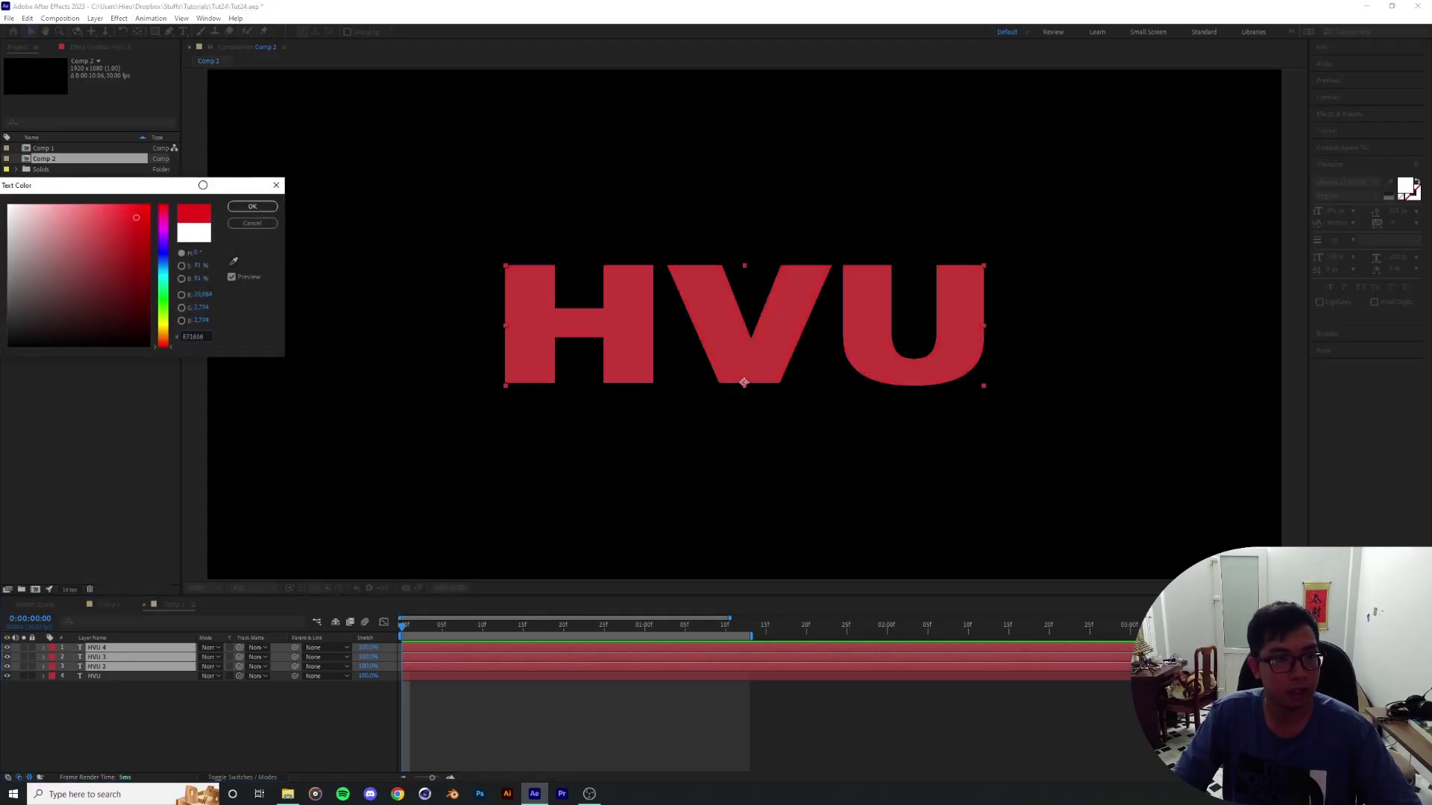
click(254, 207)
Step: Hide the HVU 2 and HVU 3 layers, leaving HVU 4 selected
click(74, 710)
click(89, 667)
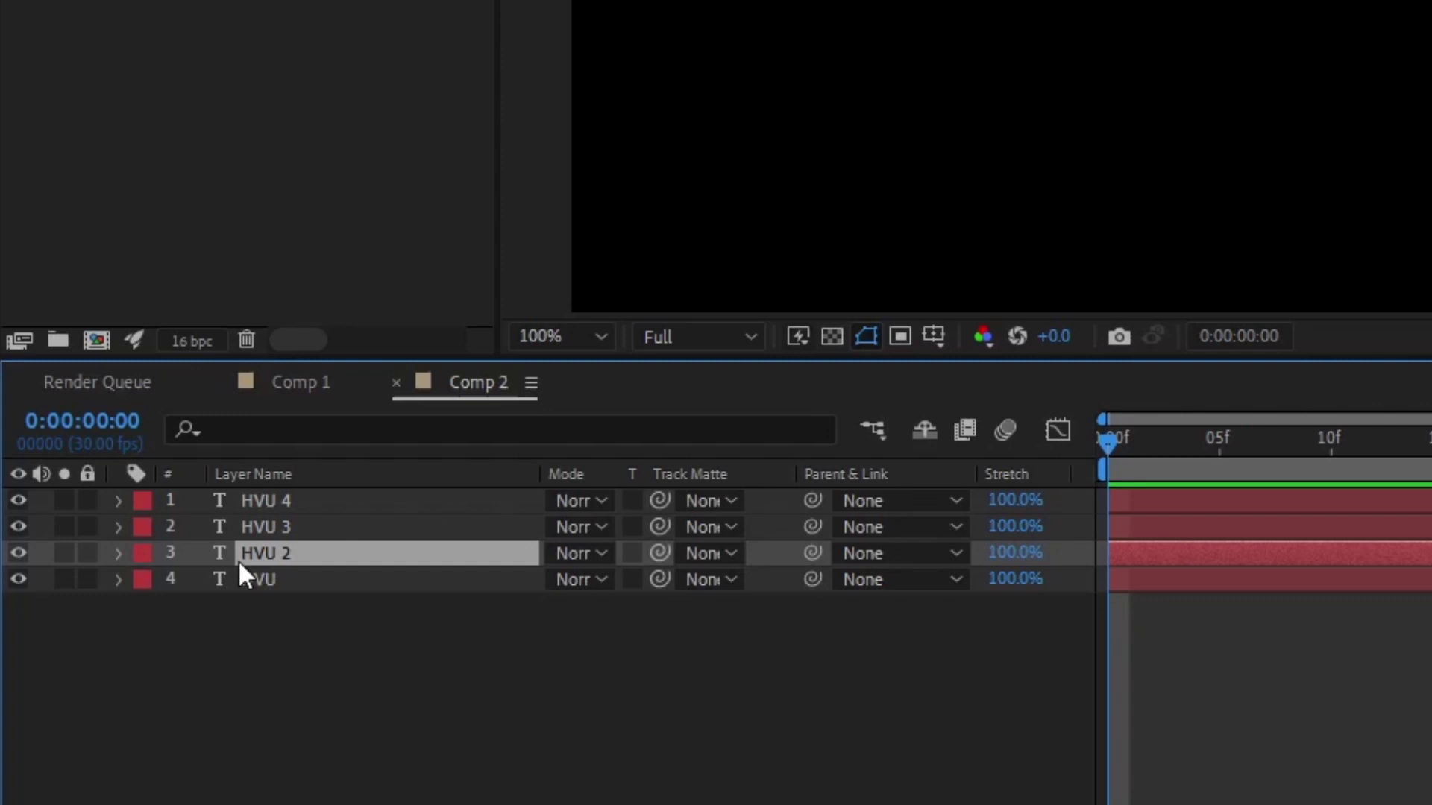
shift+click(265, 527)
click(18, 527)
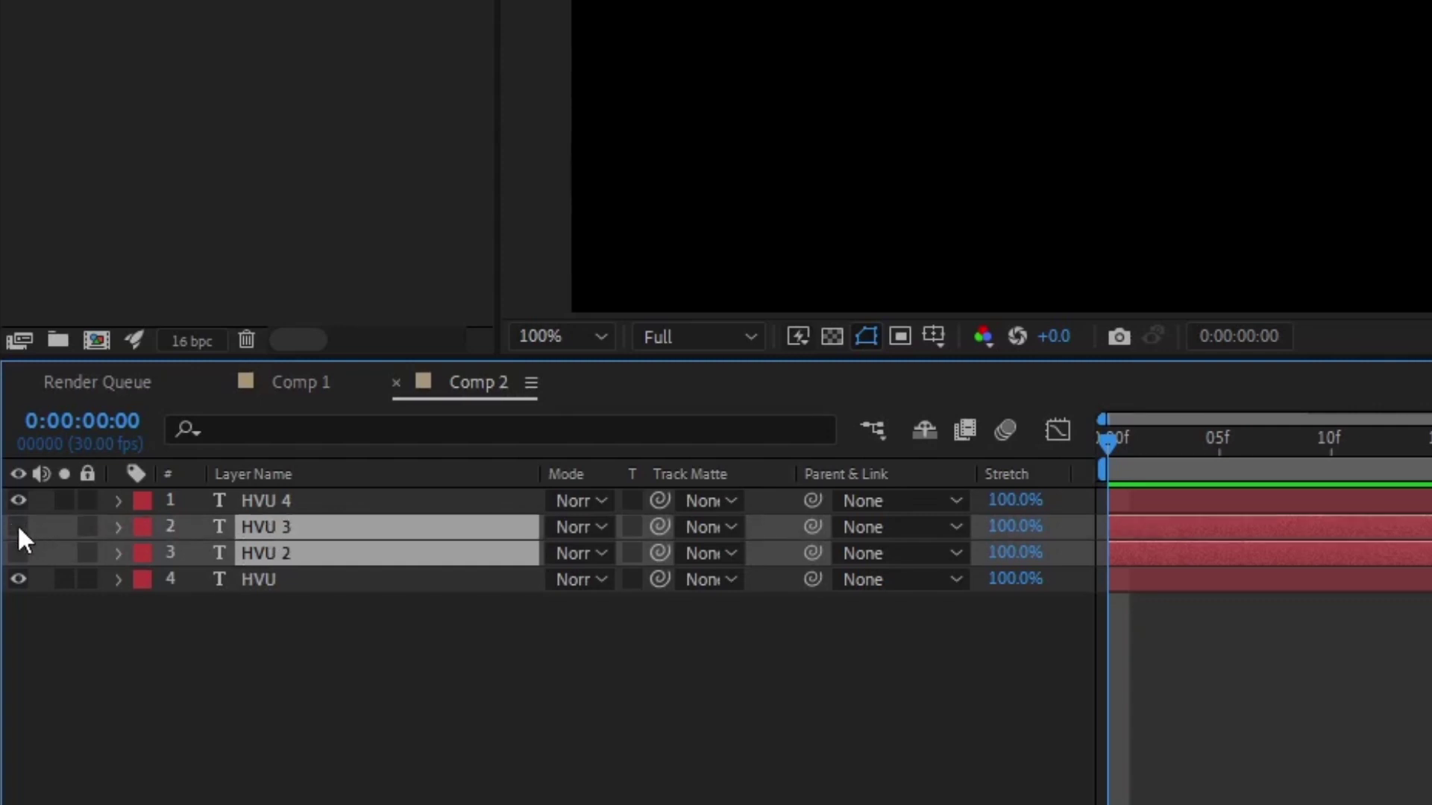
click(315, 667)
click(271, 500)
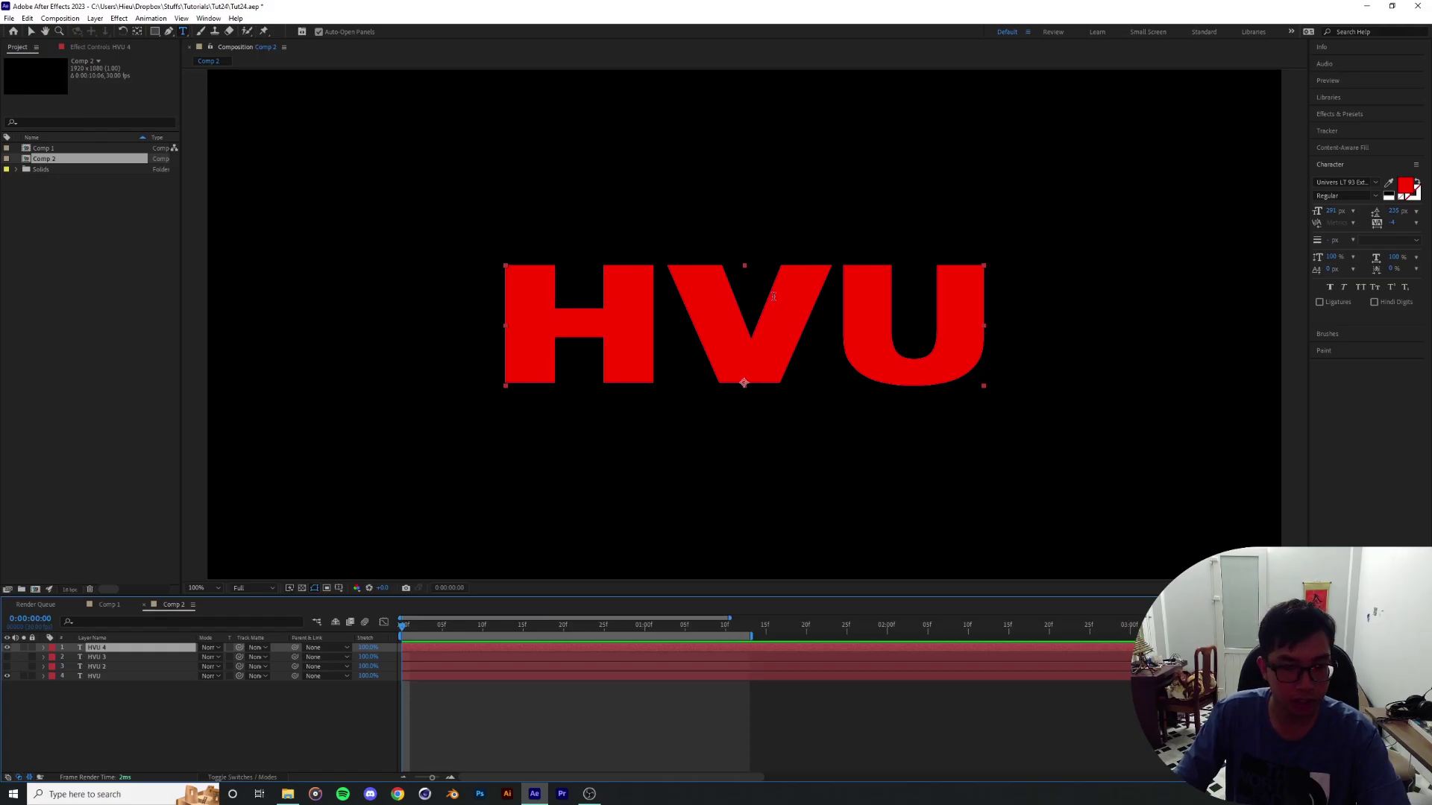
Step: Trim HVU 4 down to a red H and place it over the white H
drag(678, 304, 1023, 309)
key(ctrl+a)
text(H)
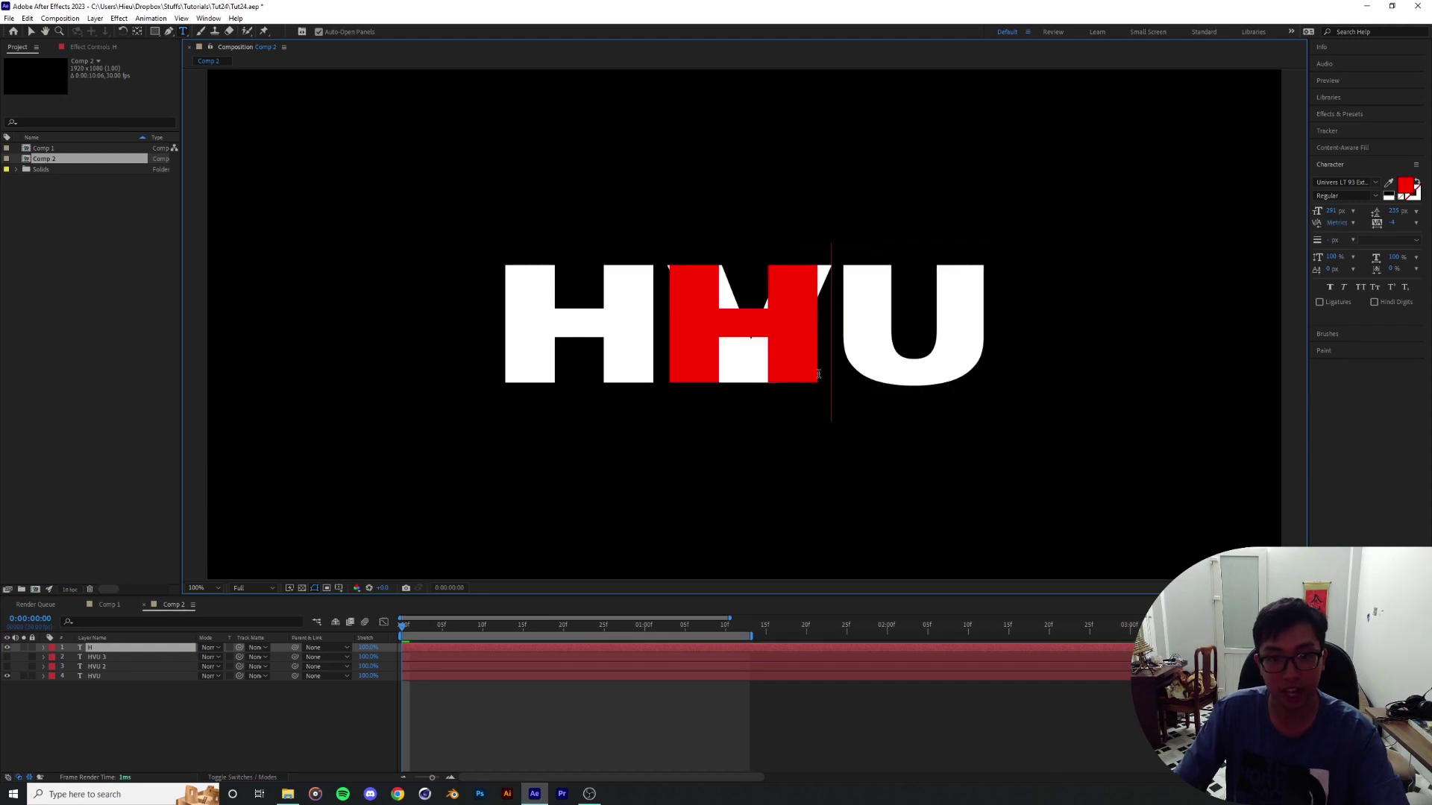
key(Escape)
key(v)
key(period)
drag(721, 325, 405, 325)
Step: Unhide HVU 3, edit it to just V, and align it over the white V
key(ctrl+Down)
click(6, 657)
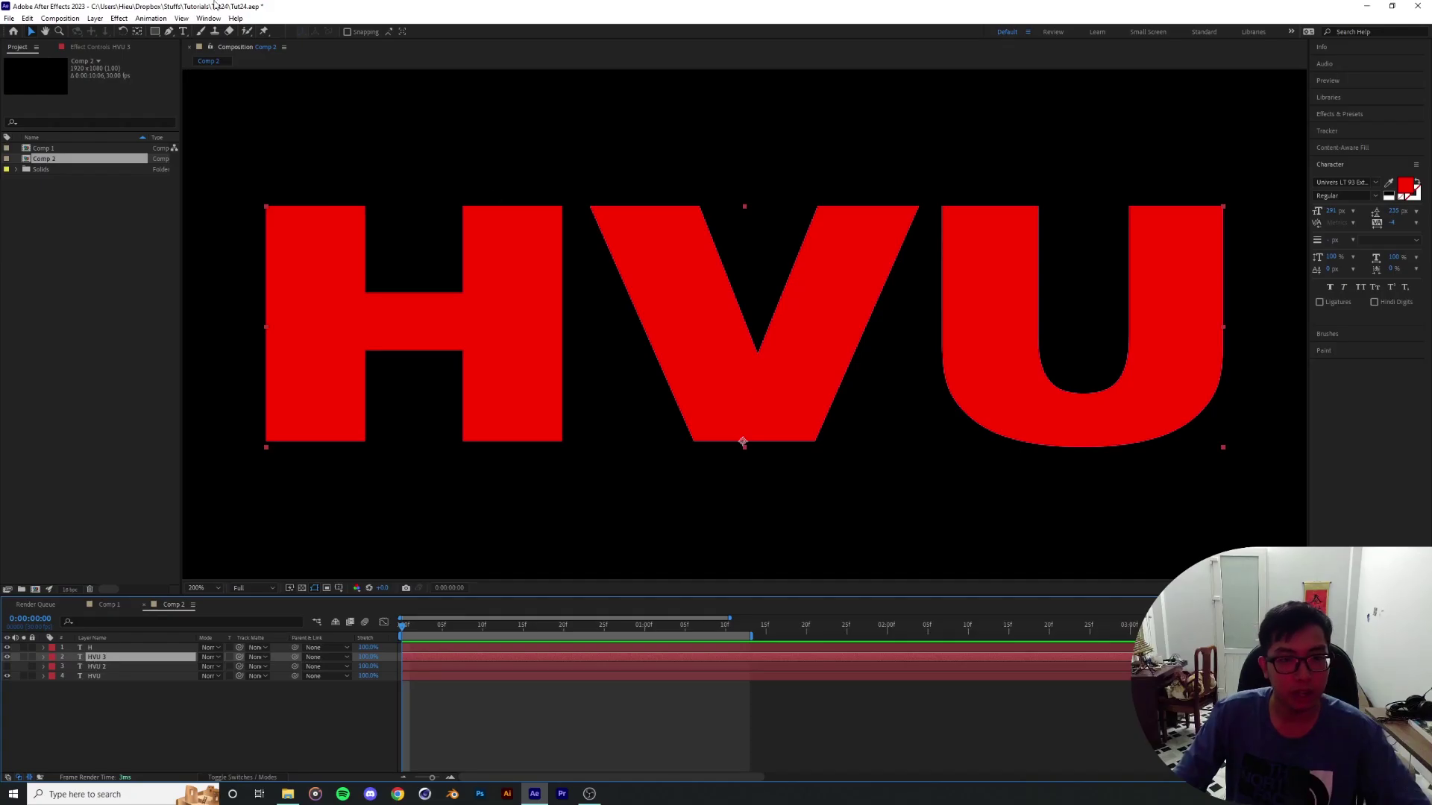
key(ctrl+t)
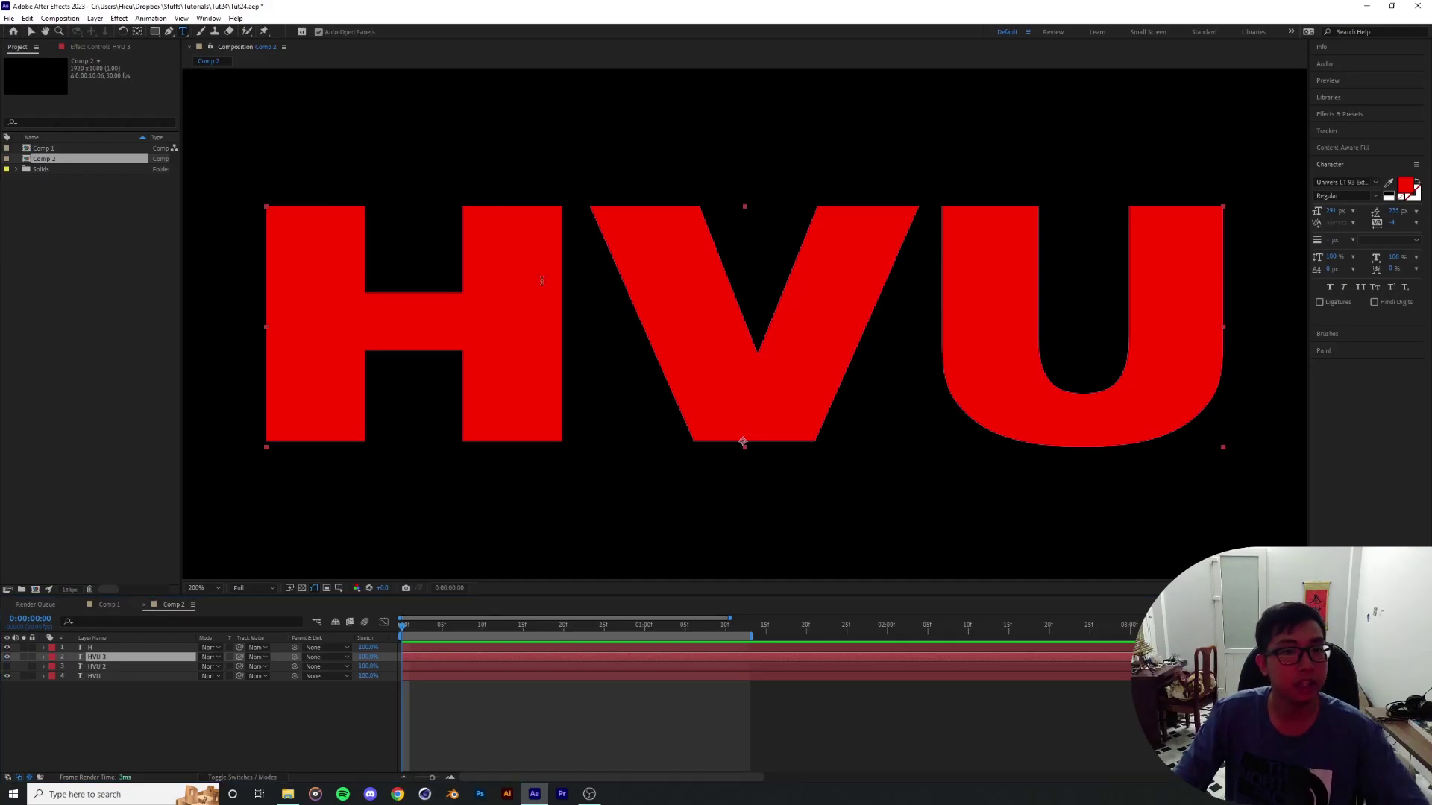
click(894, 358)
key(Home)
key(shift+Right)
key(BackSpace)
key(Right)
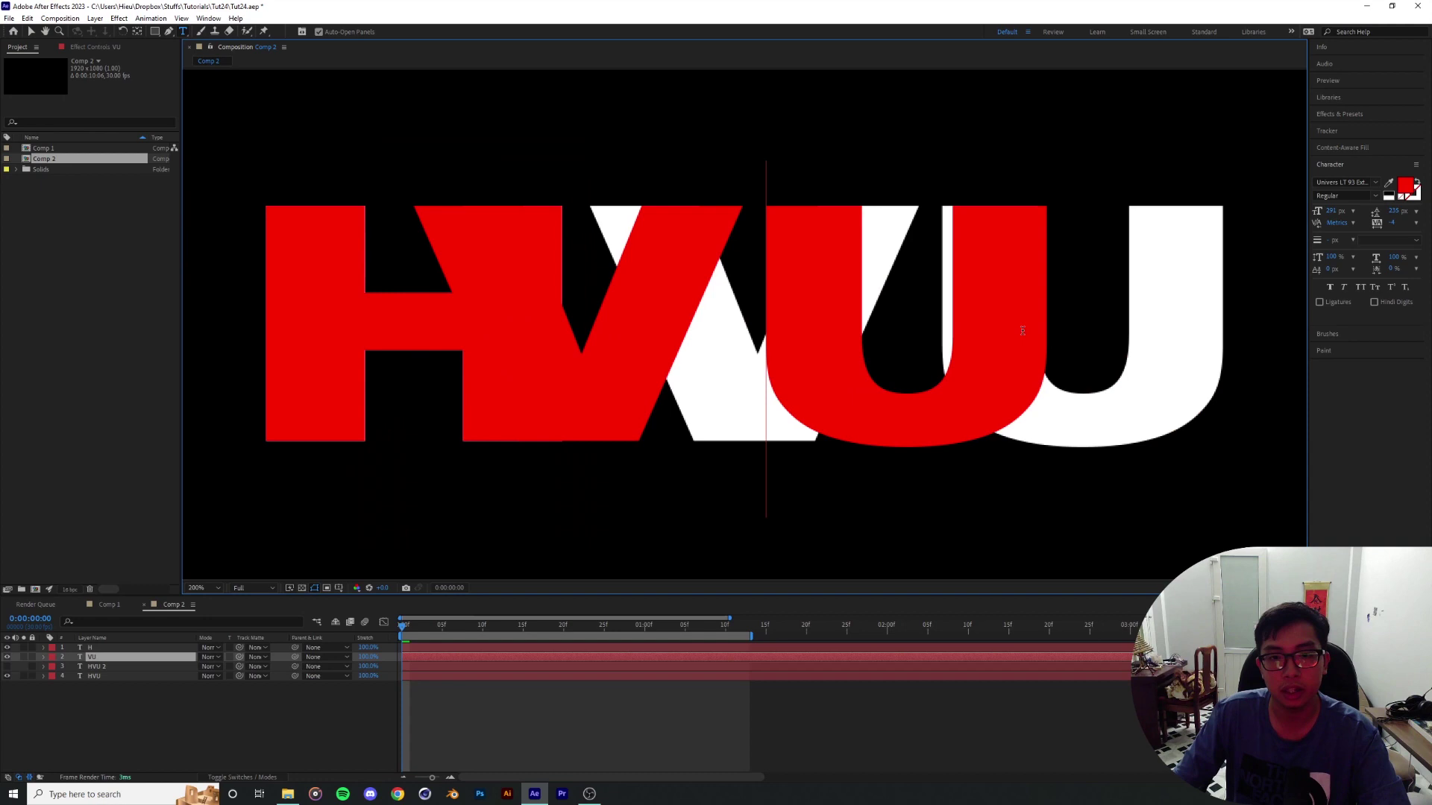
key(shift+Right)
key(BackSpace)
click(119, 656)
click(119, 656)
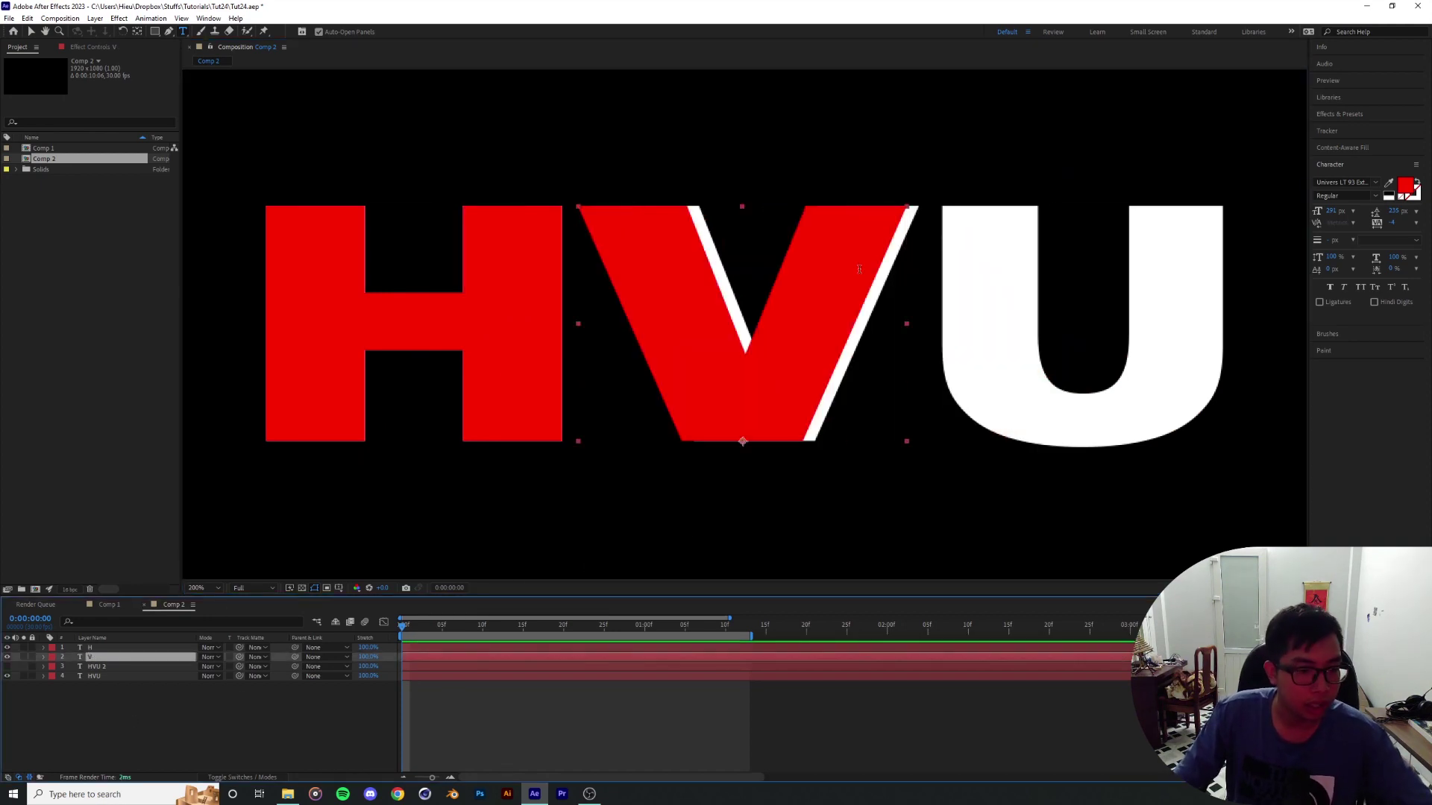
key(v)
drag(721, 374, 733, 379)
Step: Reduce HVU 2 to the letter U and align it over the white U
click(96, 666)
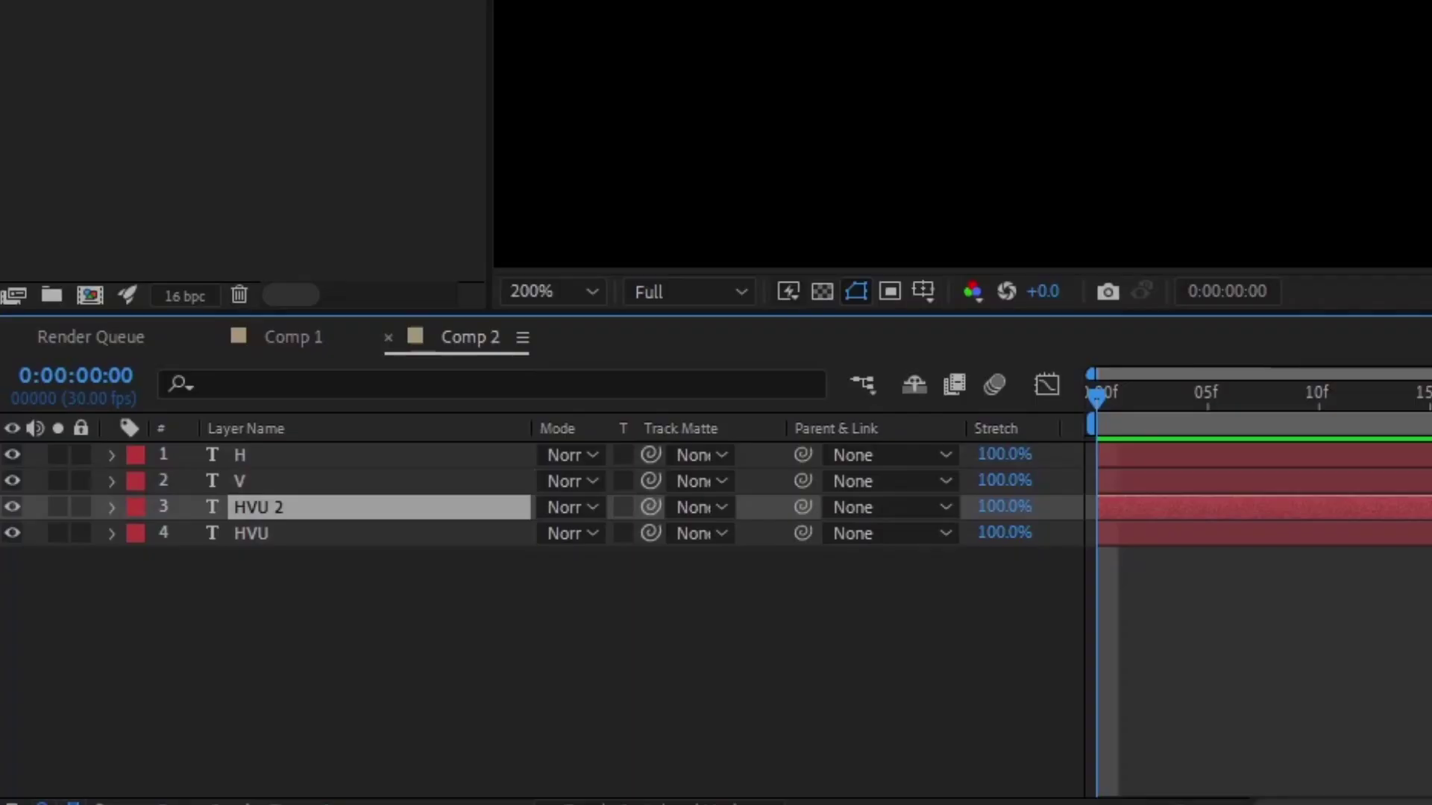
key(ctrl+t)
key(BackSpace)
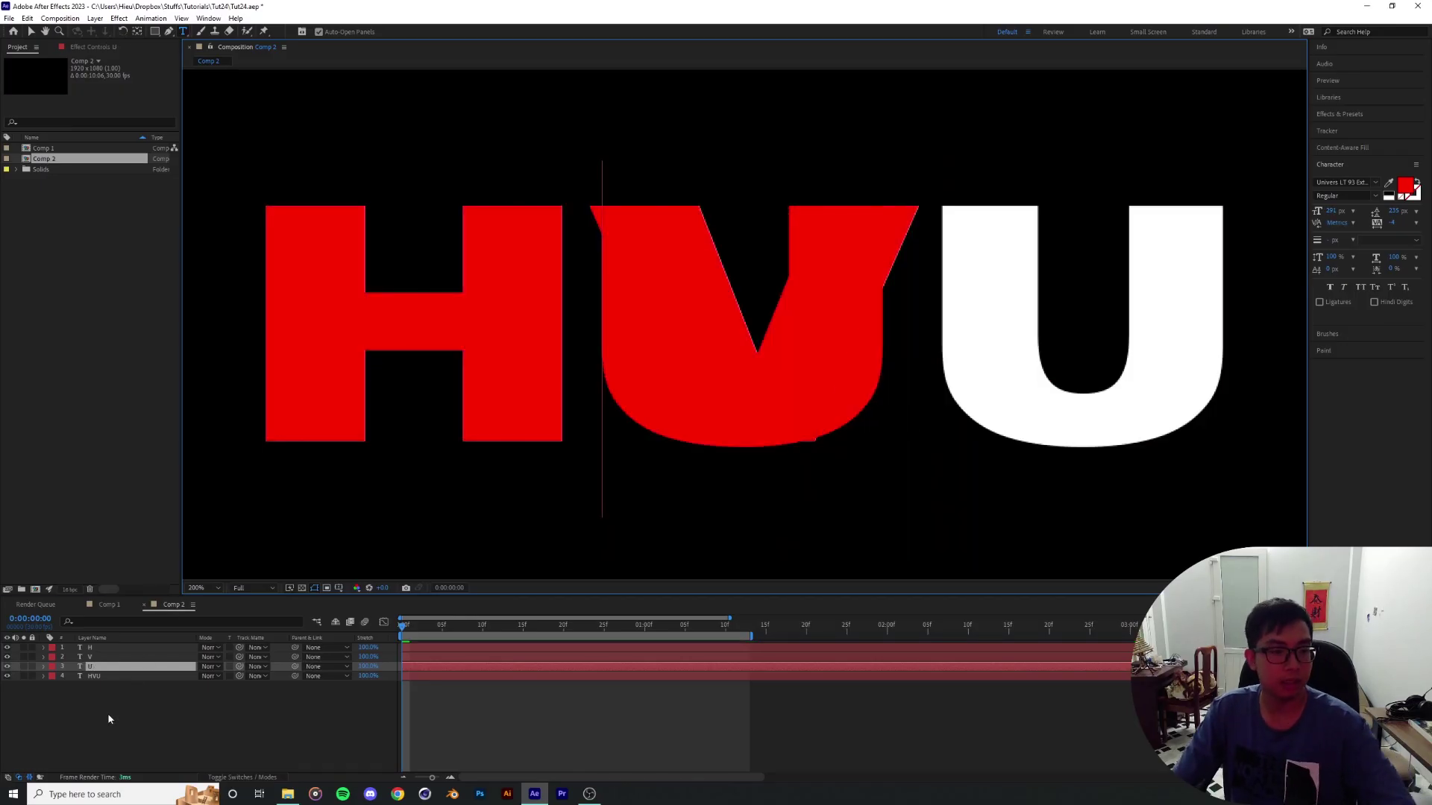
key(Escape)
key(v)
drag(854, 360, 1048, 380)
Step: Fit the view, delete the original HVU layer, and colour H, V and U pure white
key(ctrl+Down)
key(comma)
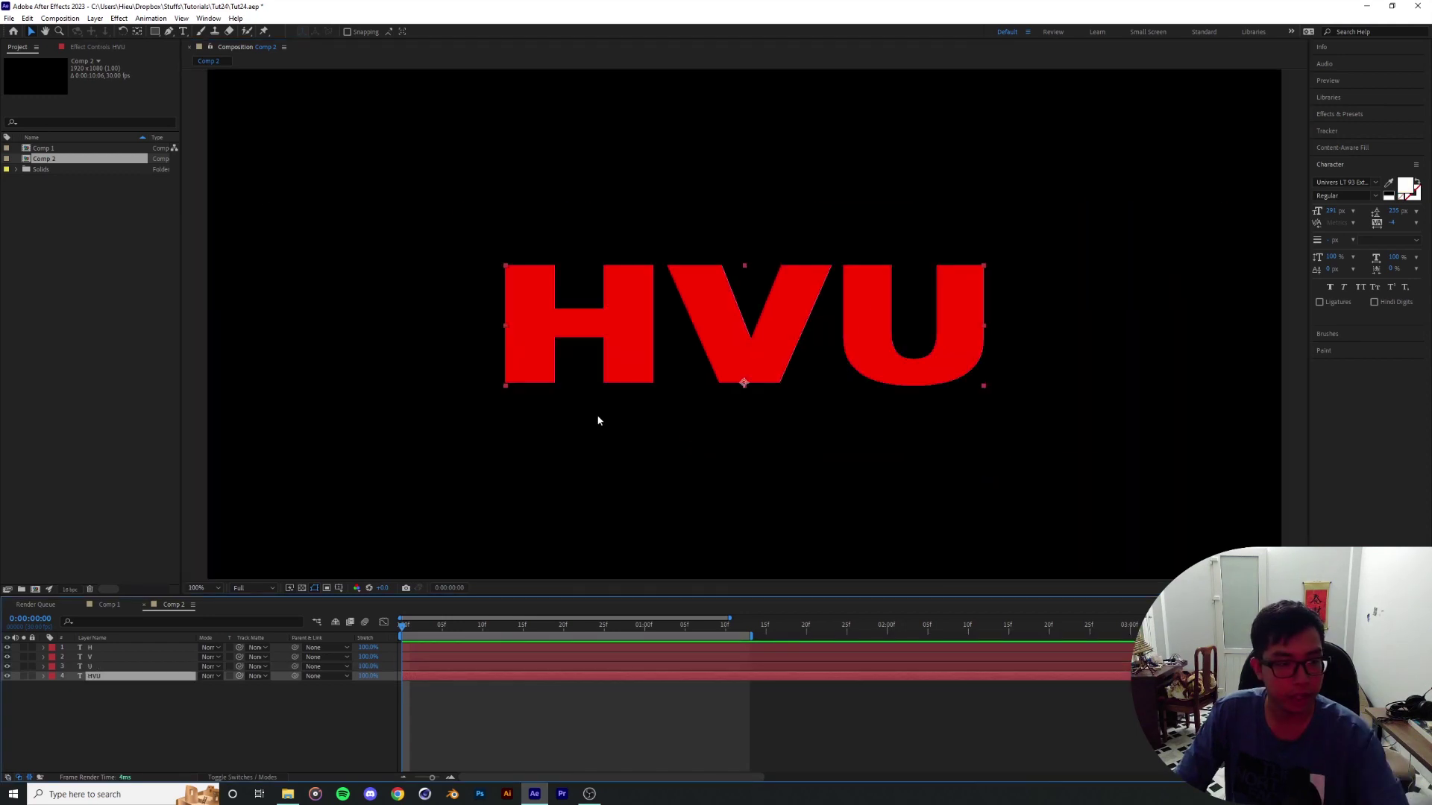
click(212, 587)
click(224, 399)
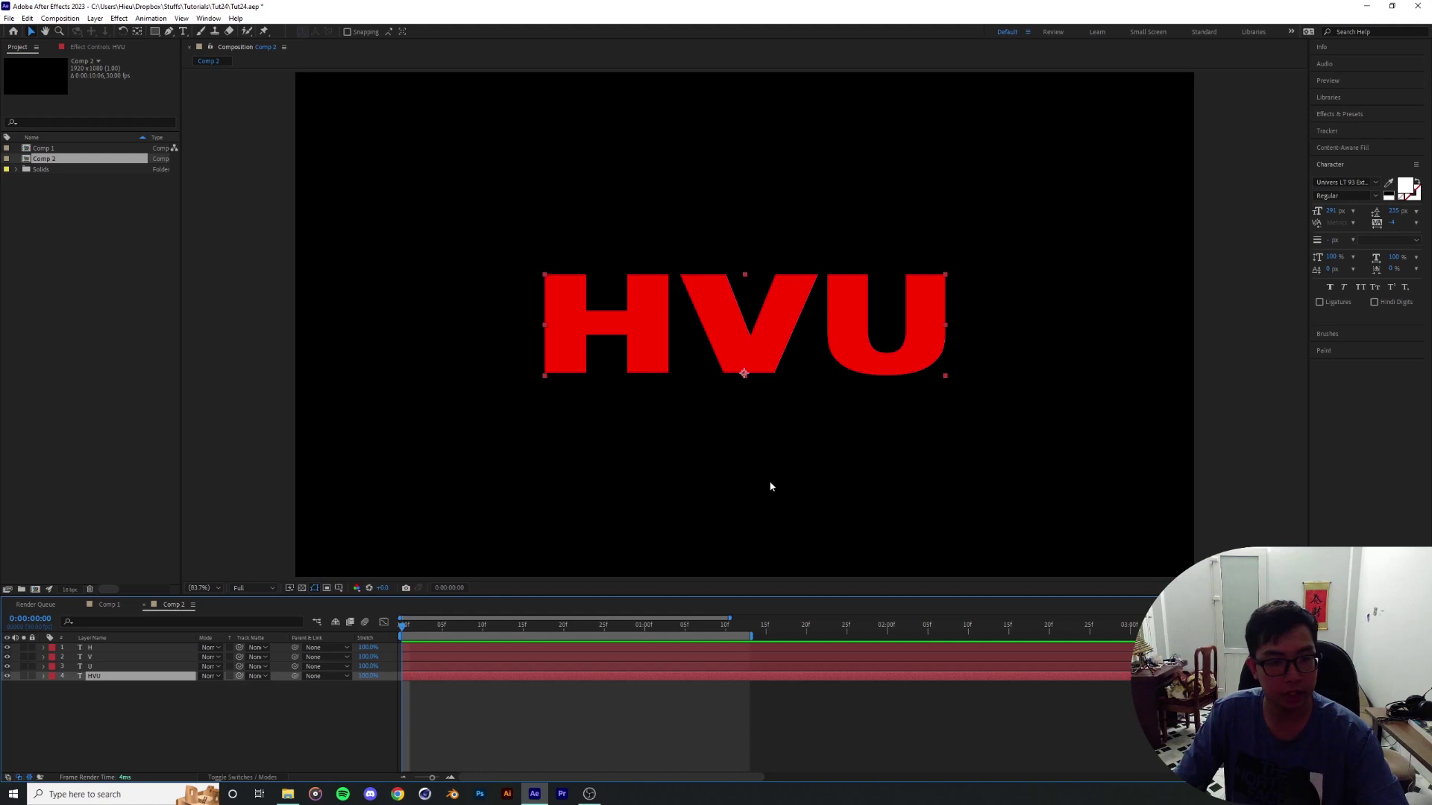
key(Delete)
key(ctrl+a)
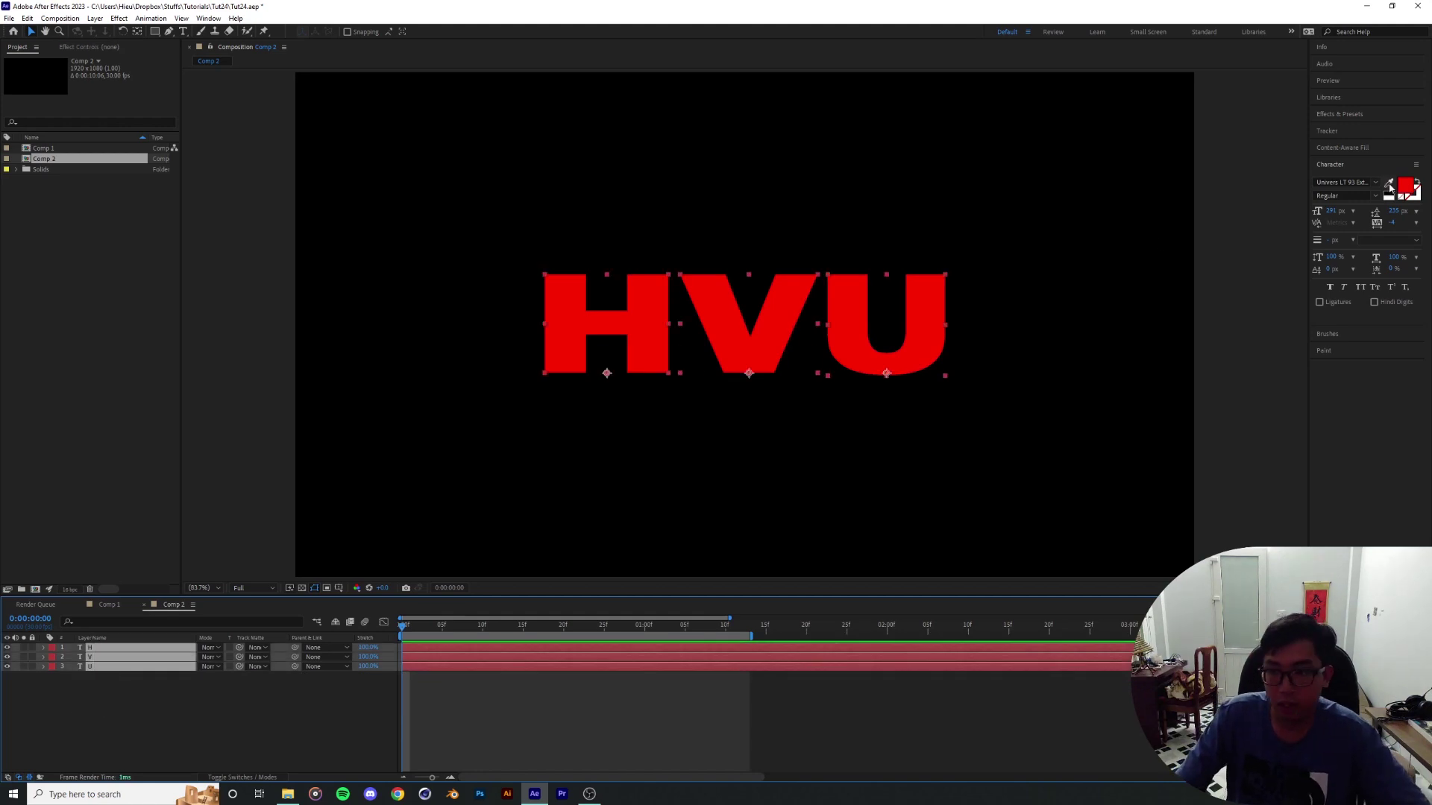
click(1404, 185)
click(9, 206)
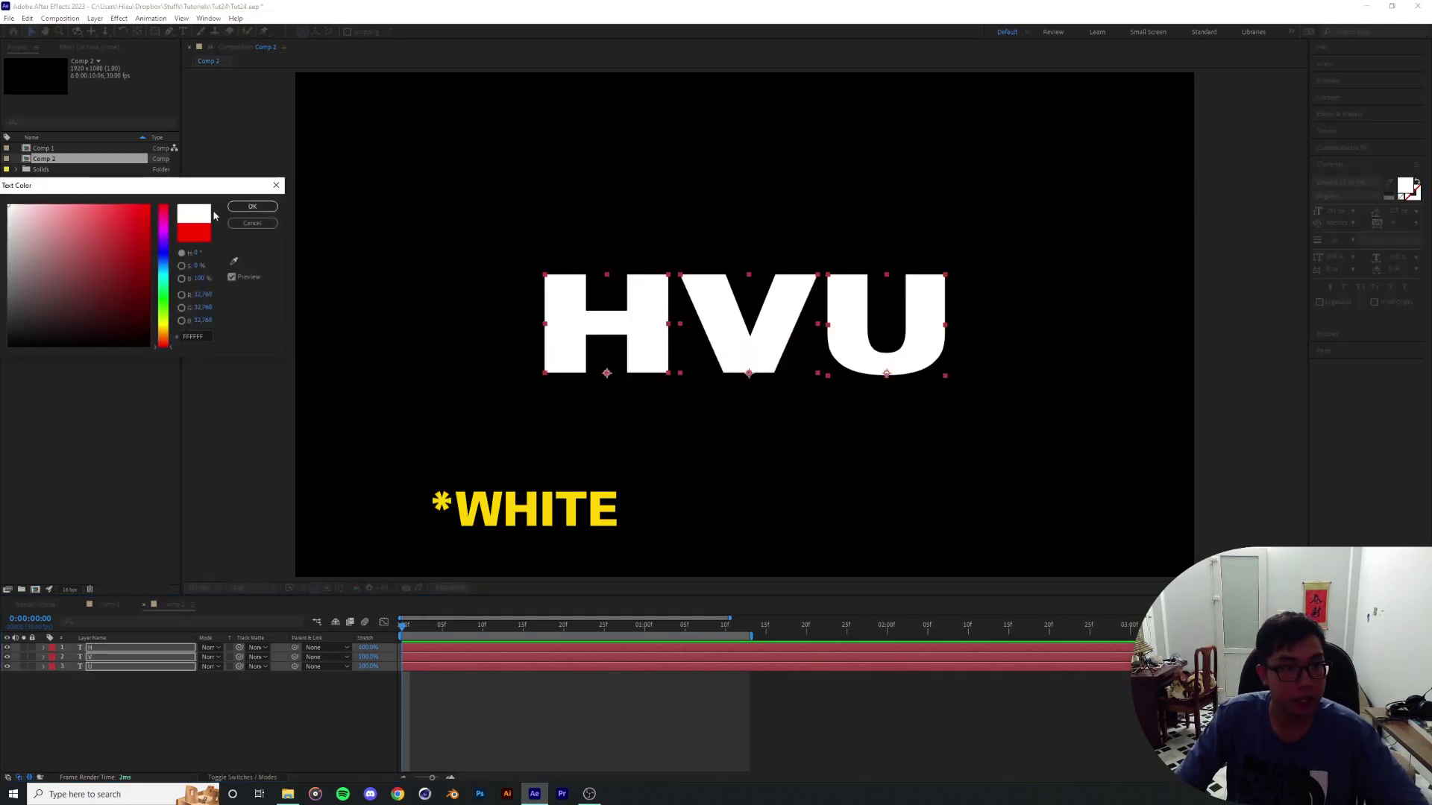
click(252, 206)
key(ctrl+shift+a)
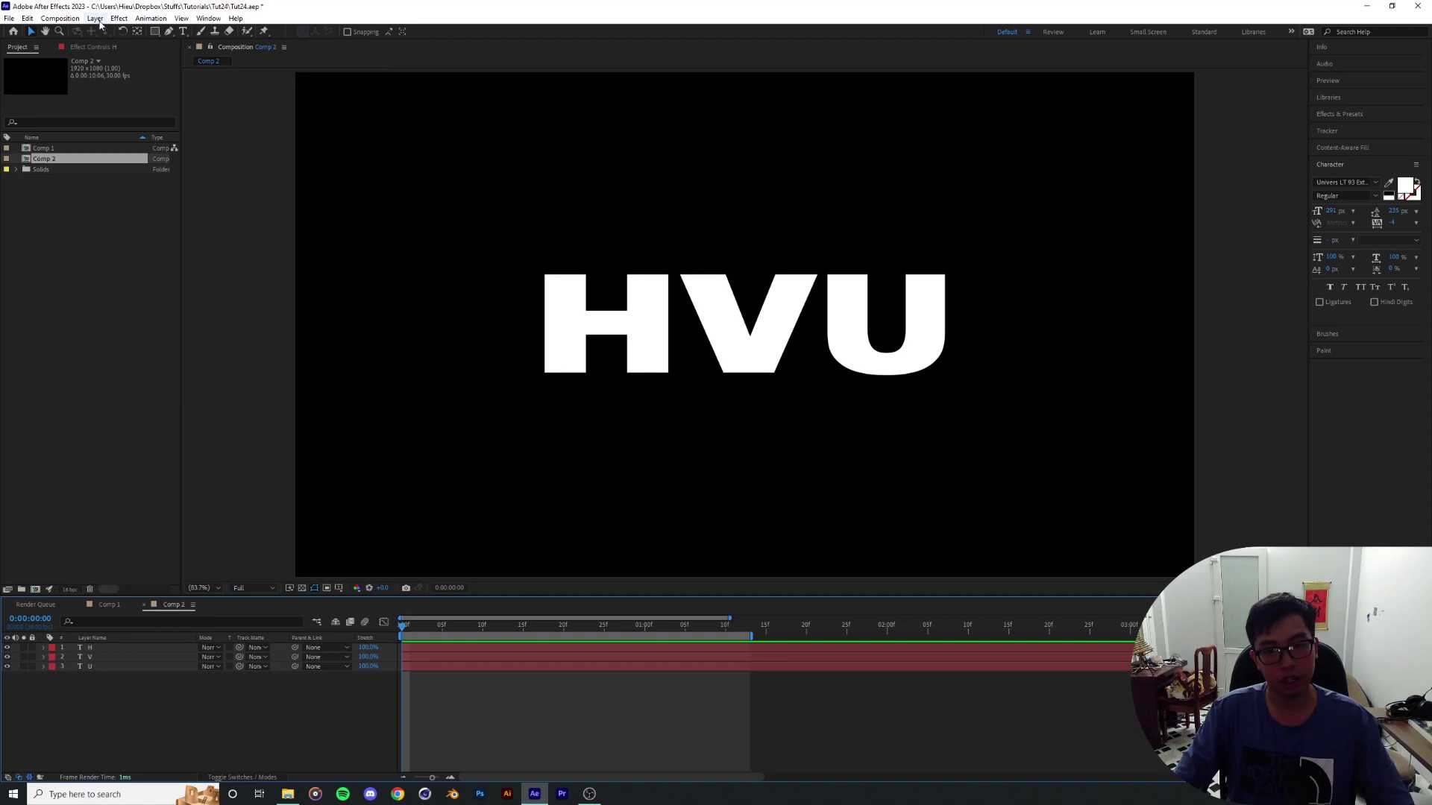
Step: Add a null object named Control with a yellow label
click(95, 18)
mouse_move(109, 31)
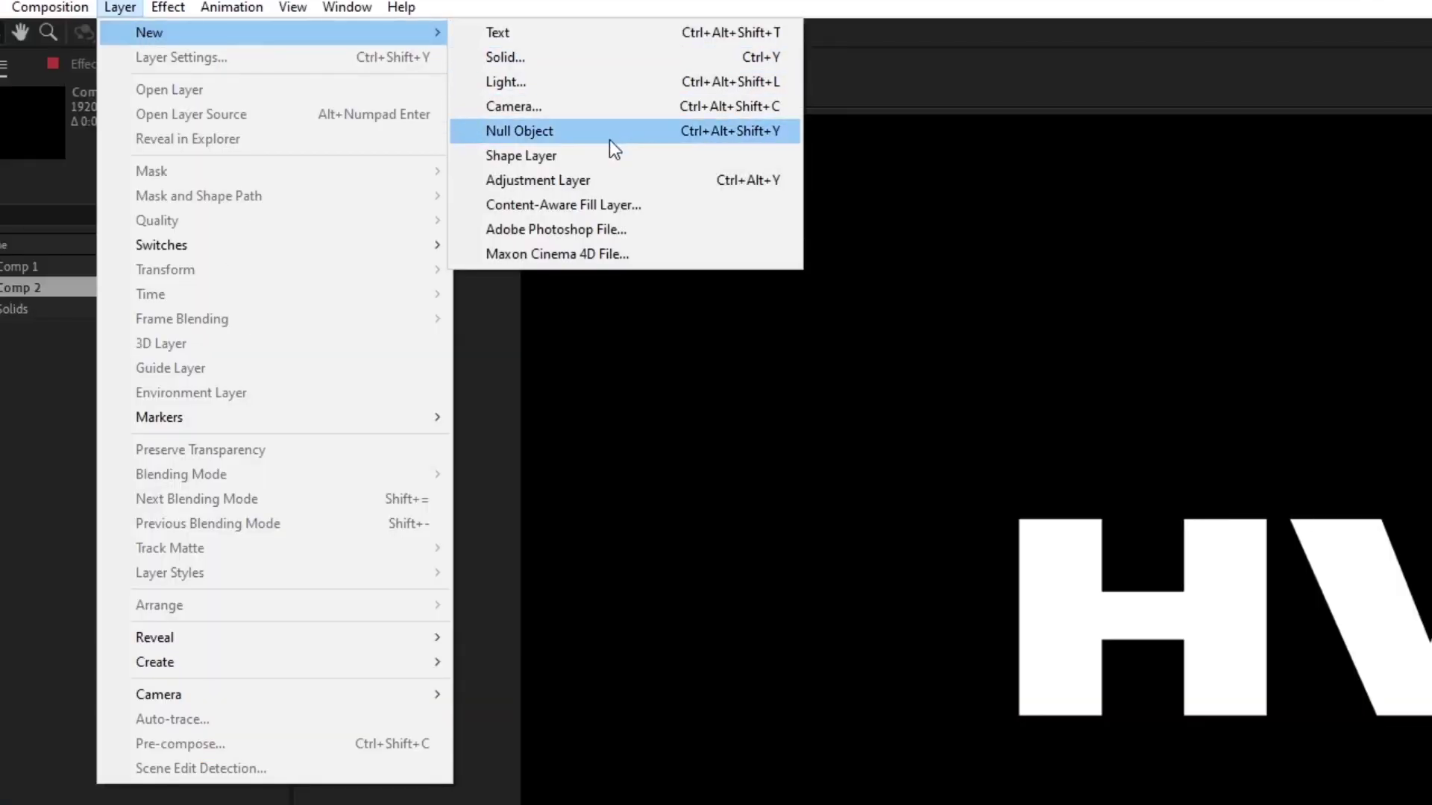
click(610, 140)
key(Return)
text(C)
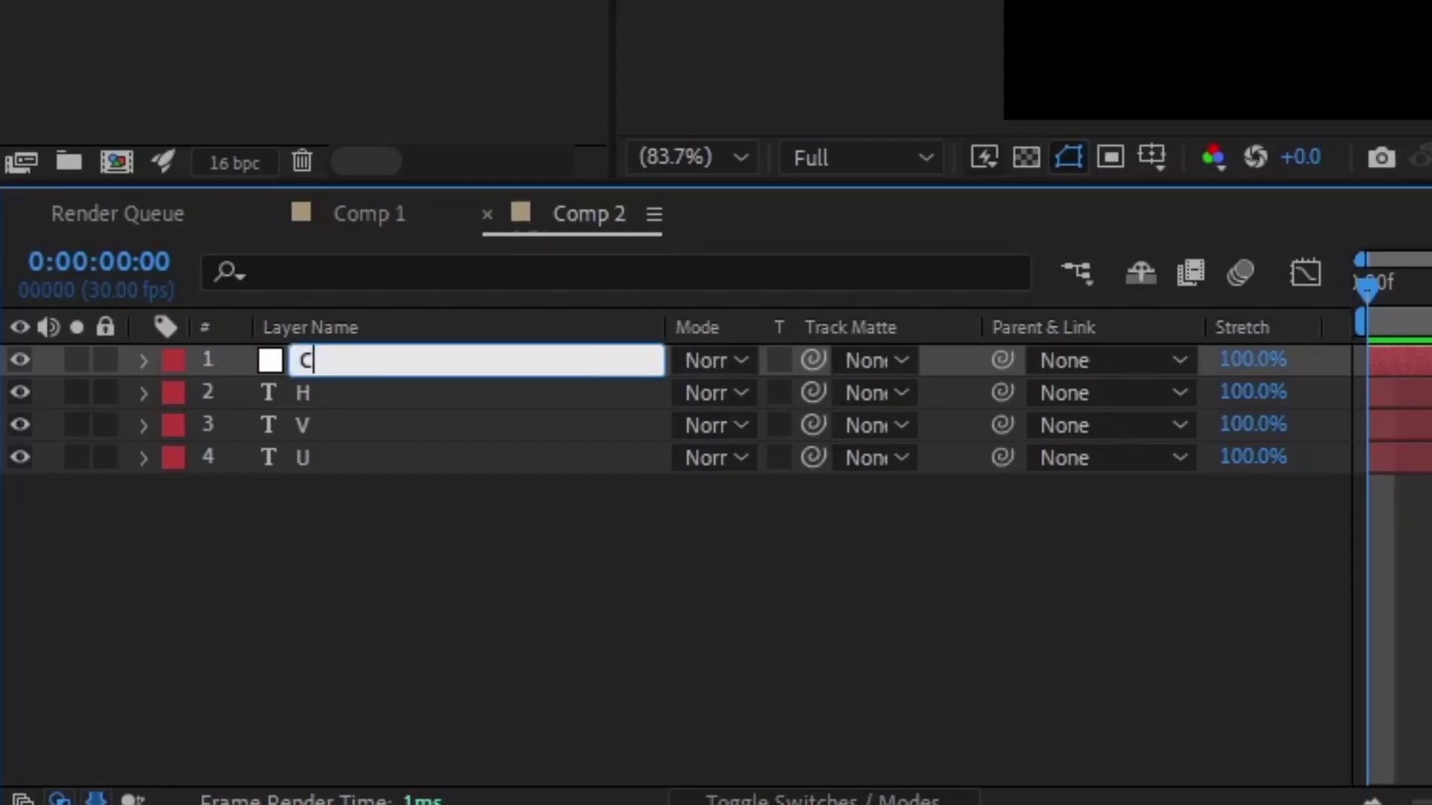
text(ontrol)
key(Return)
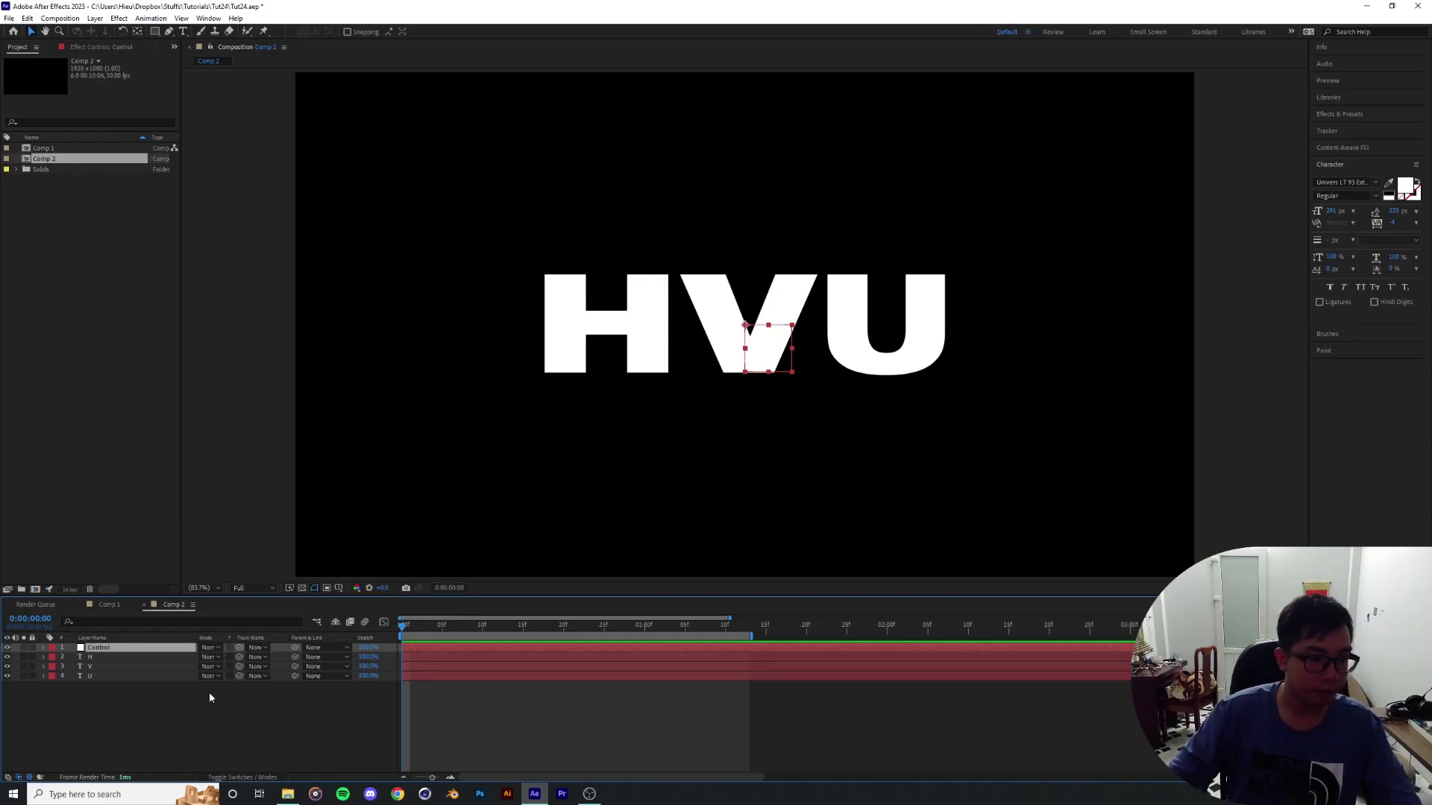
click(59, 649)
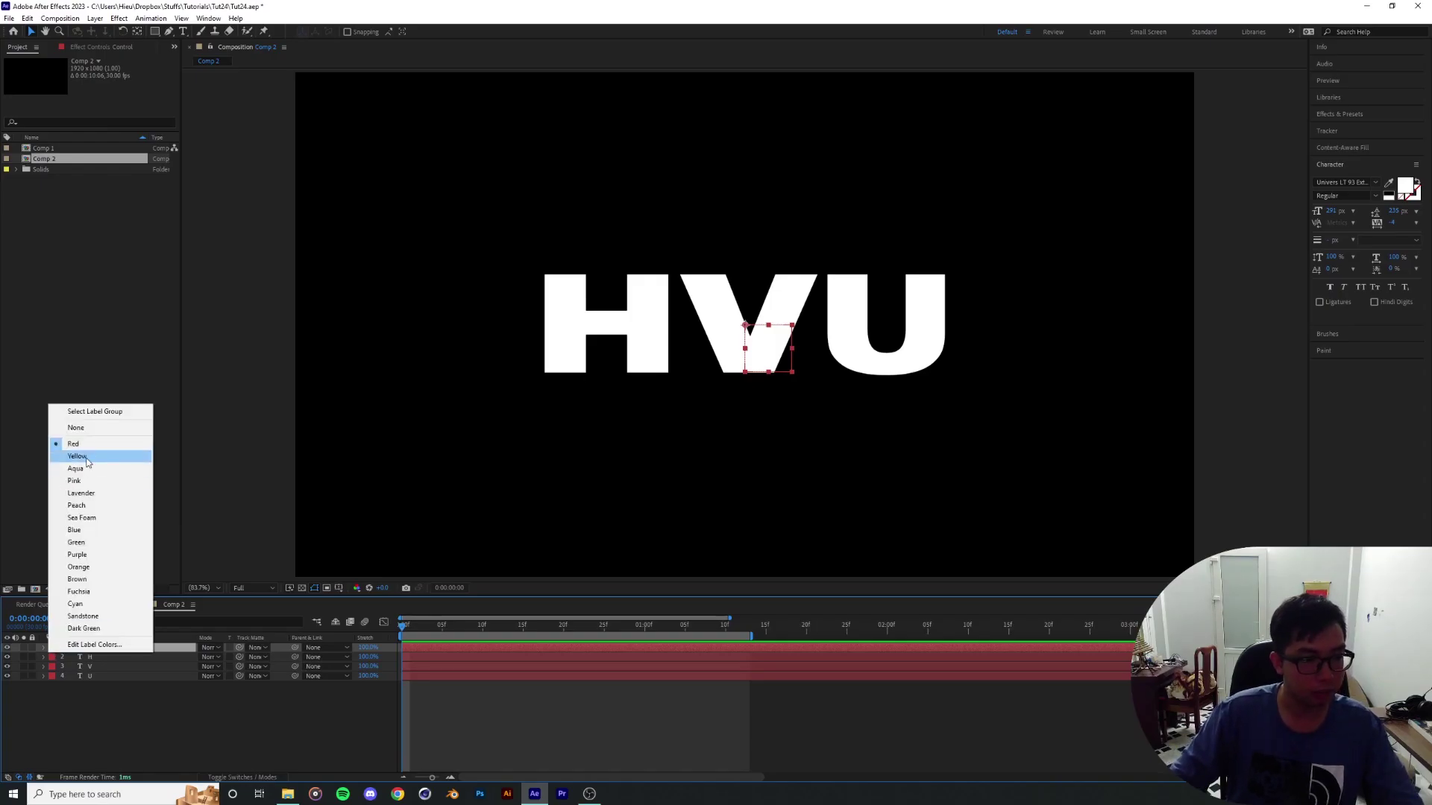
click(116, 456)
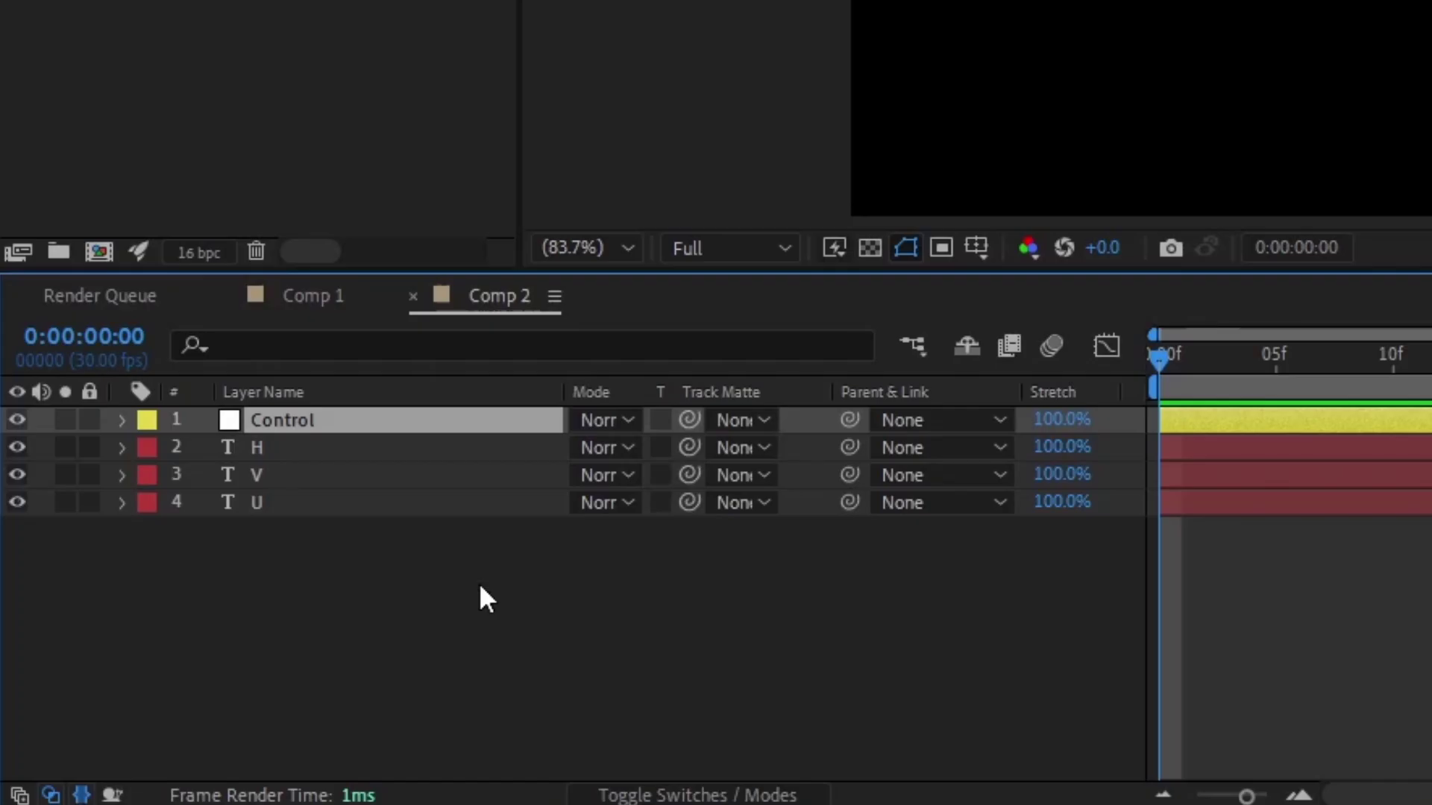
Step: Parent the H, V and U layers to Control and test by moving it
drag(162, 701, 92, 657)
drag(264, 450, 261, 449)
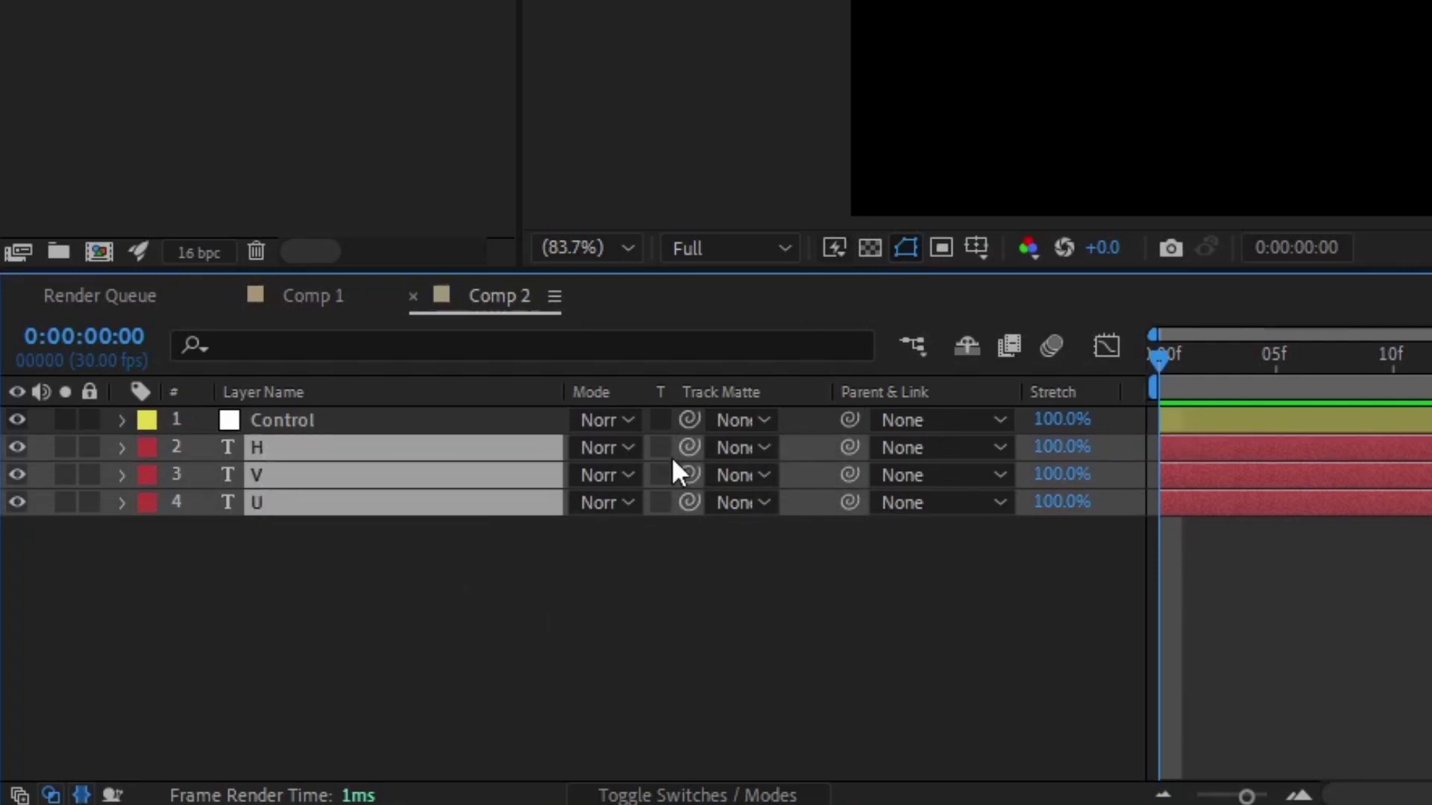
drag(858, 446, 283, 421)
click(284, 420)
drag(515, 301, 746, 329)
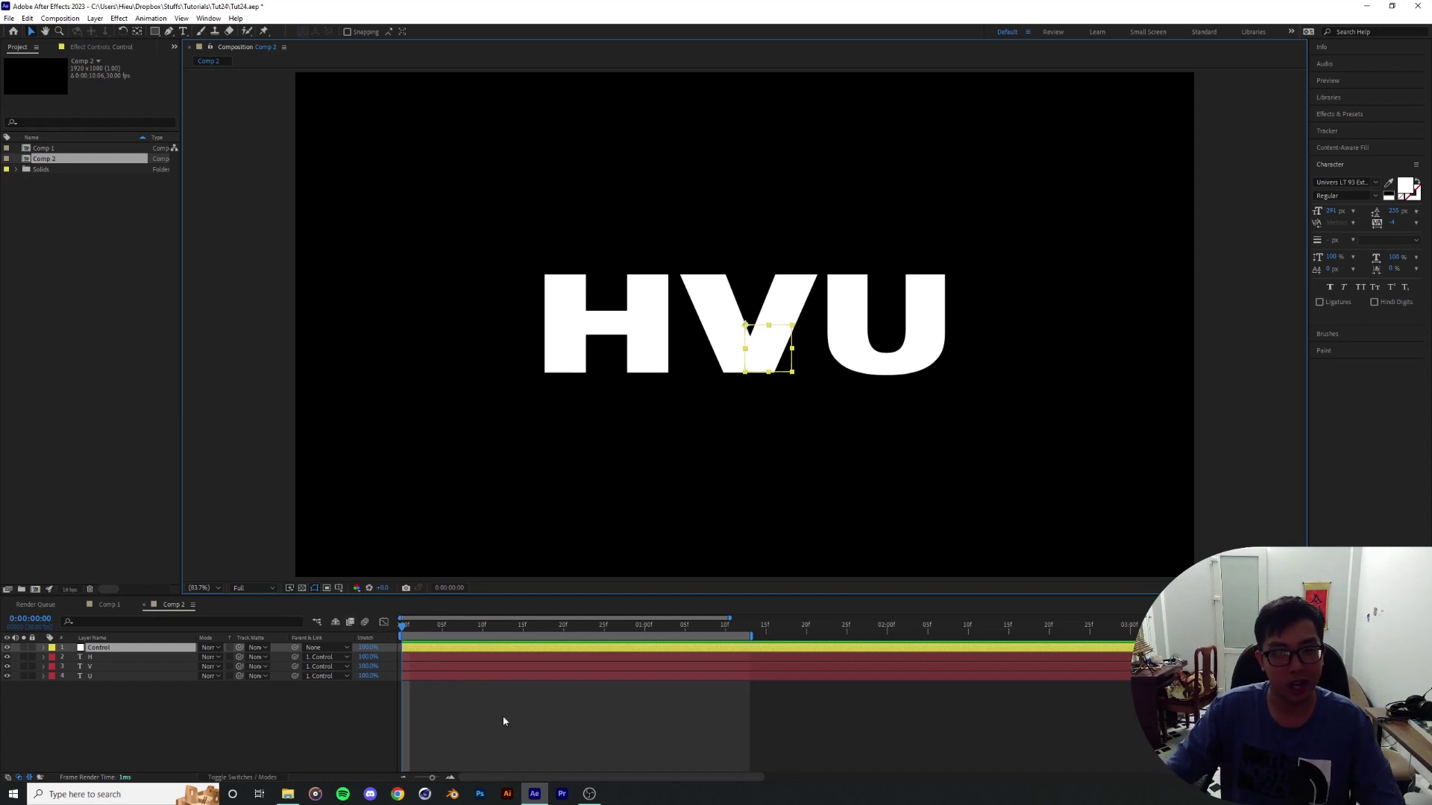
click(130, 649)
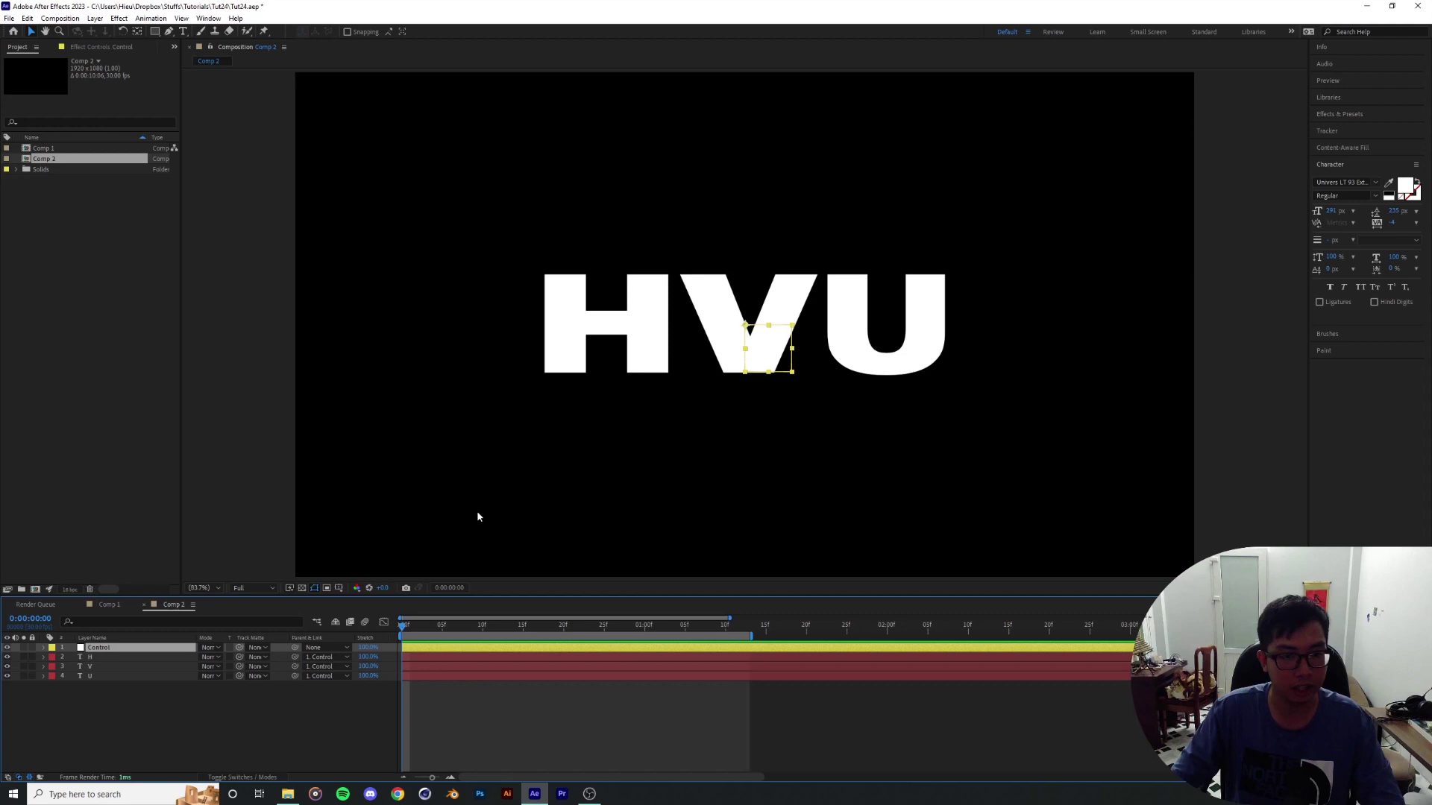
Step: Keyframe Control's Scale at 100% on frame 5 and about 219% on frame 0
key(p)
key(shift+s)
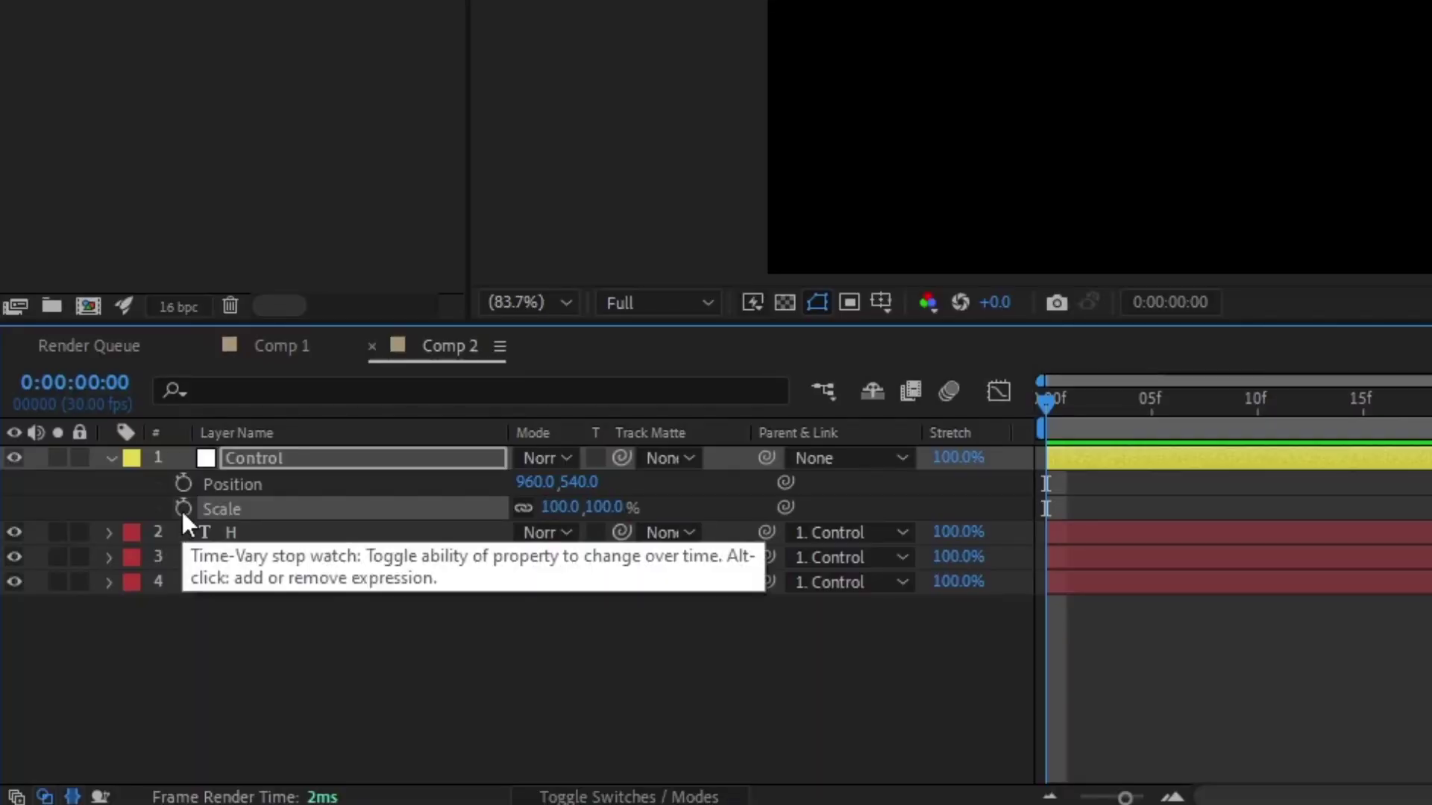
click(71, 666)
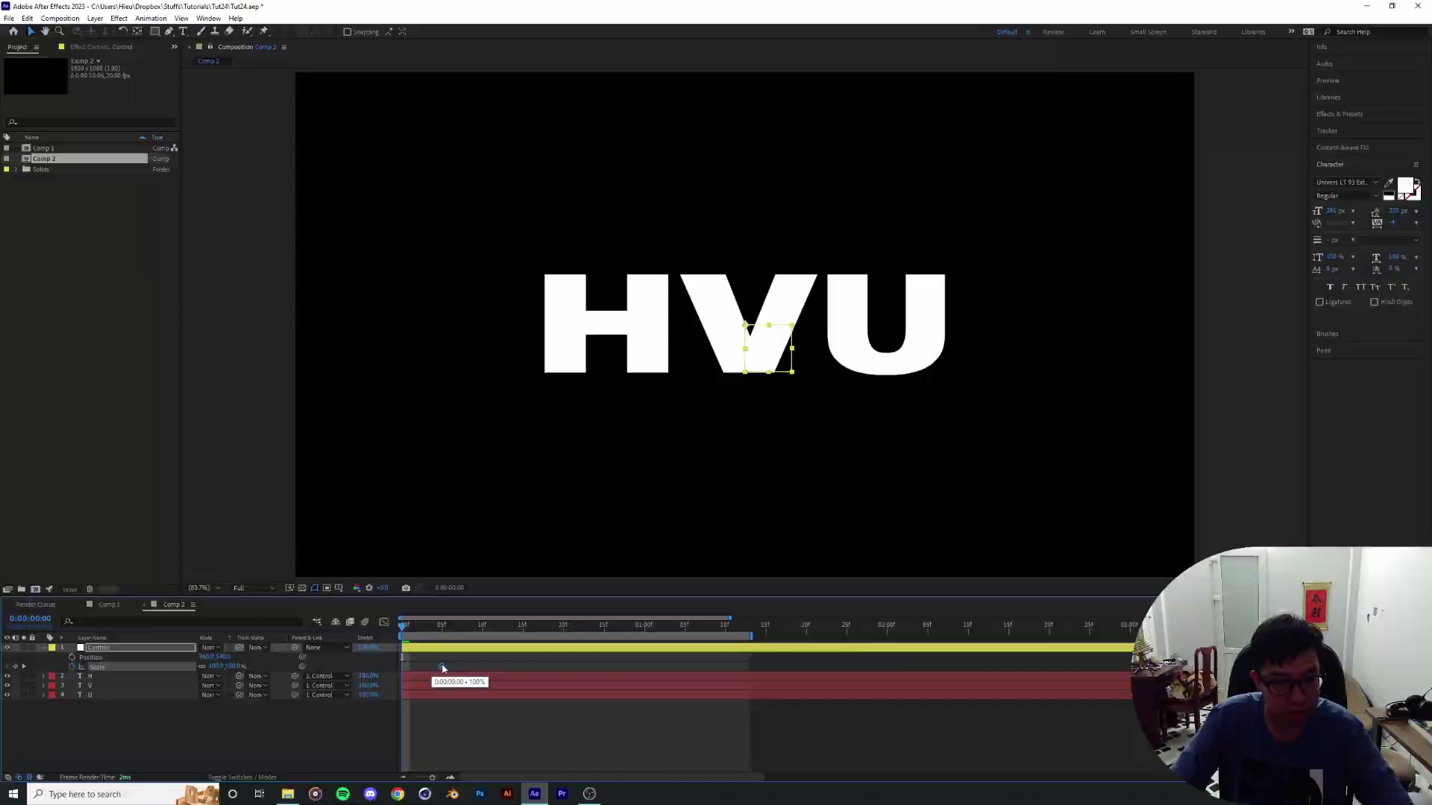
key(equal)
drag(450, 627, 464, 628)
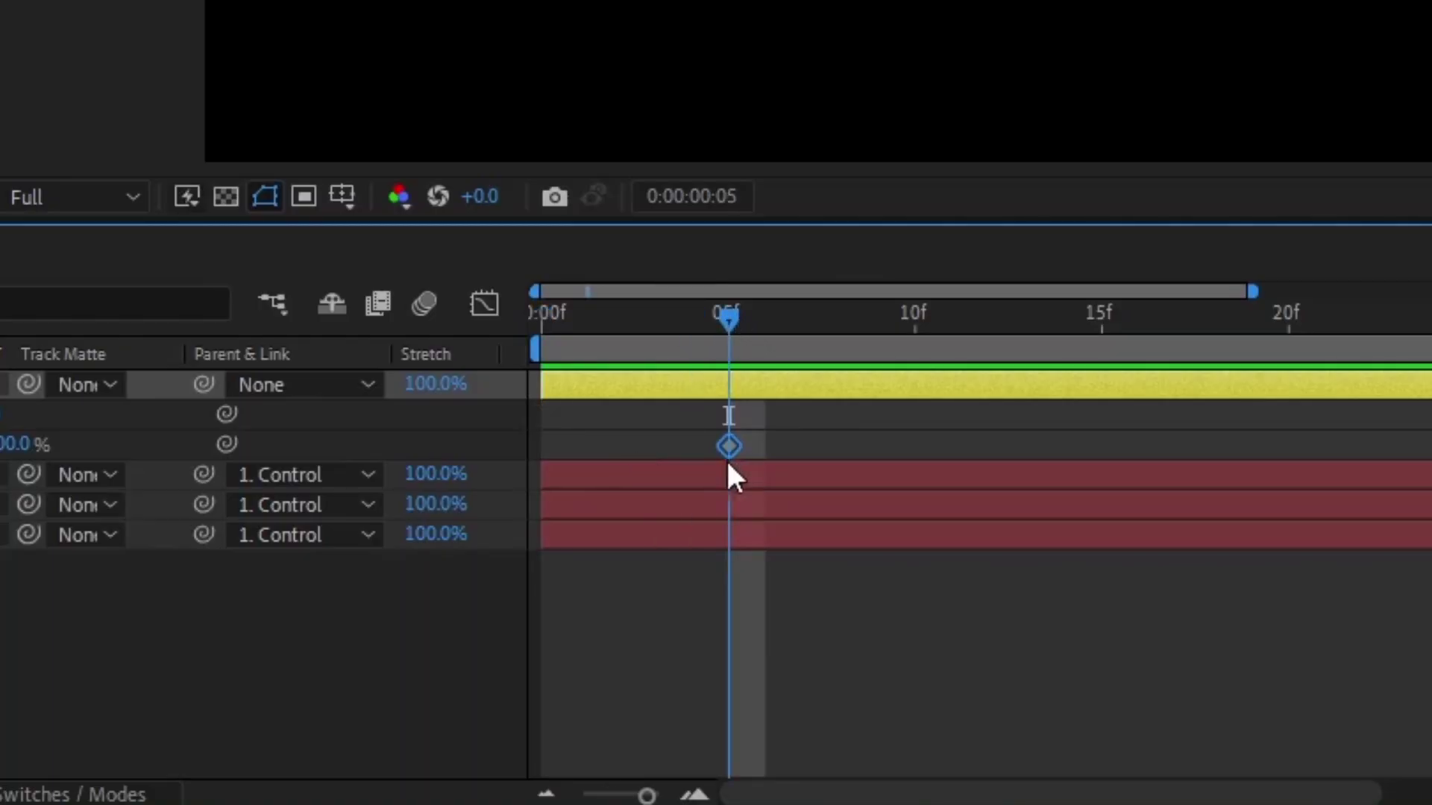
drag(704, 312, 211, 390)
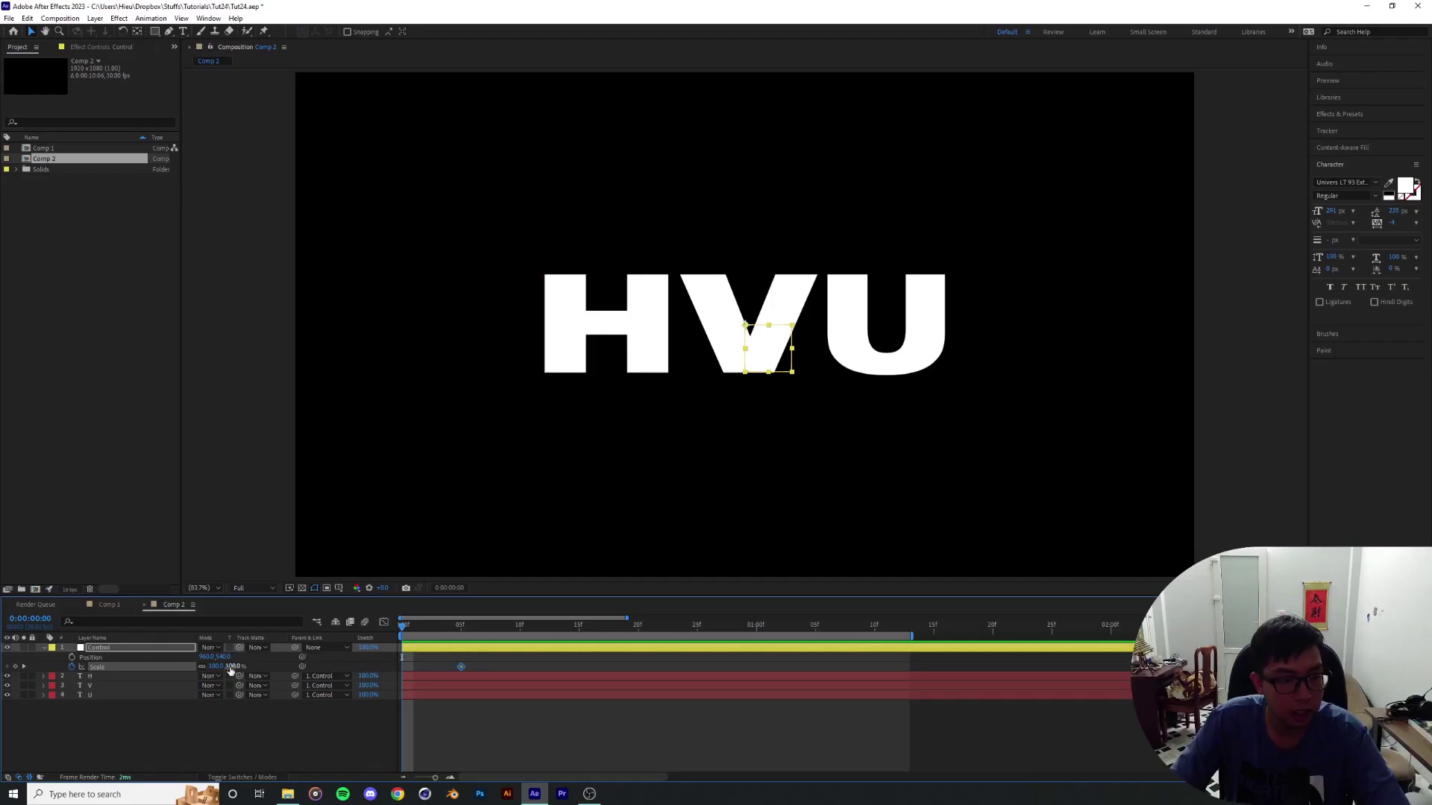
drag(249, 666, 292, 663)
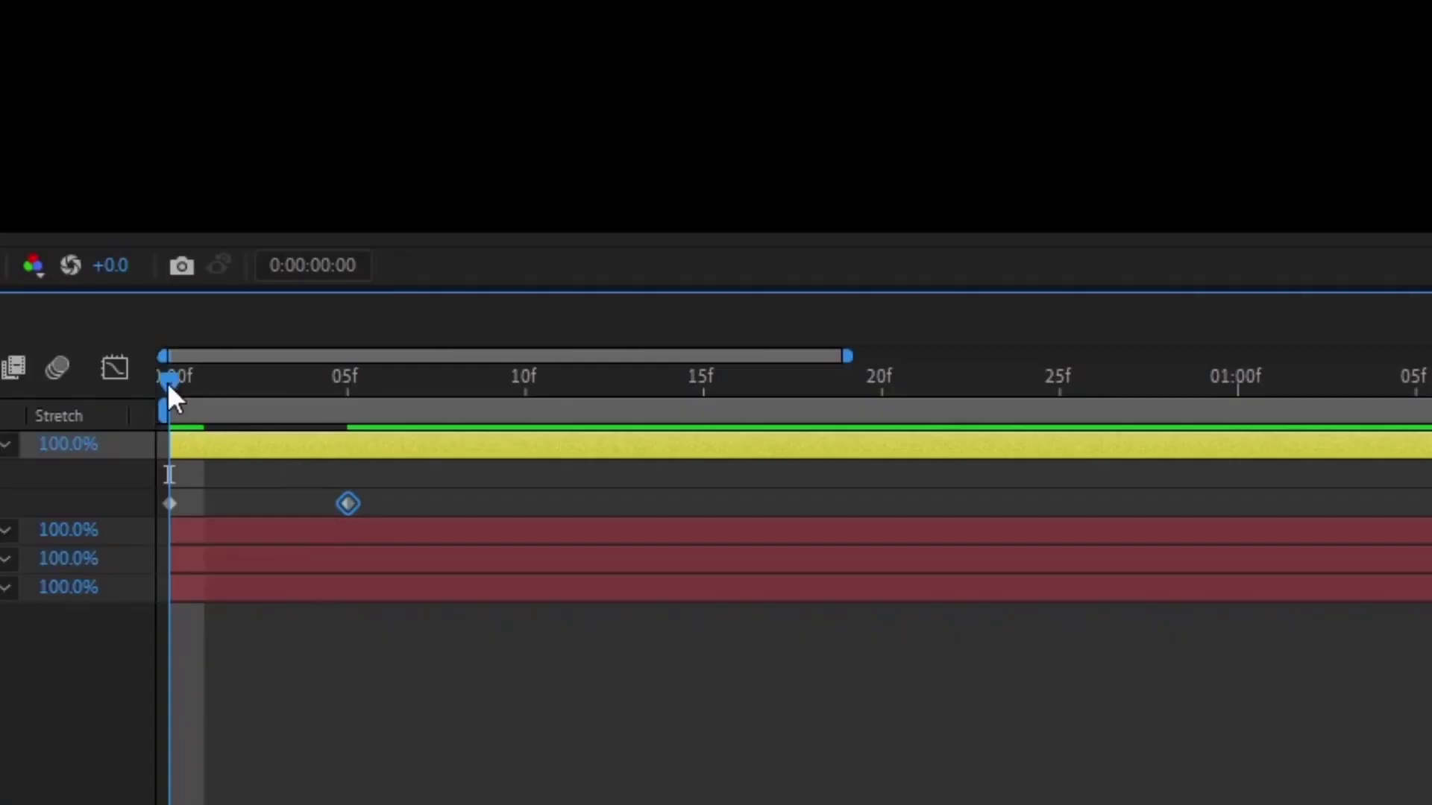
drag(400, 626, 464, 626)
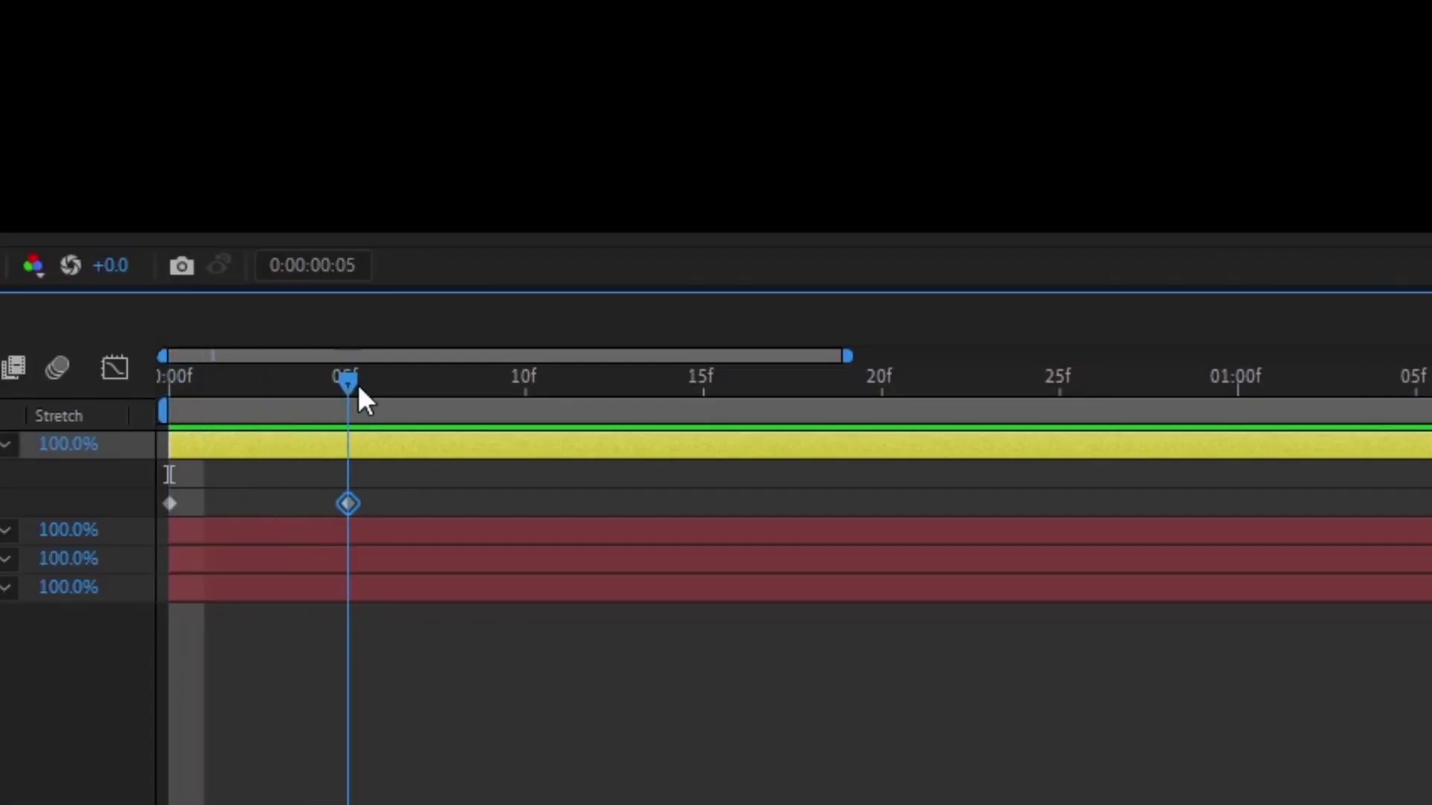
drag(358, 384, 884, 409)
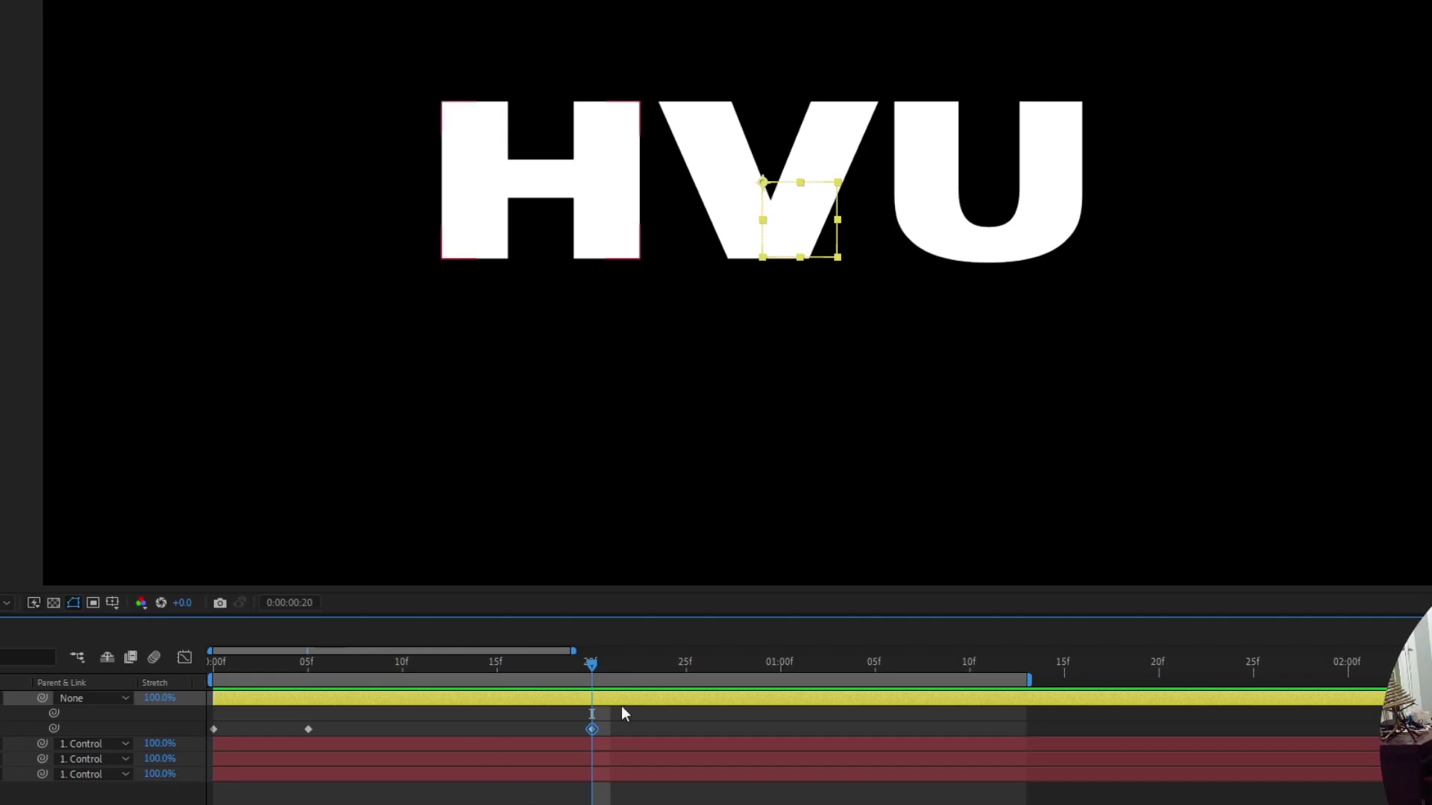
Step: Dip Control's Scale to about 87% at frame 21, then key it again at one second
key(Page_Down)
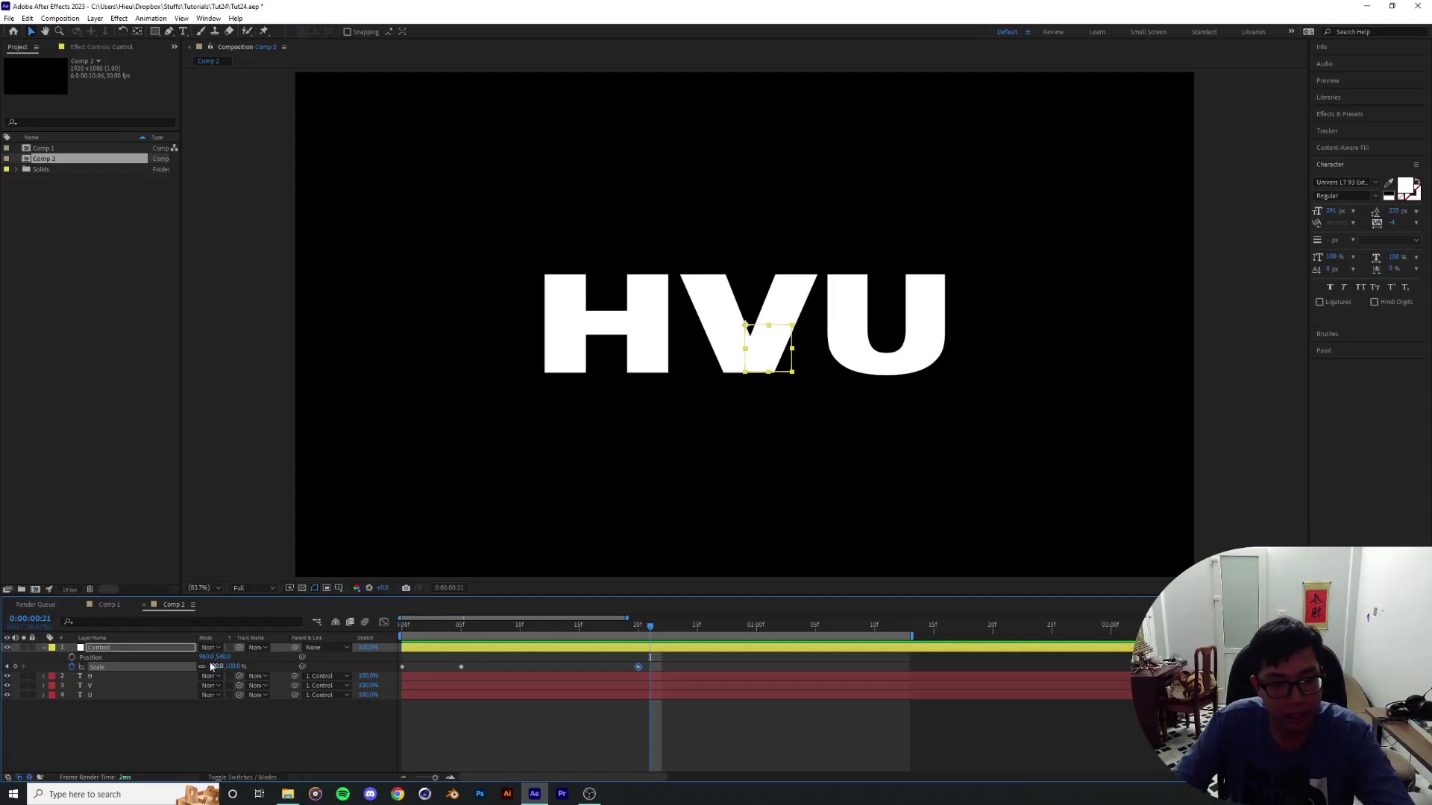
drag(227, 667, 225, 666)
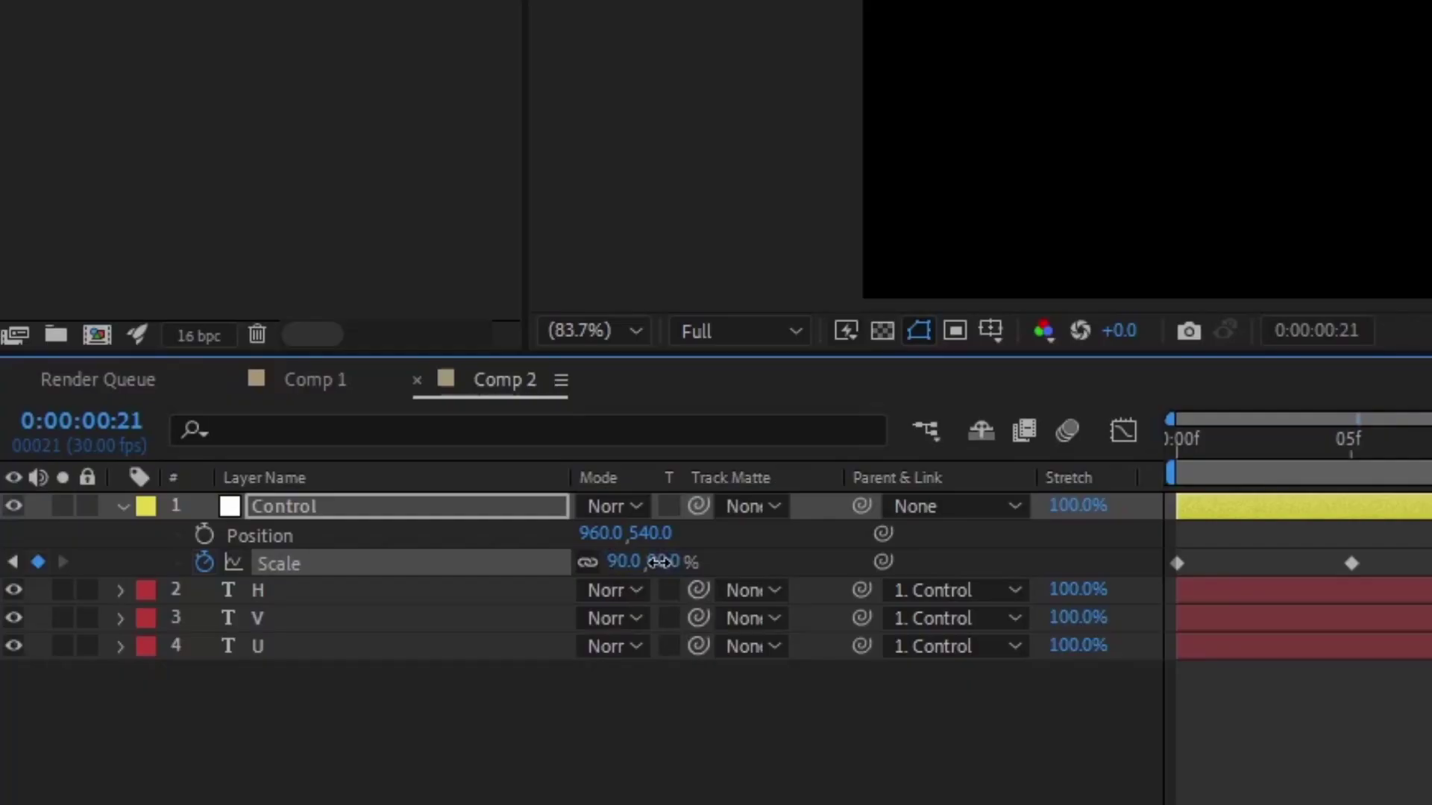
drag(659, 561, 651, 562)
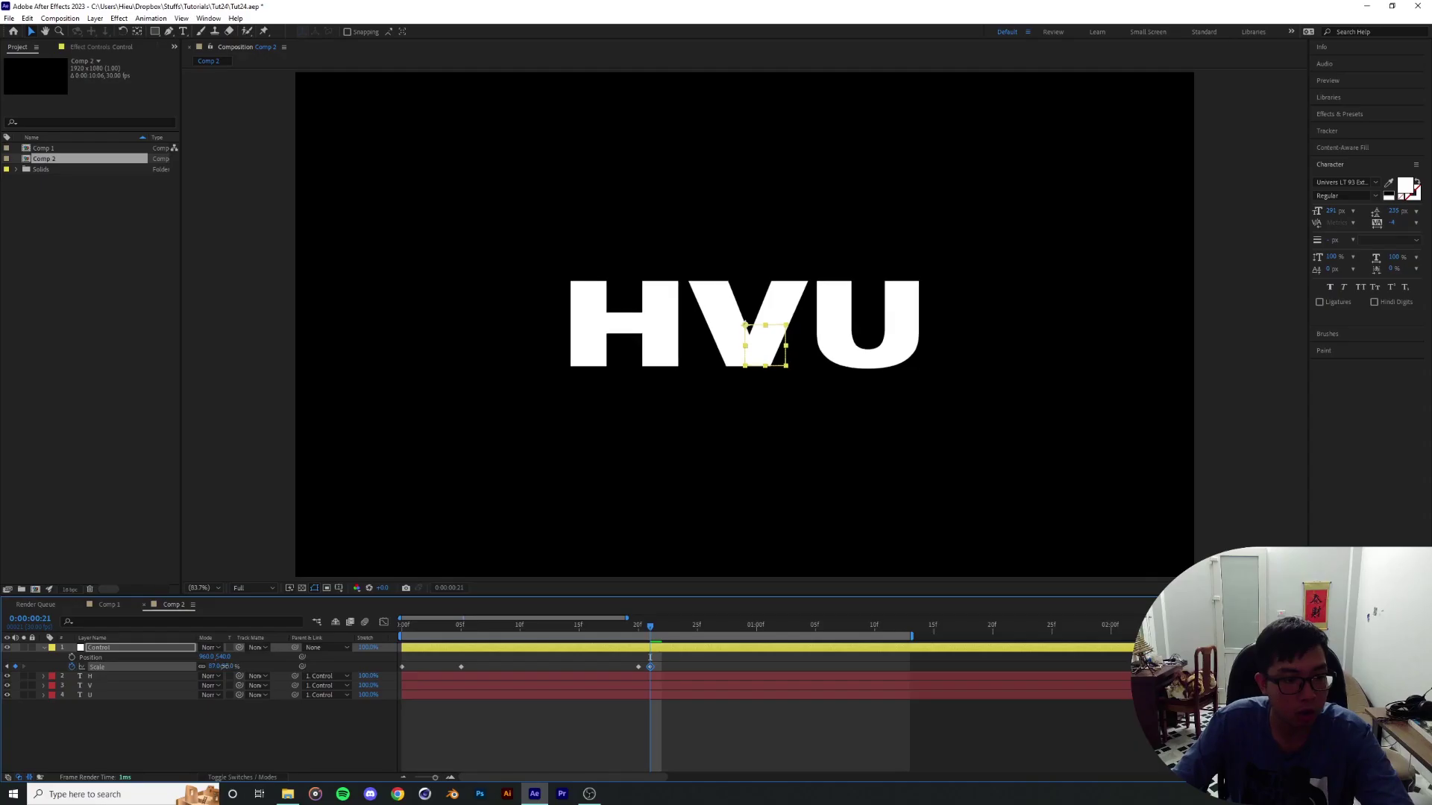
drag(223, 667, 221, 667)
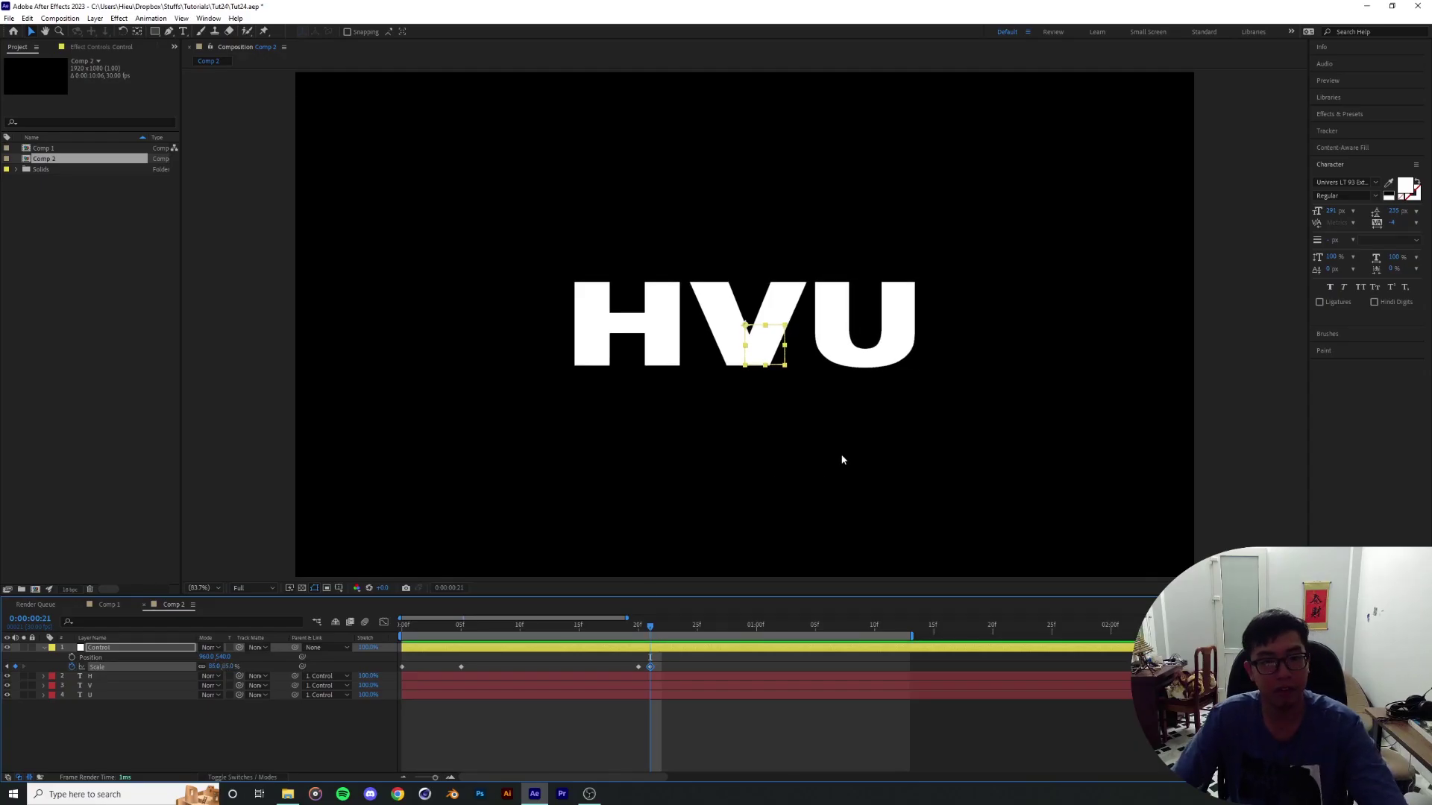
drag(651, 627, 744, 639)
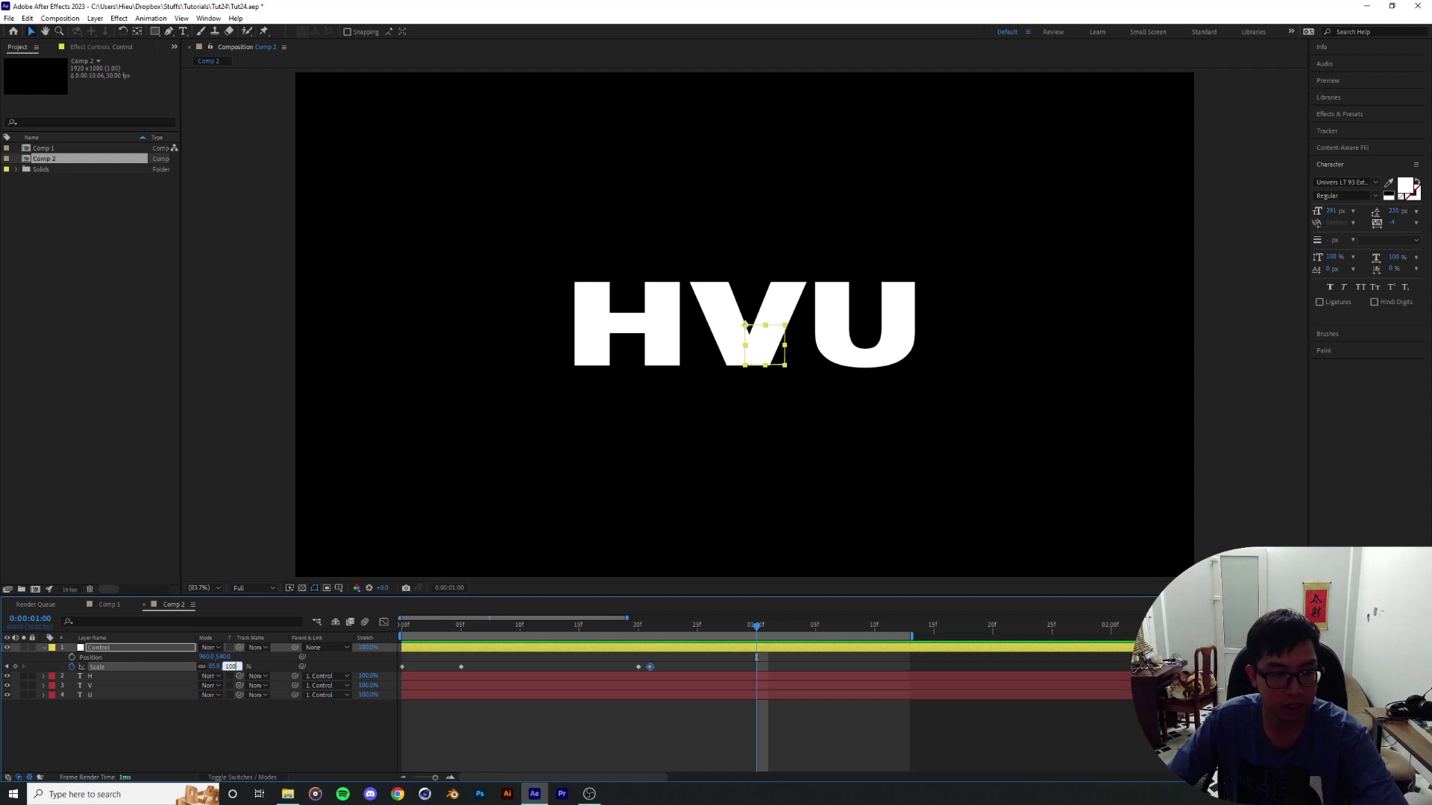
key(Return)
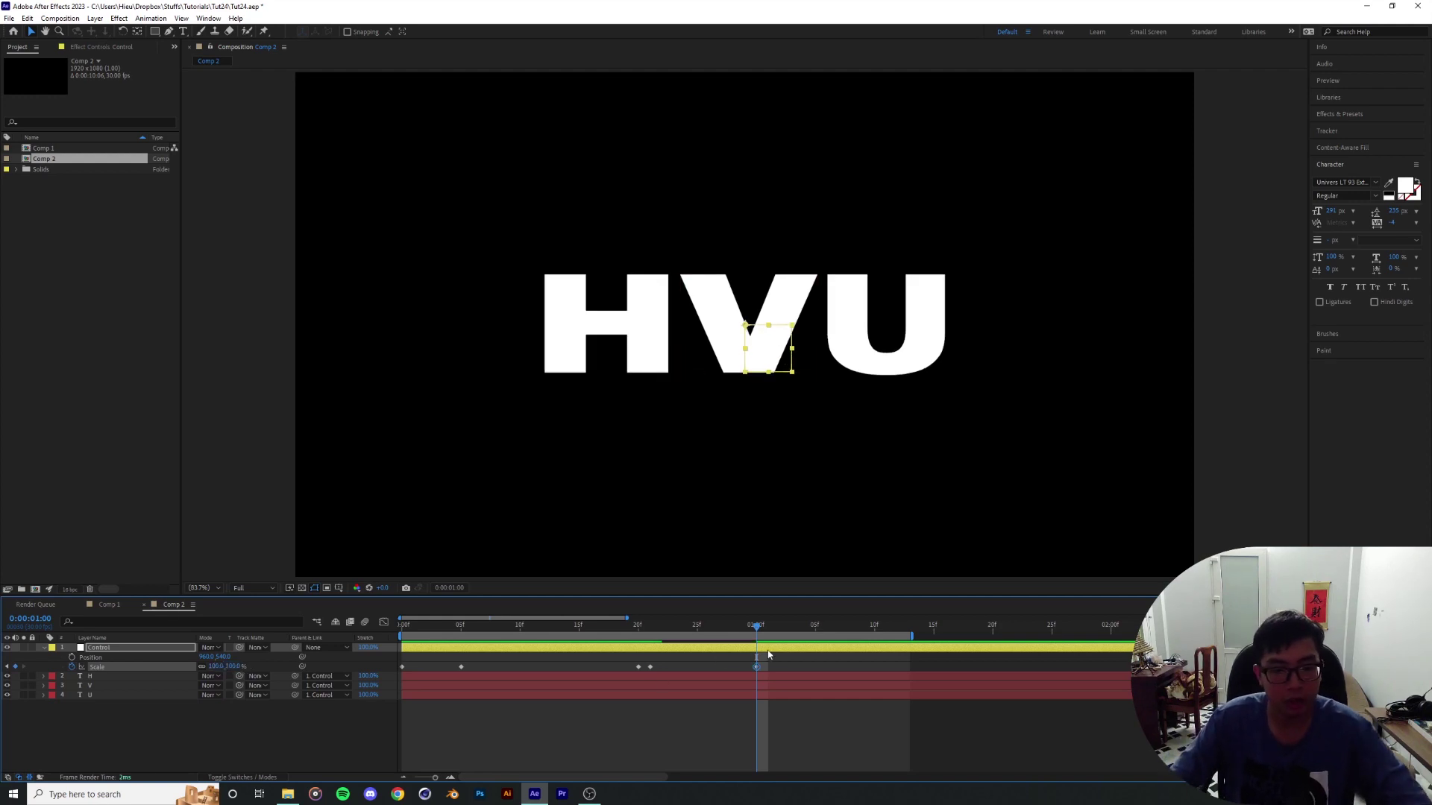
drag(397, 678, 642, 662)
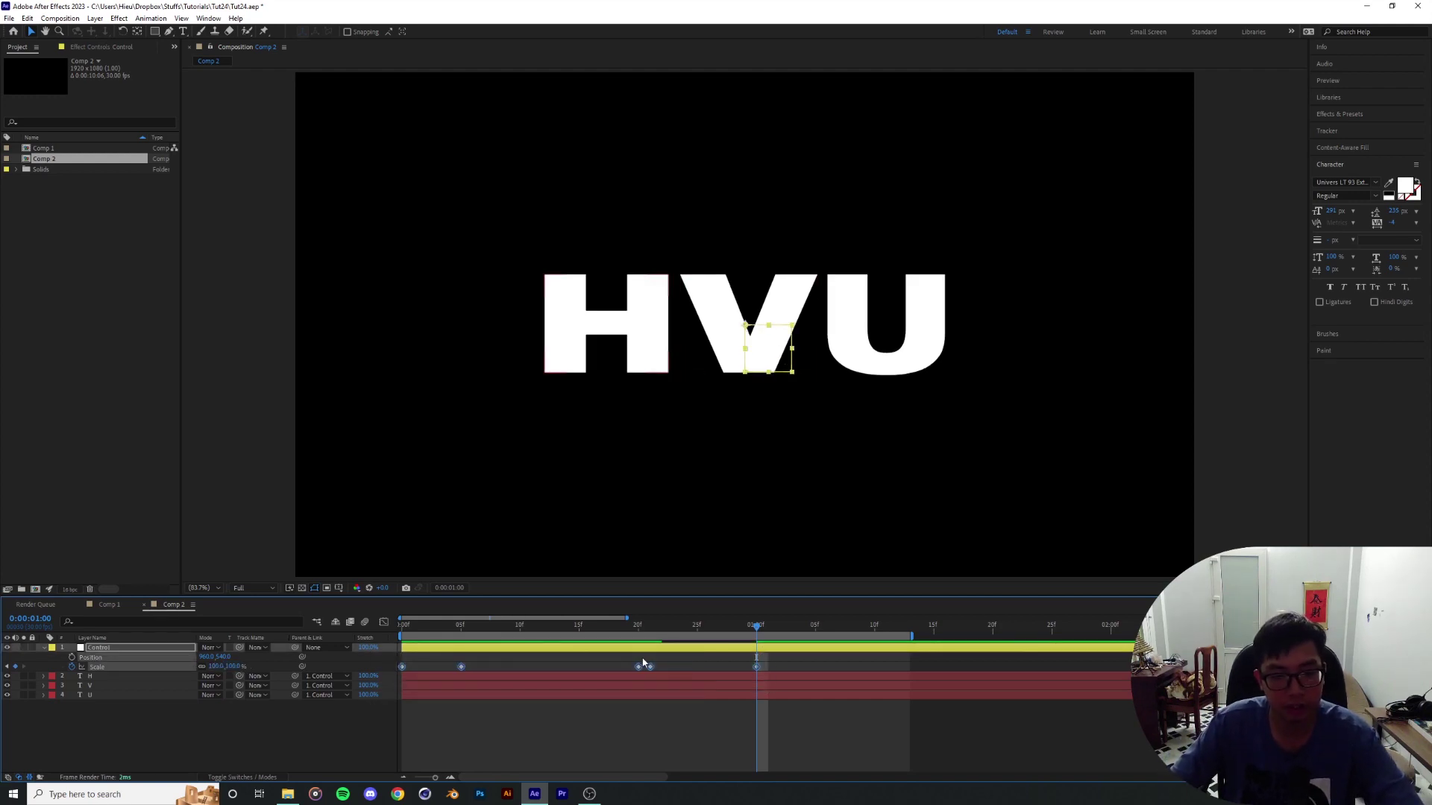
key(F2)
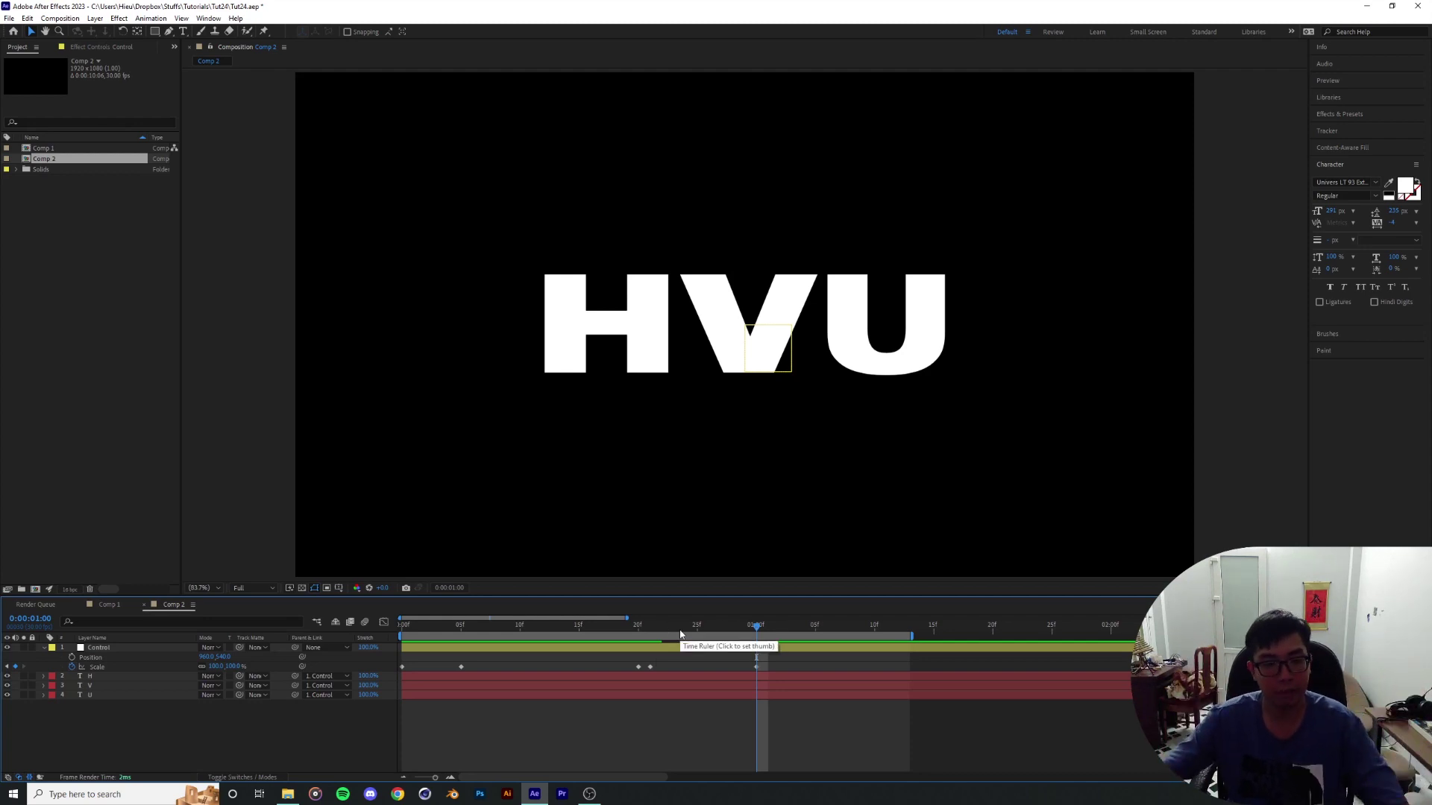
drag(729, 632, 776, 674)
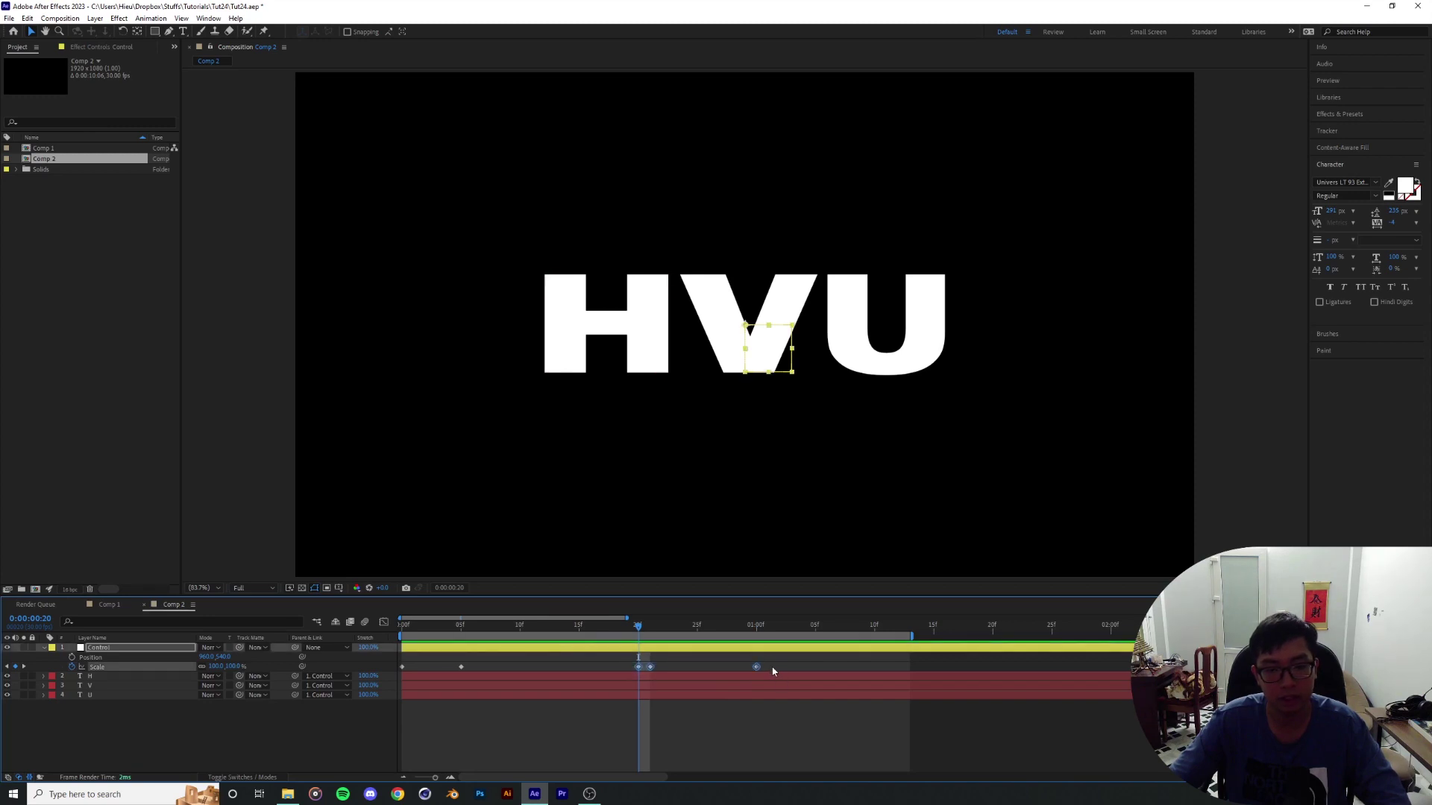
Step: Apply Easy Ease to the frame-5 Scale keyframe, lengthen its ease in the speed graph, and preview
drag(640, 629, 402, 643)
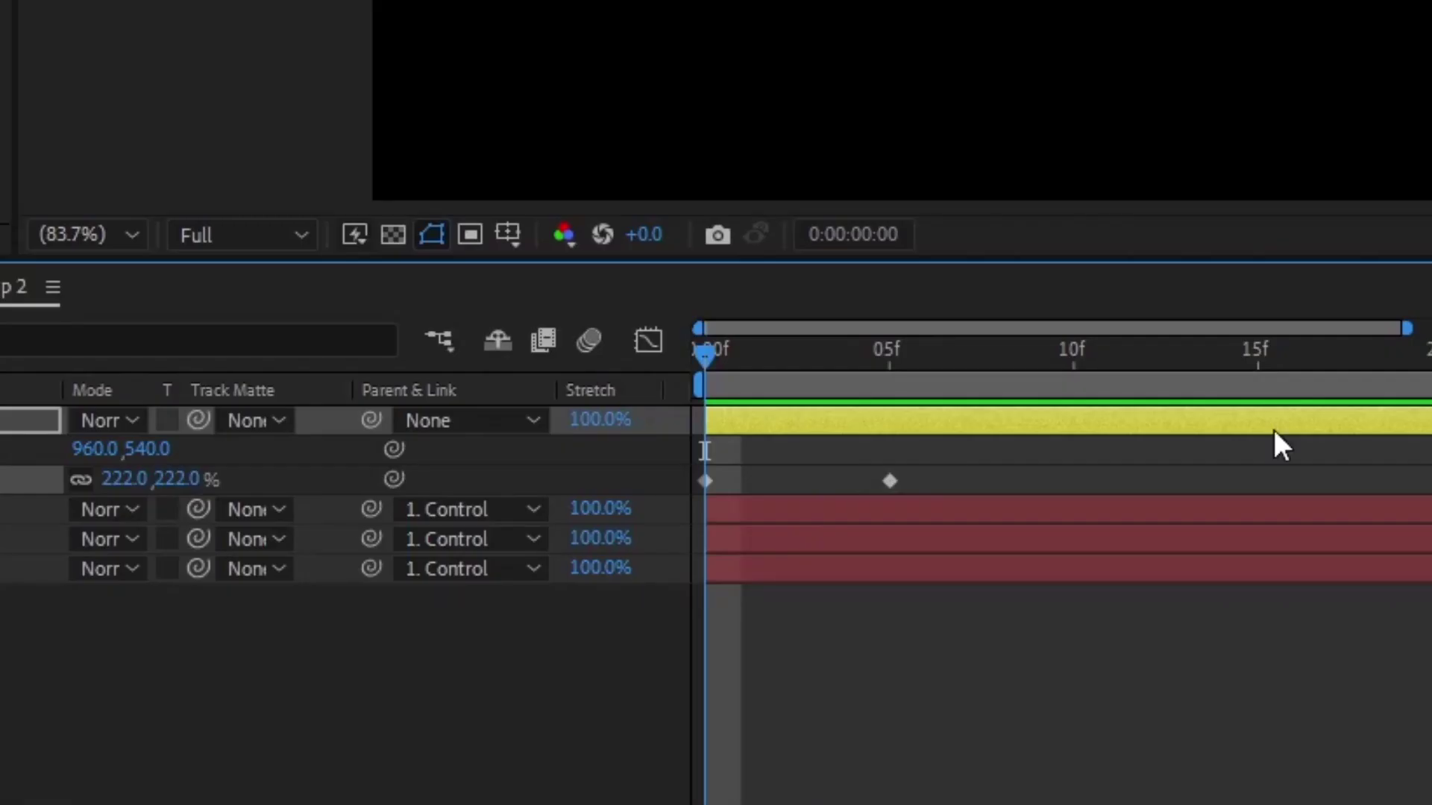
drag(1406, 329, 1214, 329)
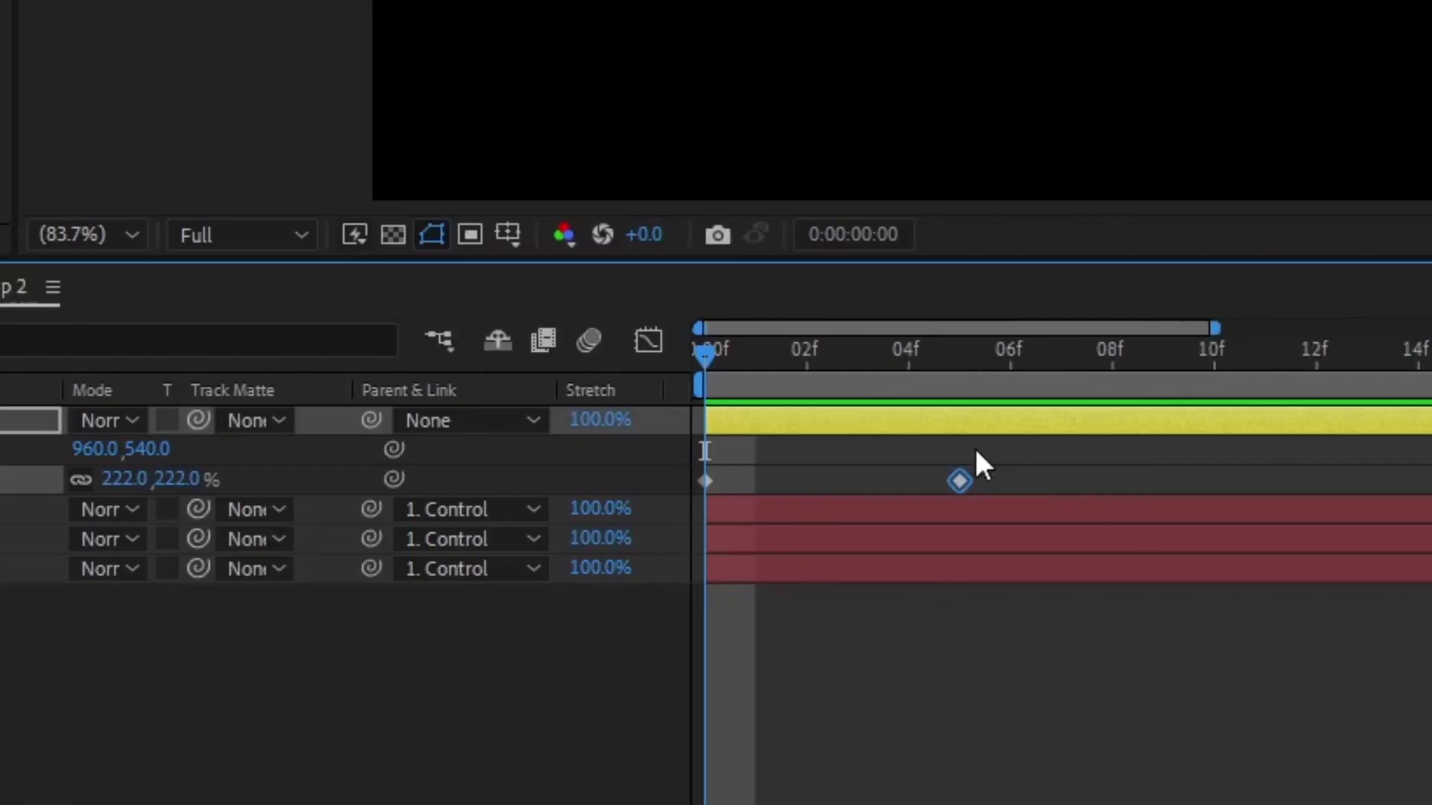
key(F9)
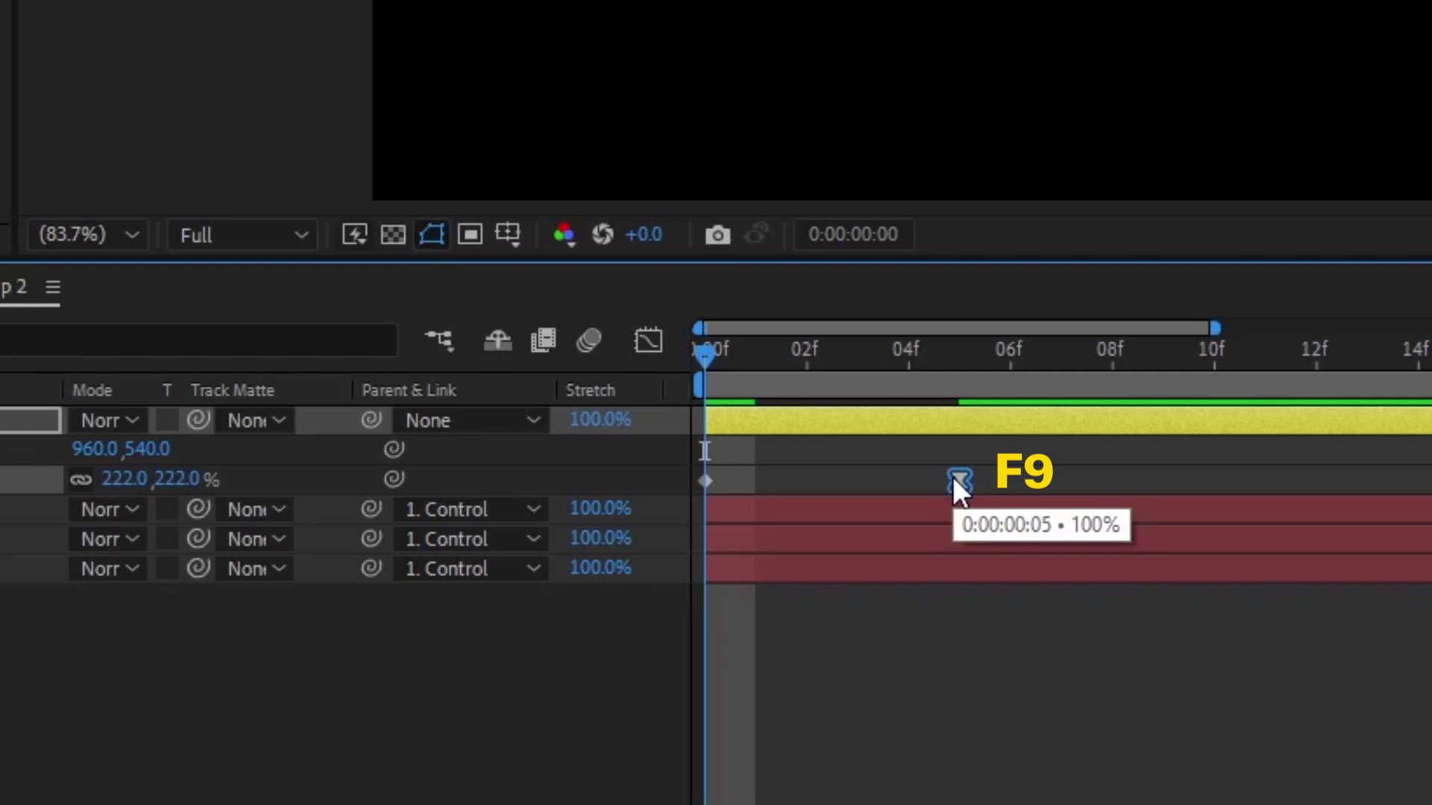
click(639, 349)
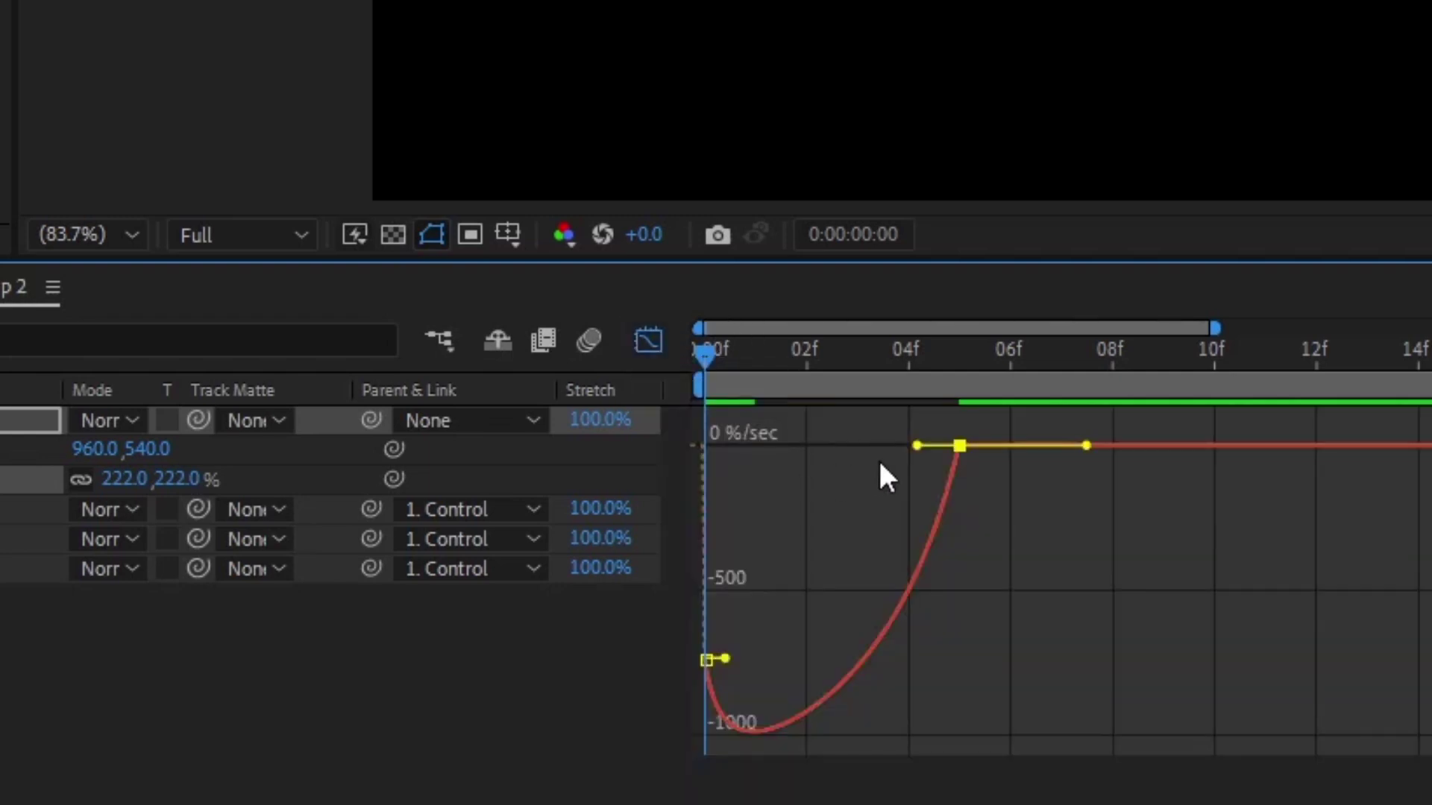
drag(907, 445, 826, 444)
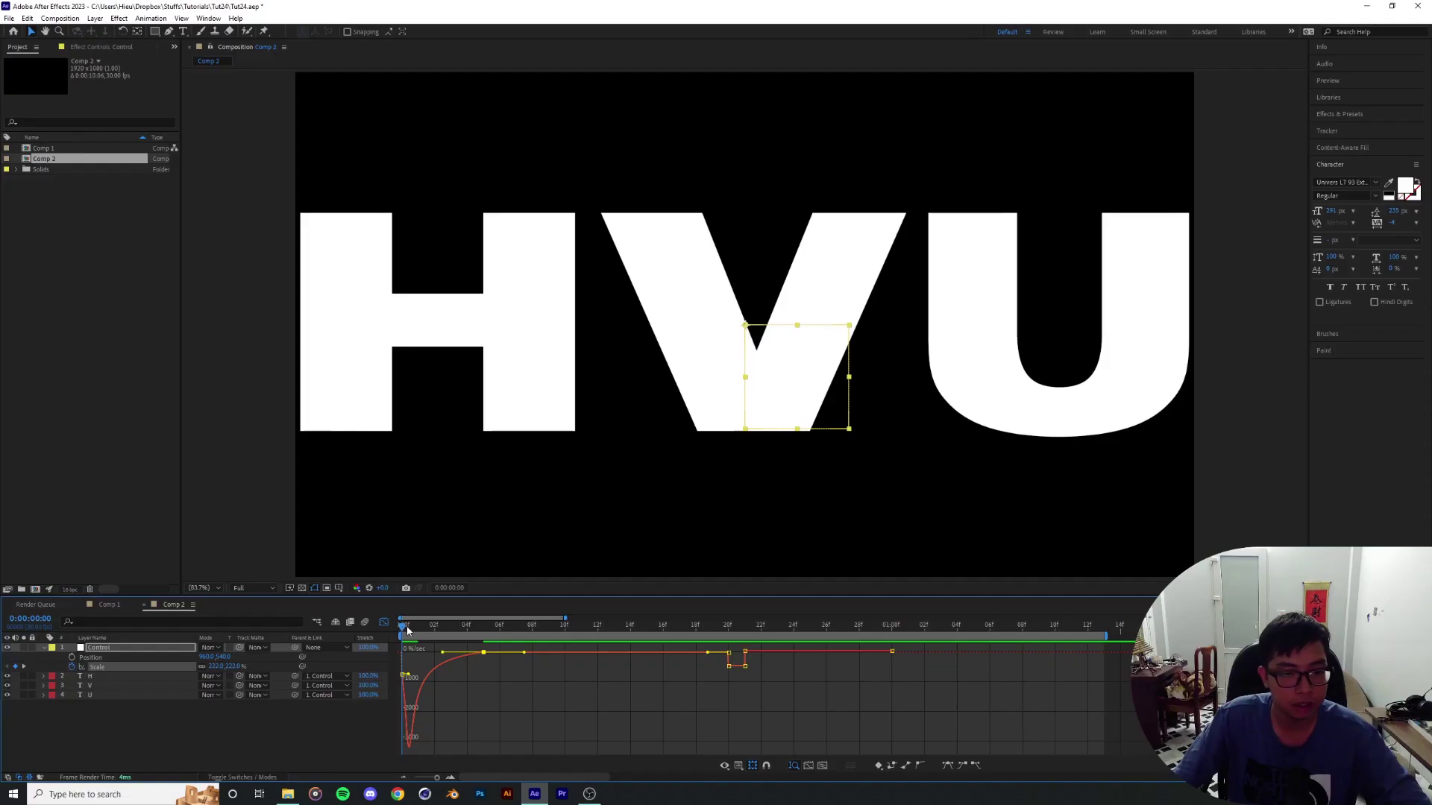
mouse_move(405, 631)
mouse_down()
mouse_move(498, 632)
mouse_move(403, 633)
mouse_up()
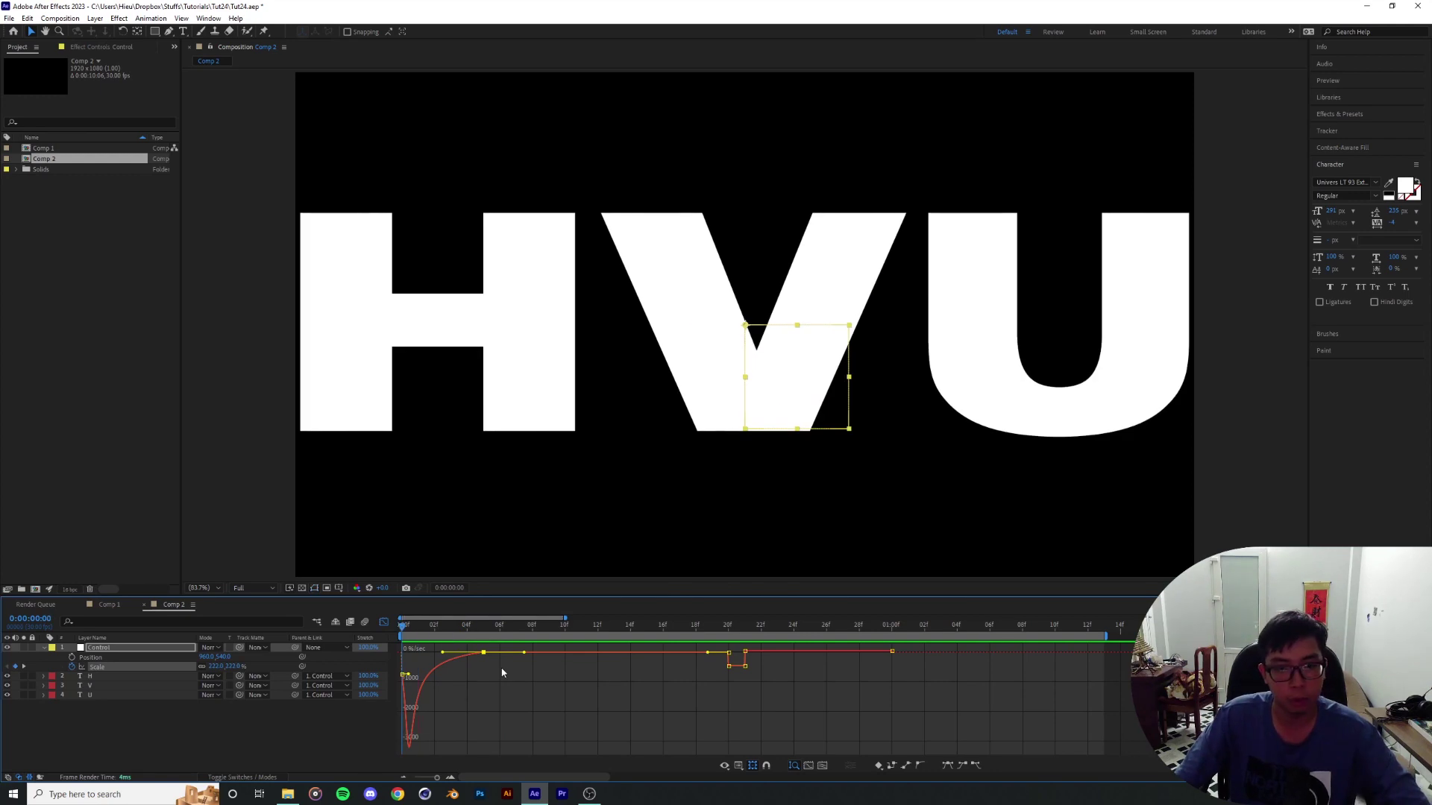
key(space)
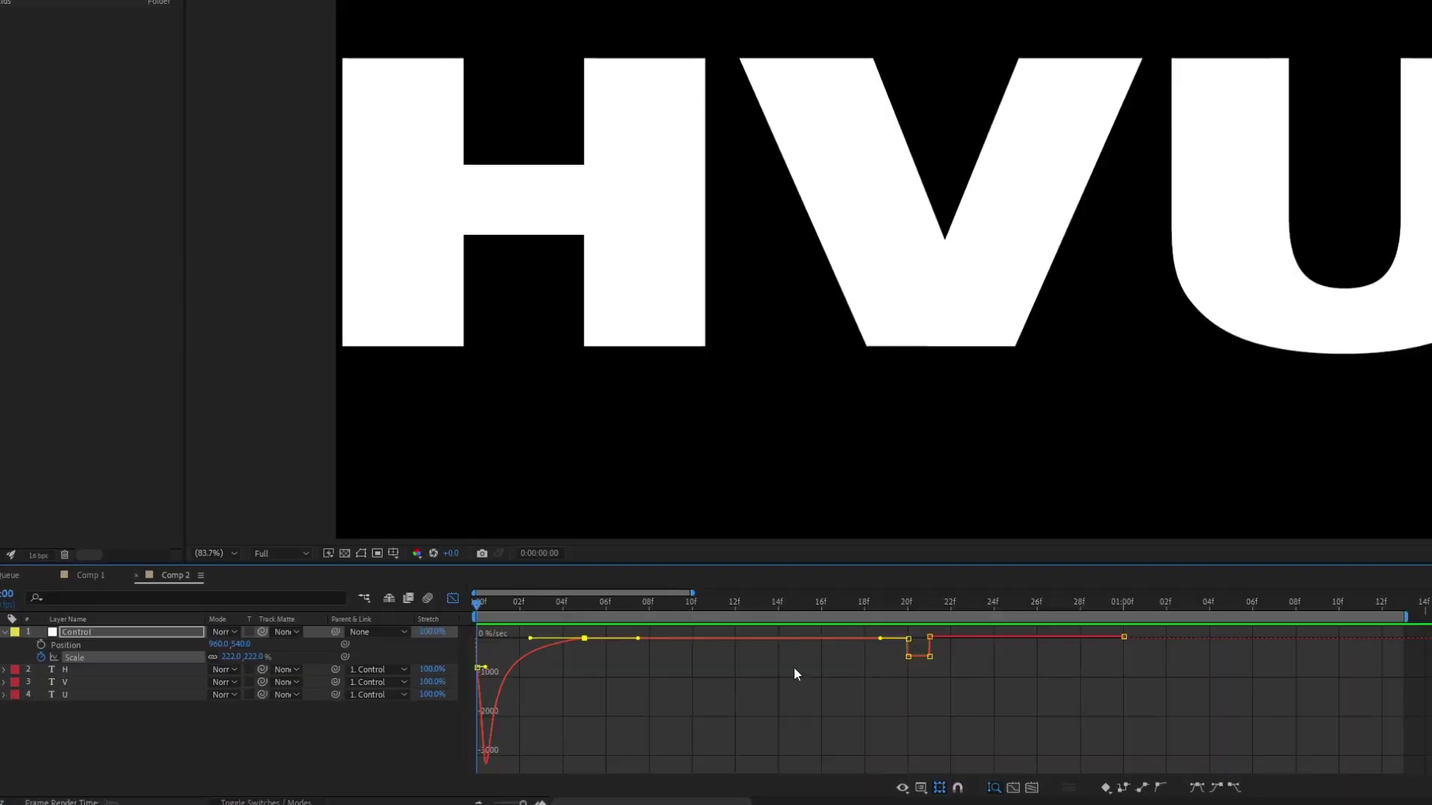
key(space)
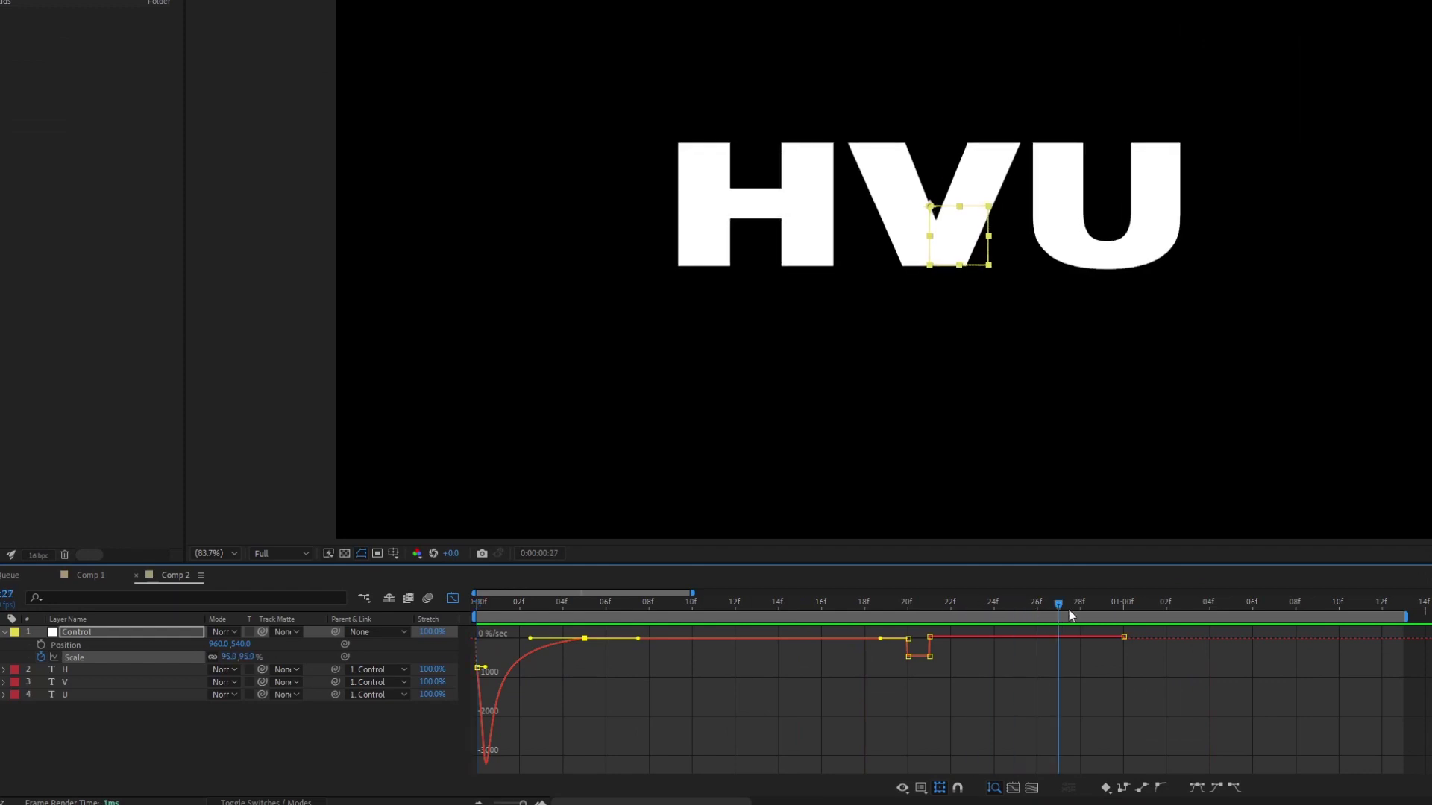
Step: Easy Ease the 1:00 Scale keyframe and stretch its incoming influence to about 98%
drag(1070, 615, 1118, 615)
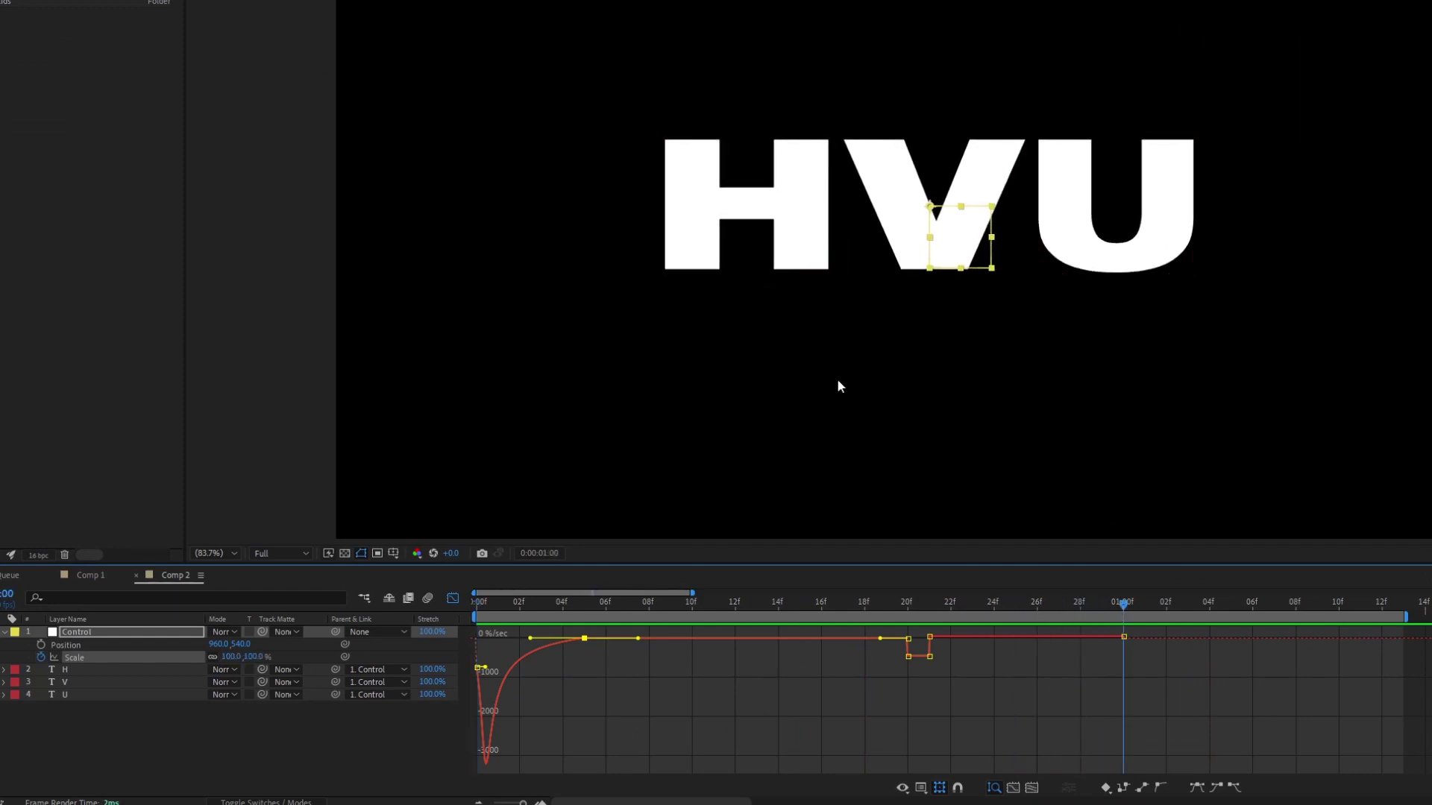
click(452, 598)
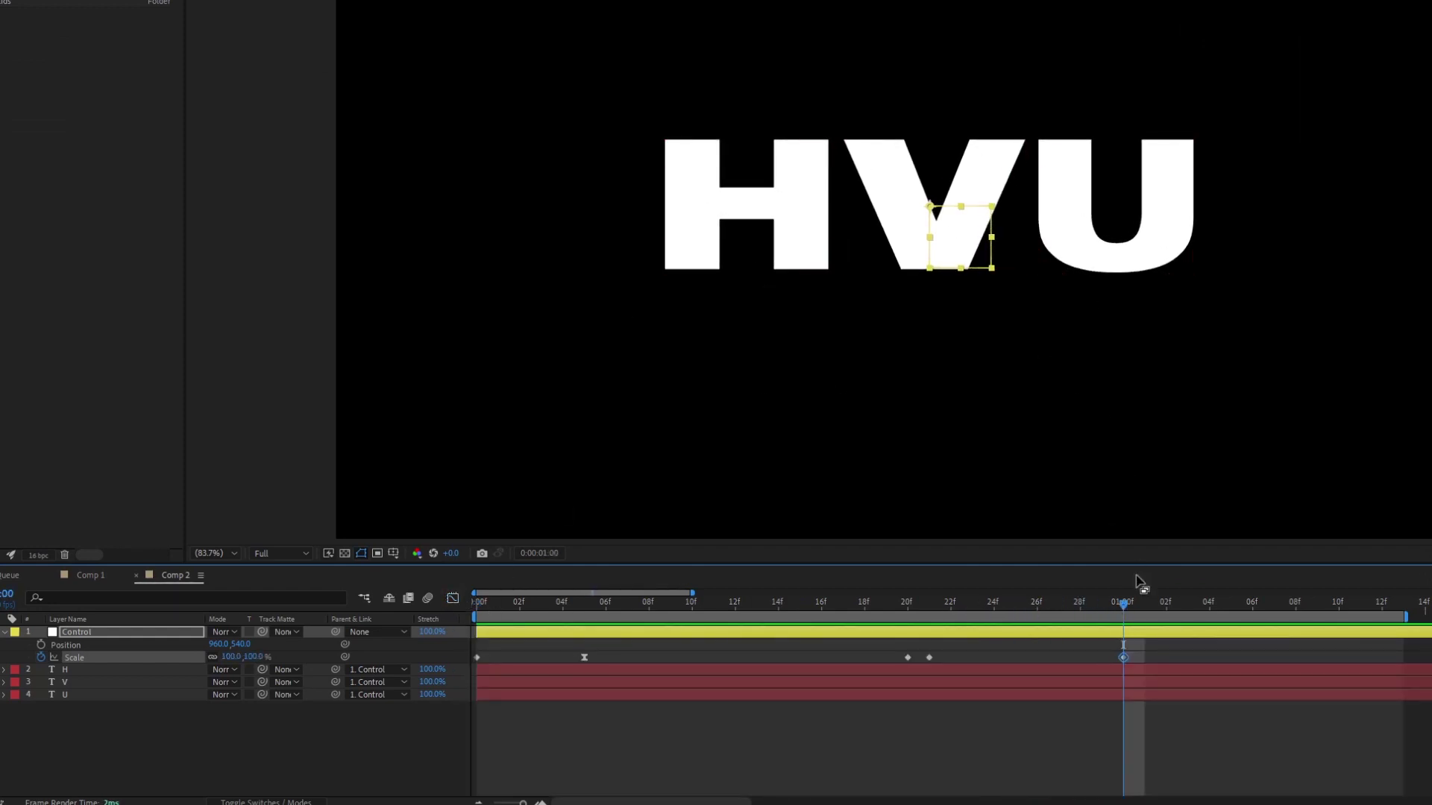
key(F9)
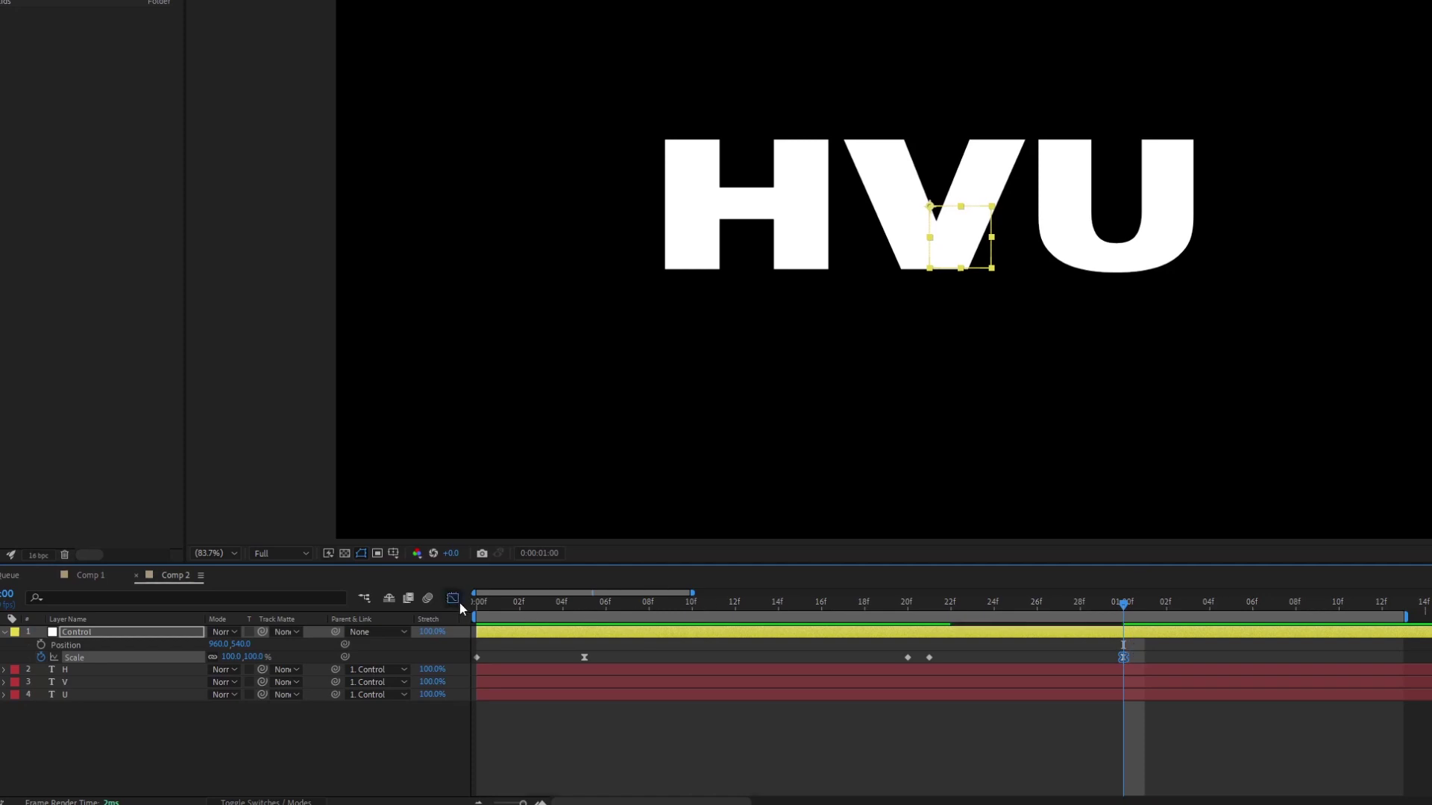
click(453, 598)
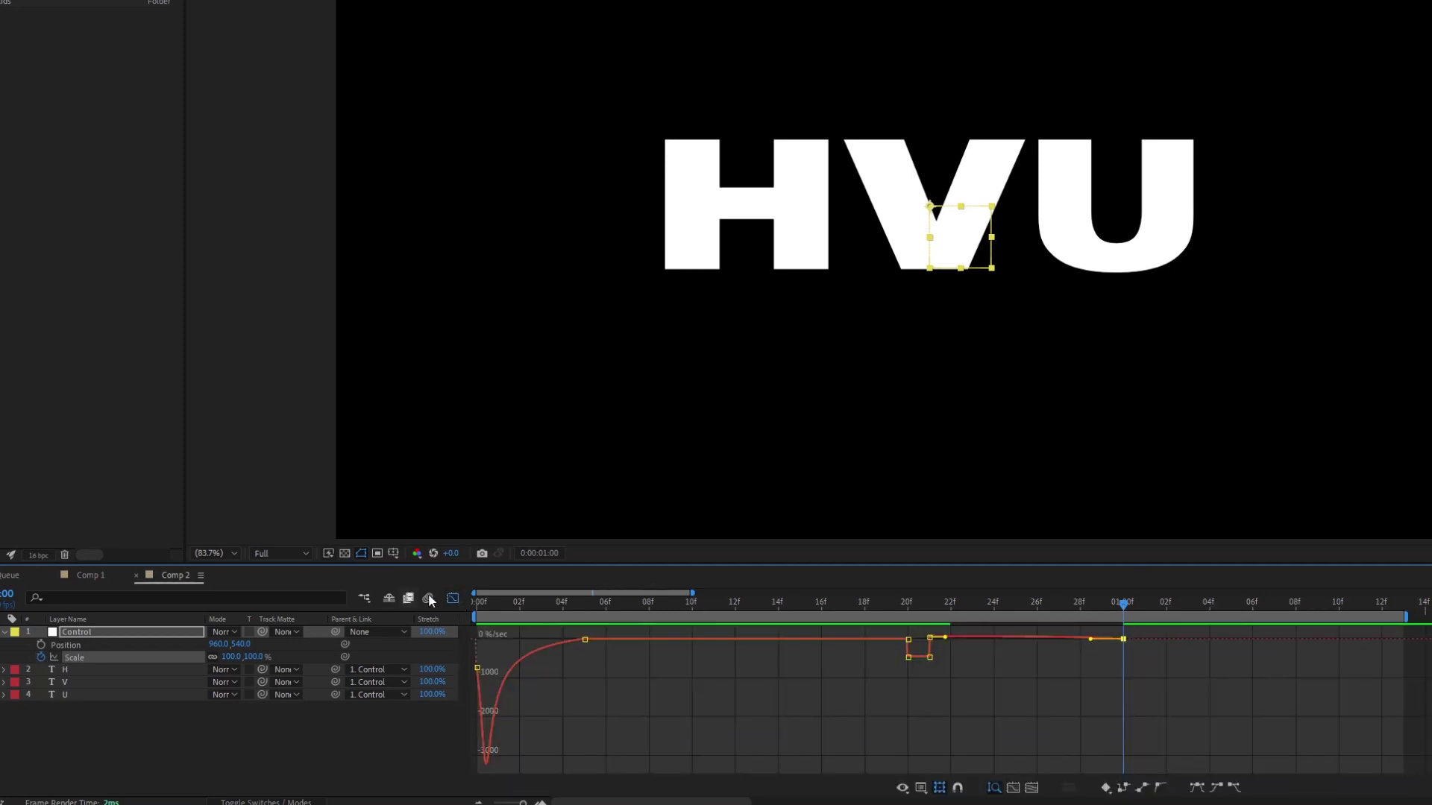
click(453, 599)
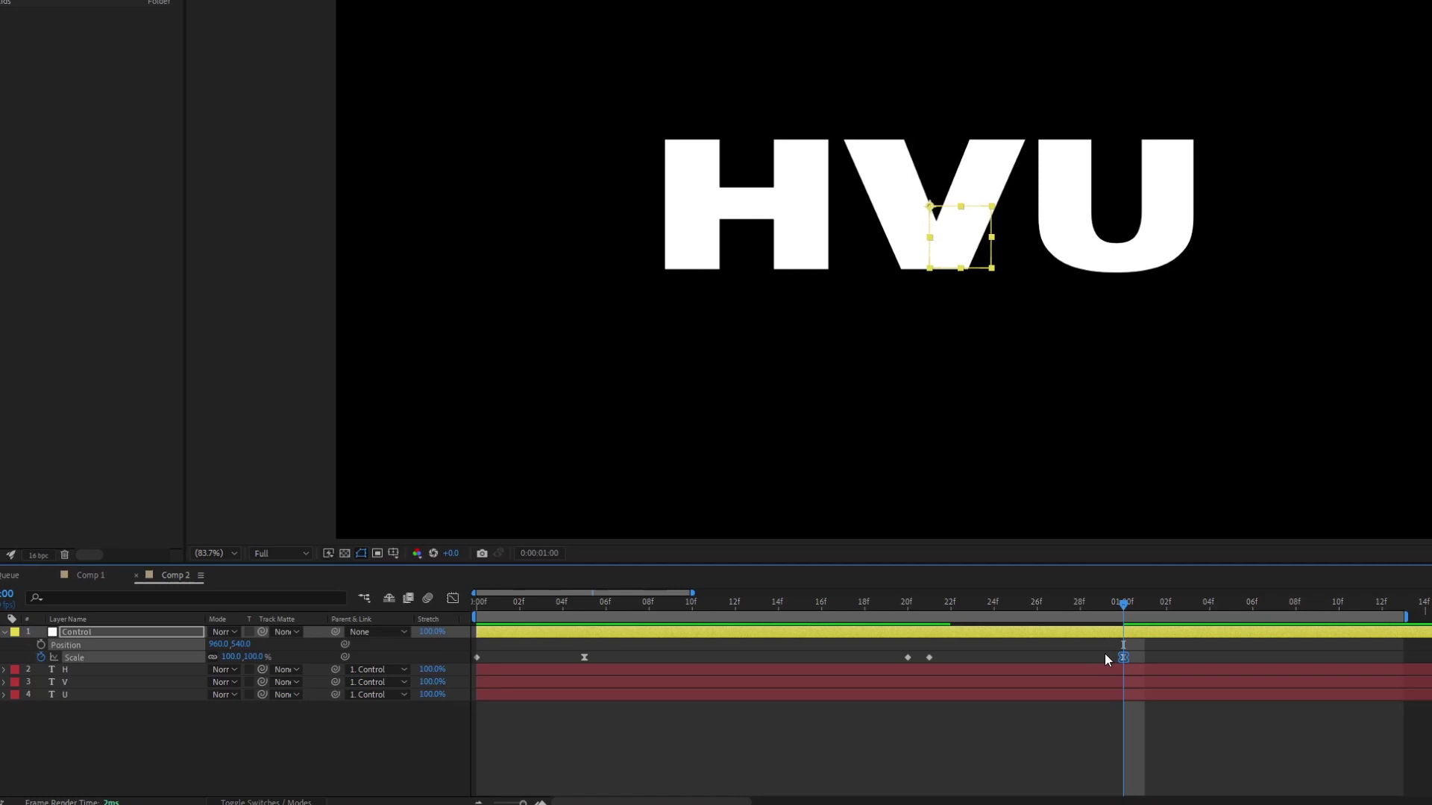
click(452, 598)
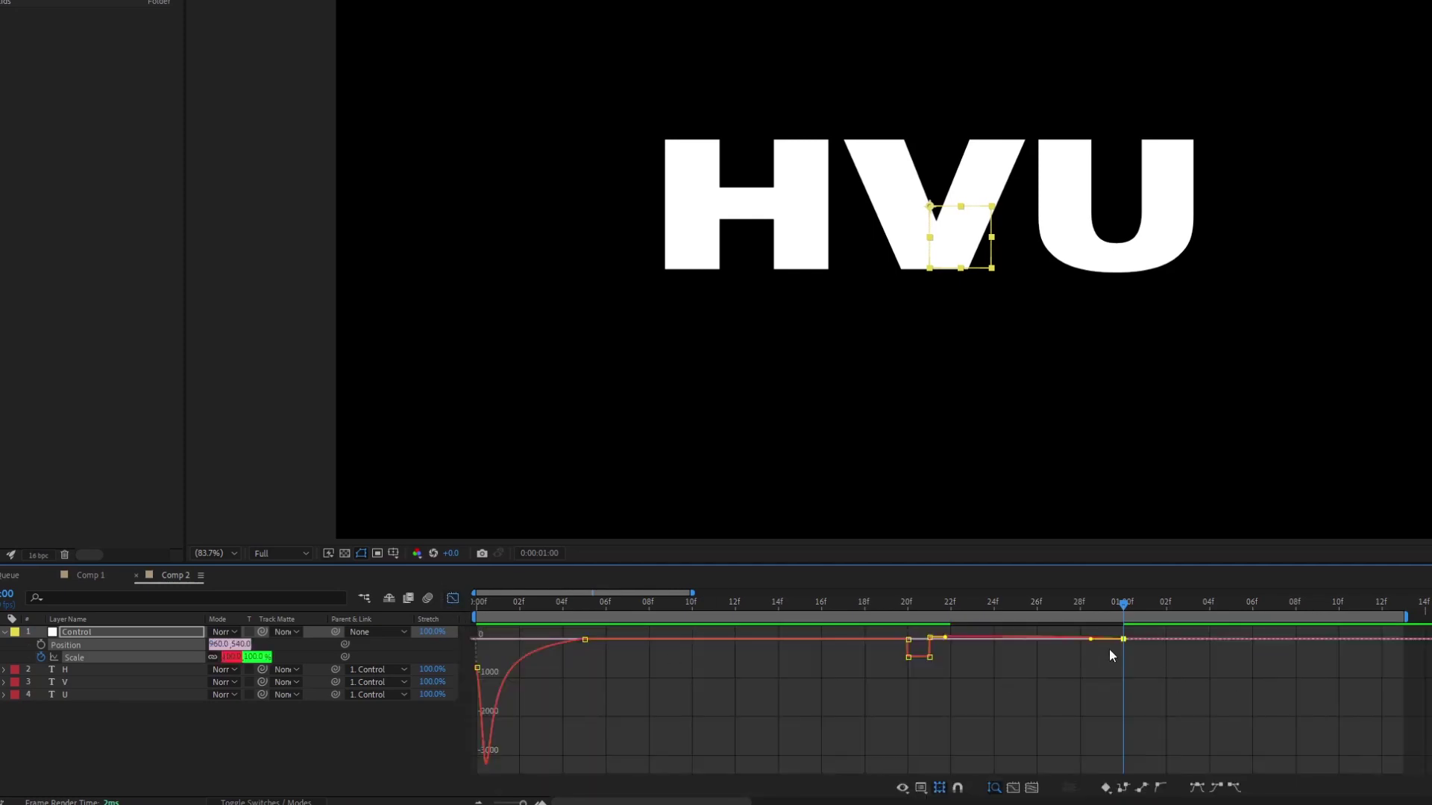
drag(1082, 639, 1027, 640)
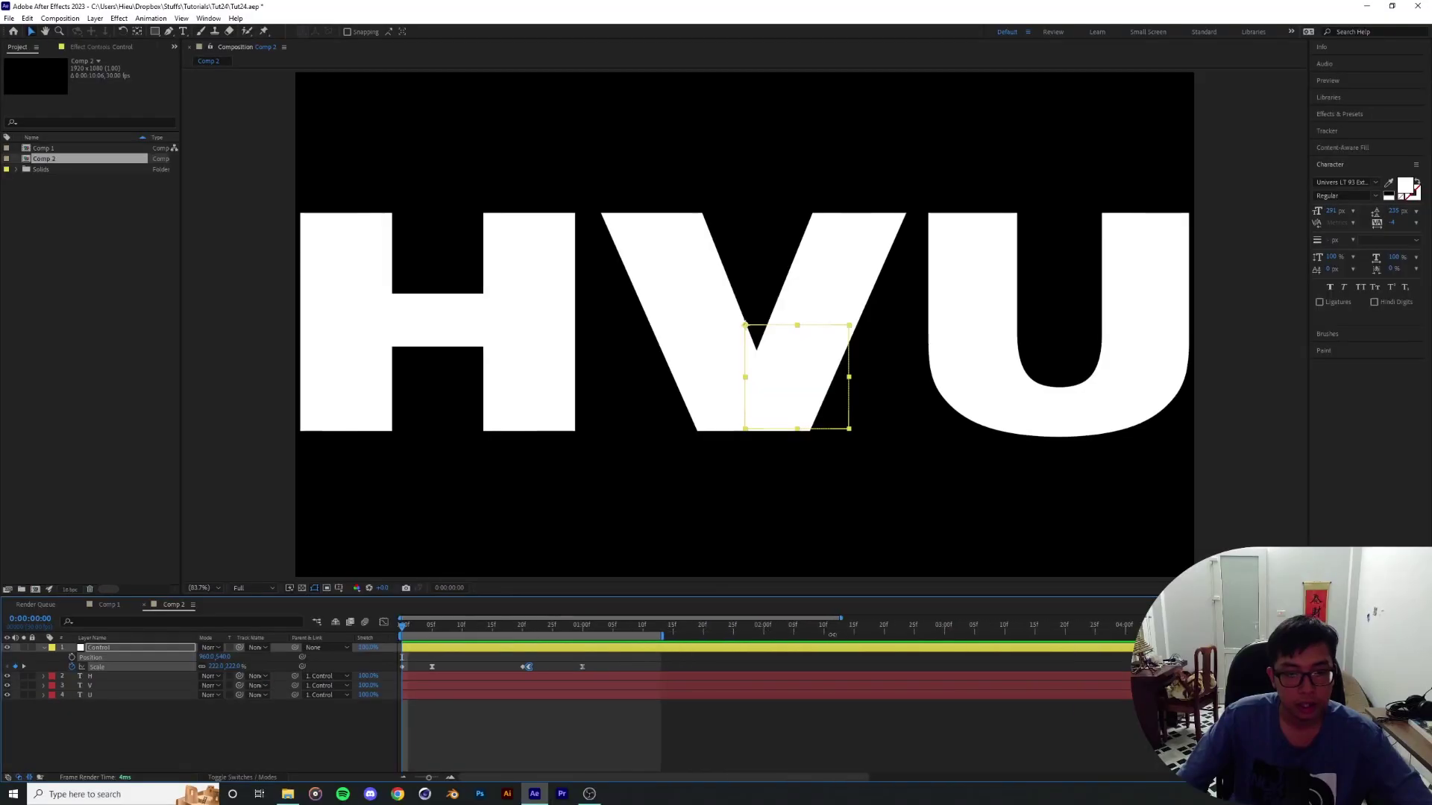
Step: Preview the animation, stop at frame 21, and raise Control's Scale there to 90%
drag(706, 620, 626, 620)
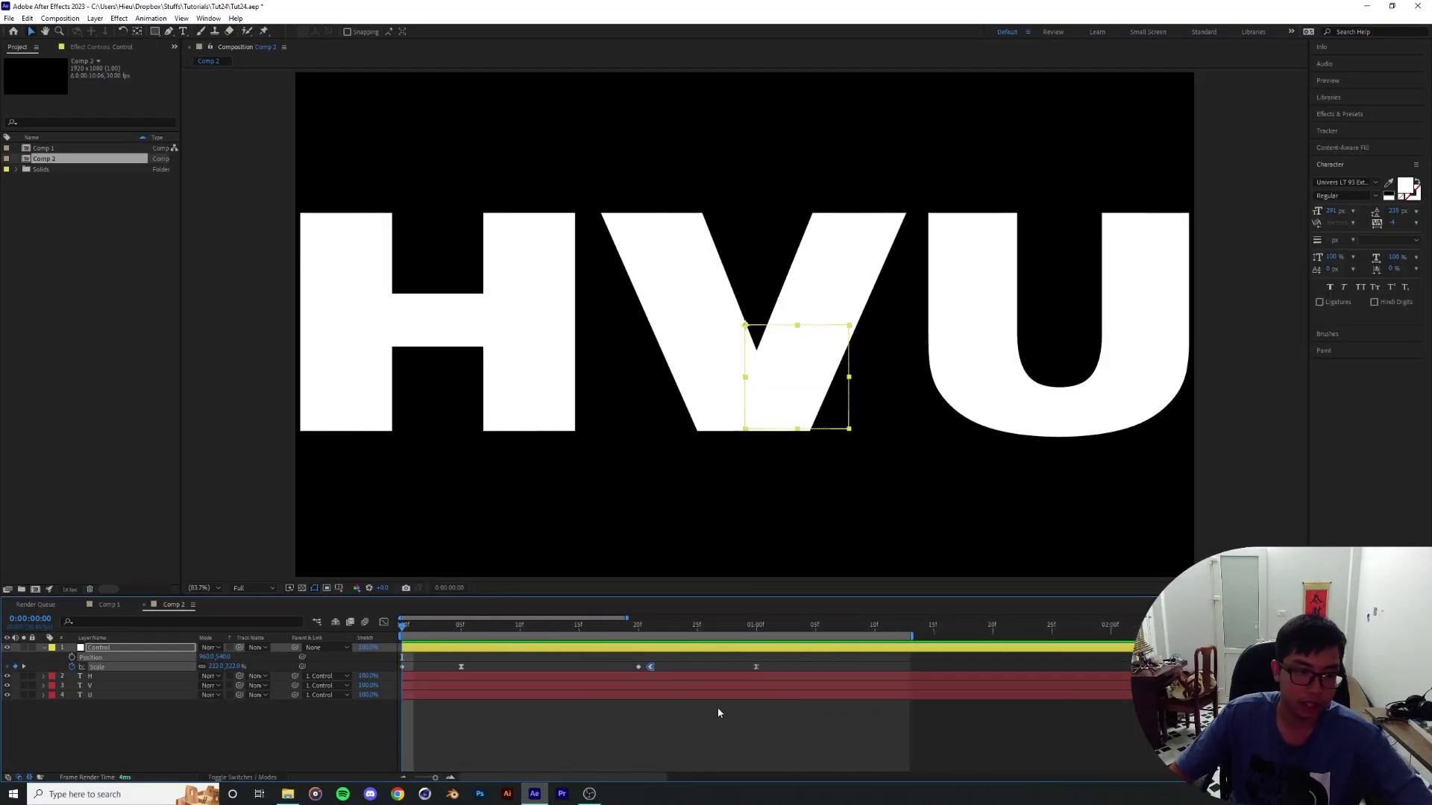
key(space)
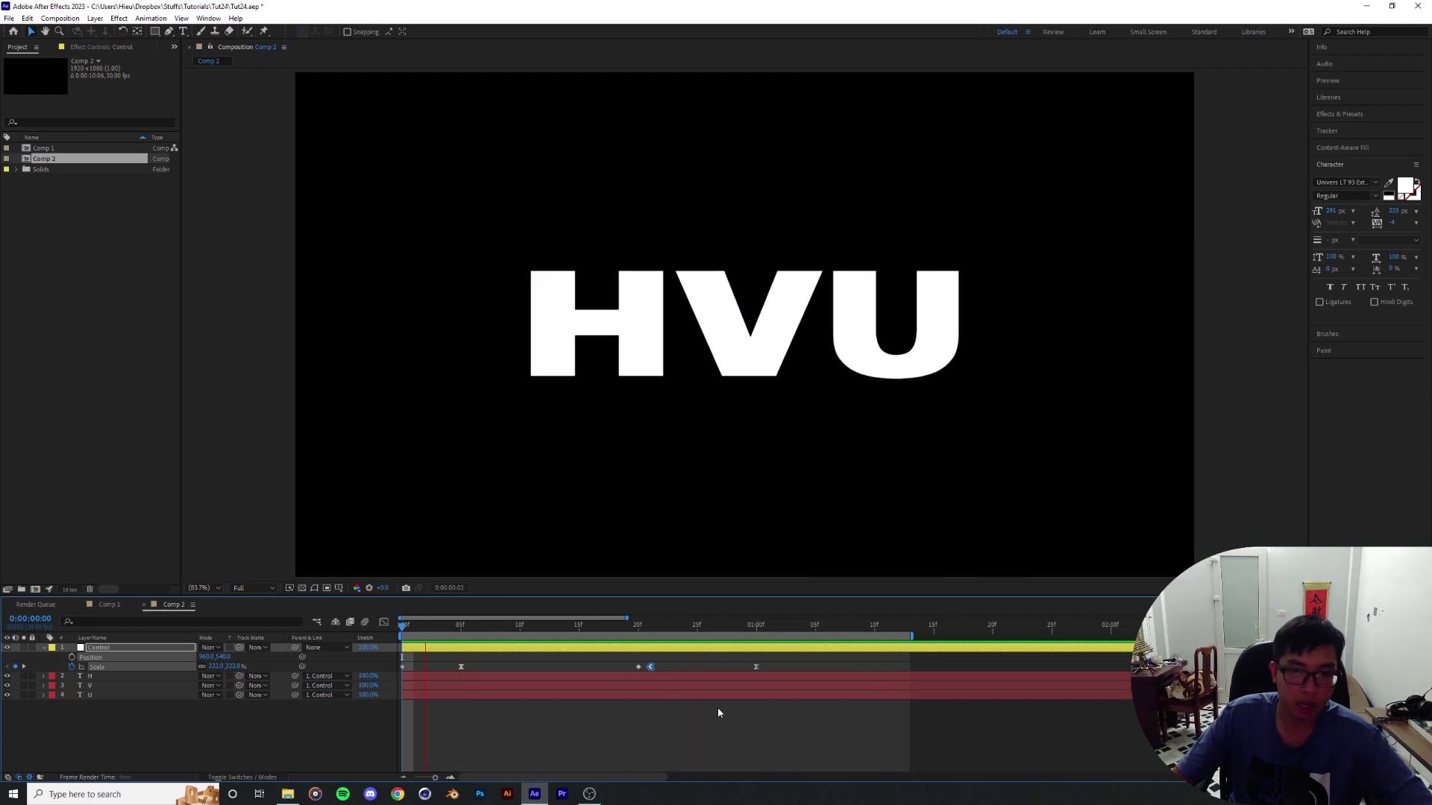
click(651, 625)
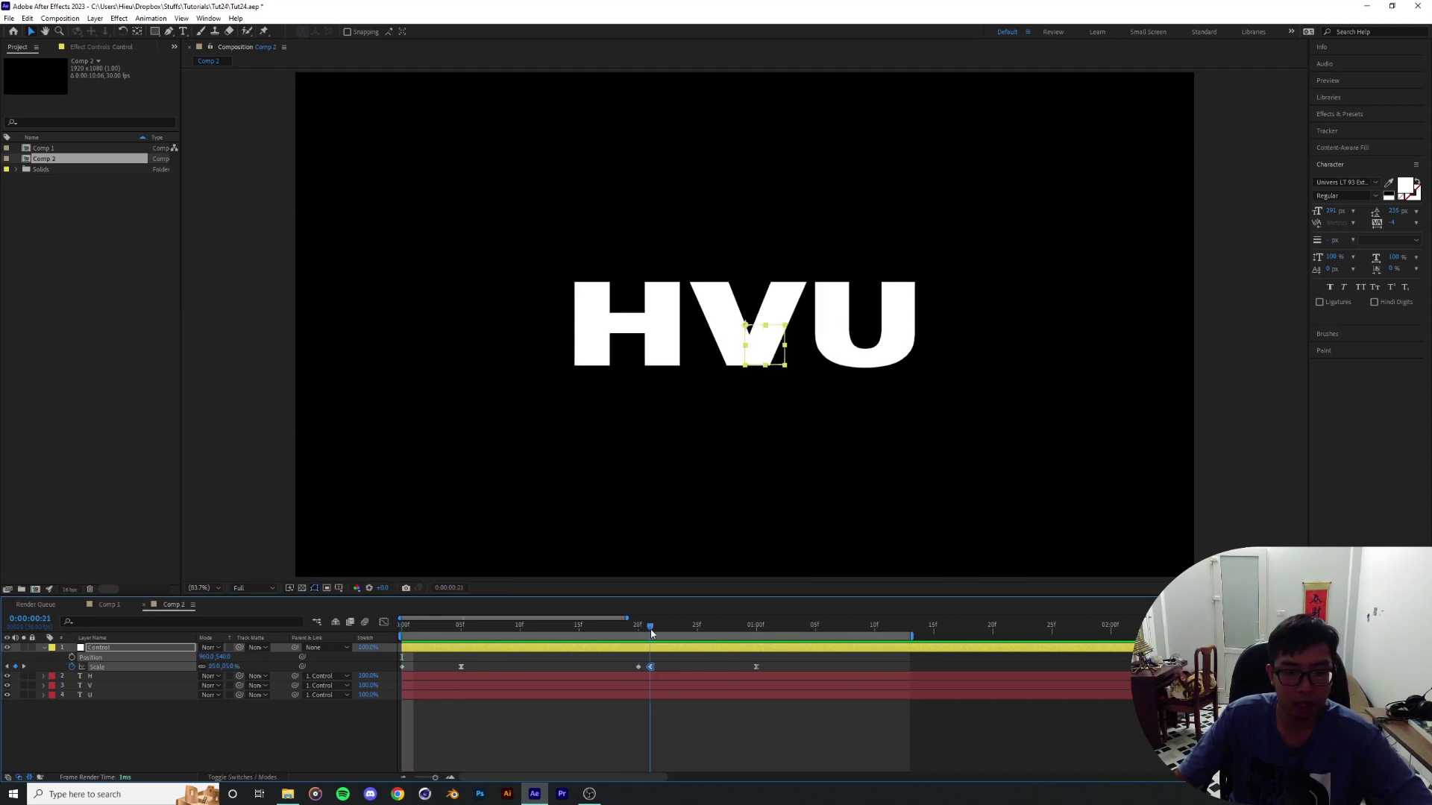
click(243, 666)
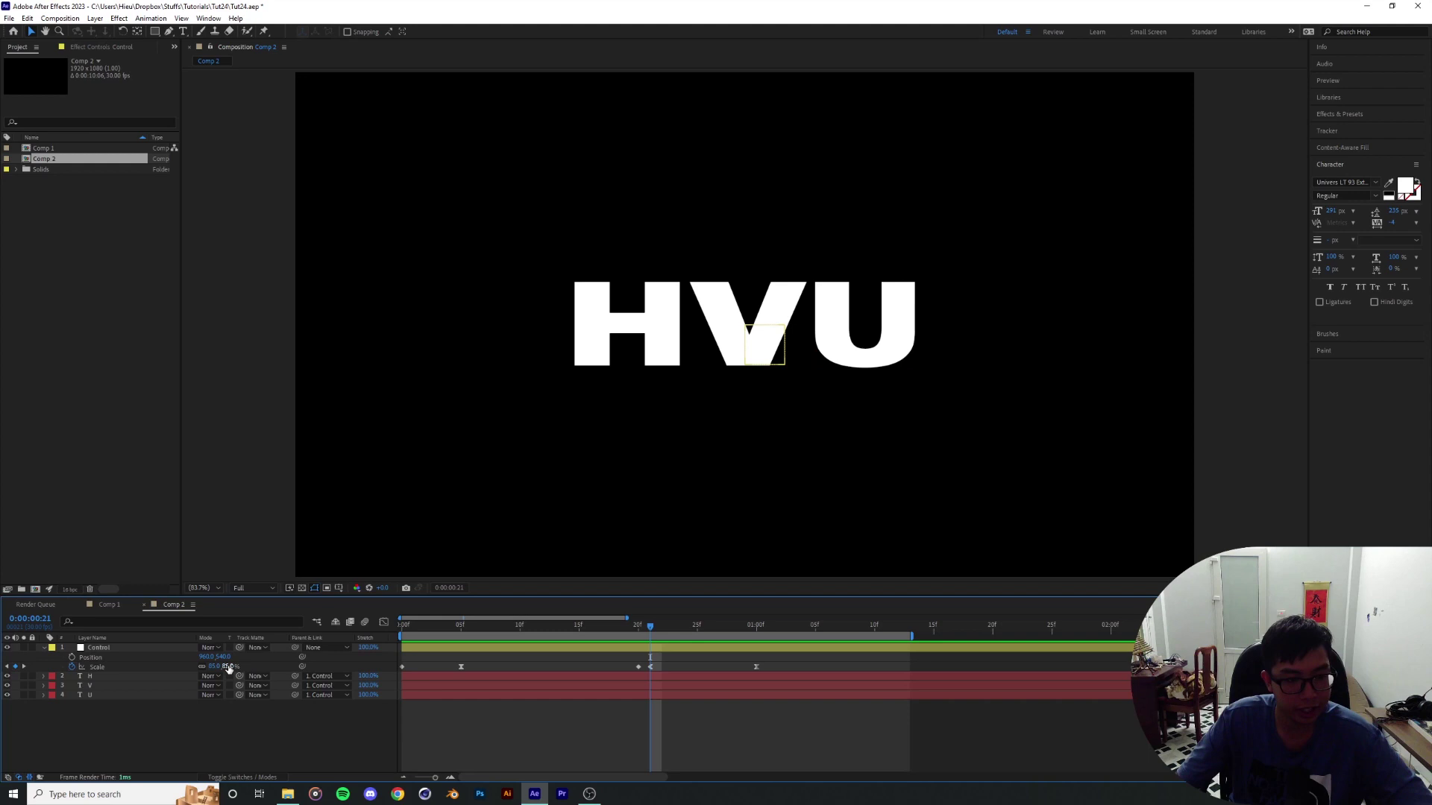
drag(227, 669, 231, 666)
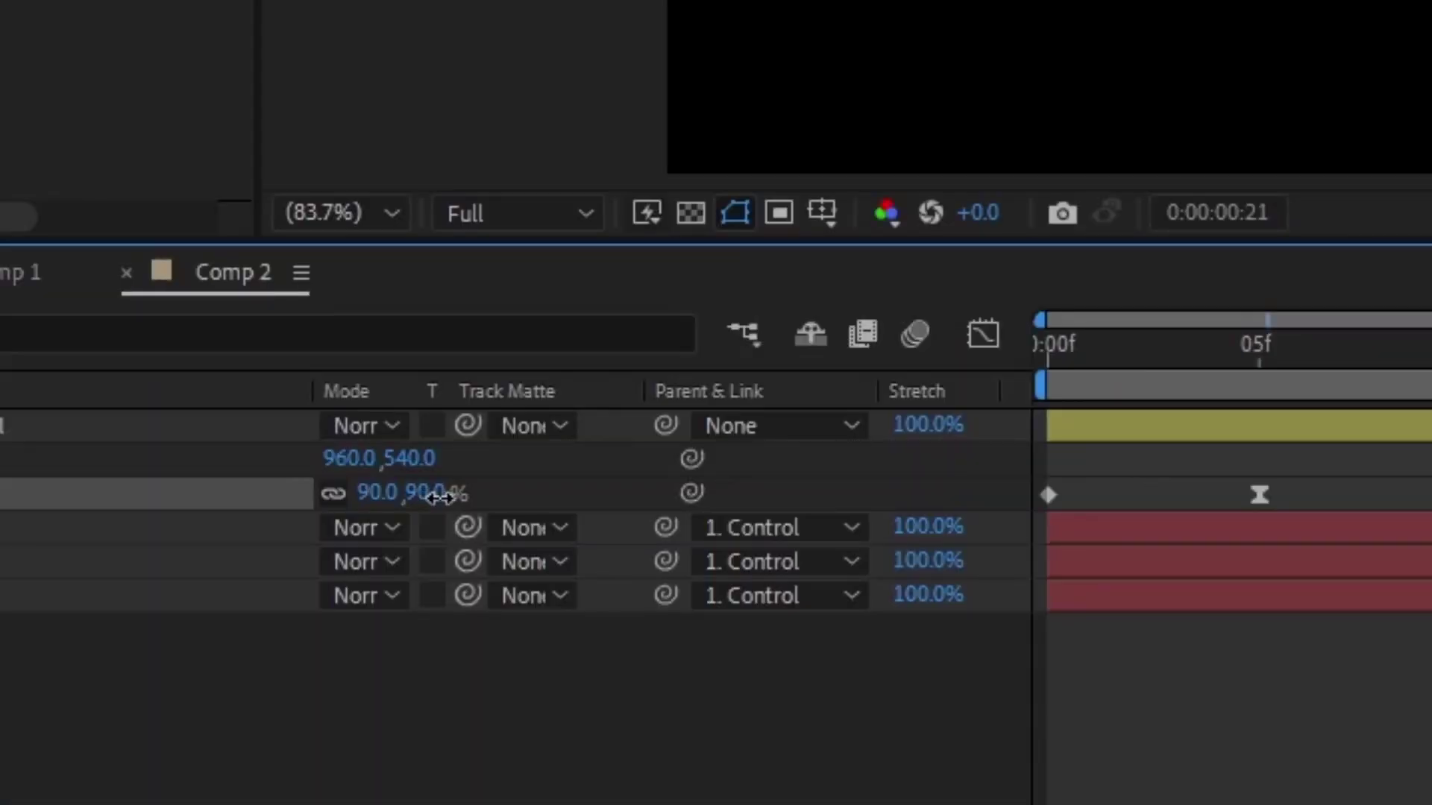
drag(439, 496, 439, 496)
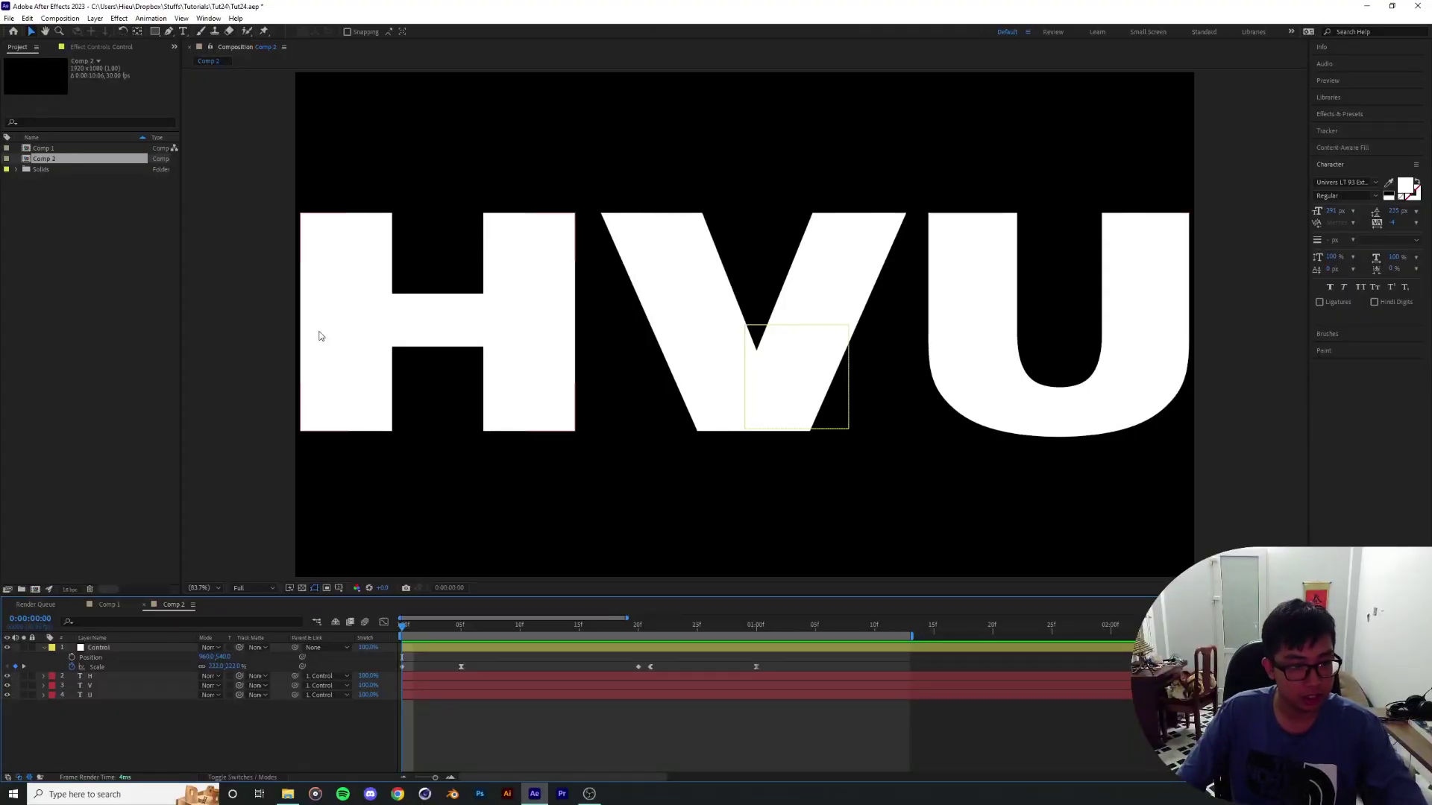
Step: Select the U layer and add a Position text animator to it
click(349, 314)
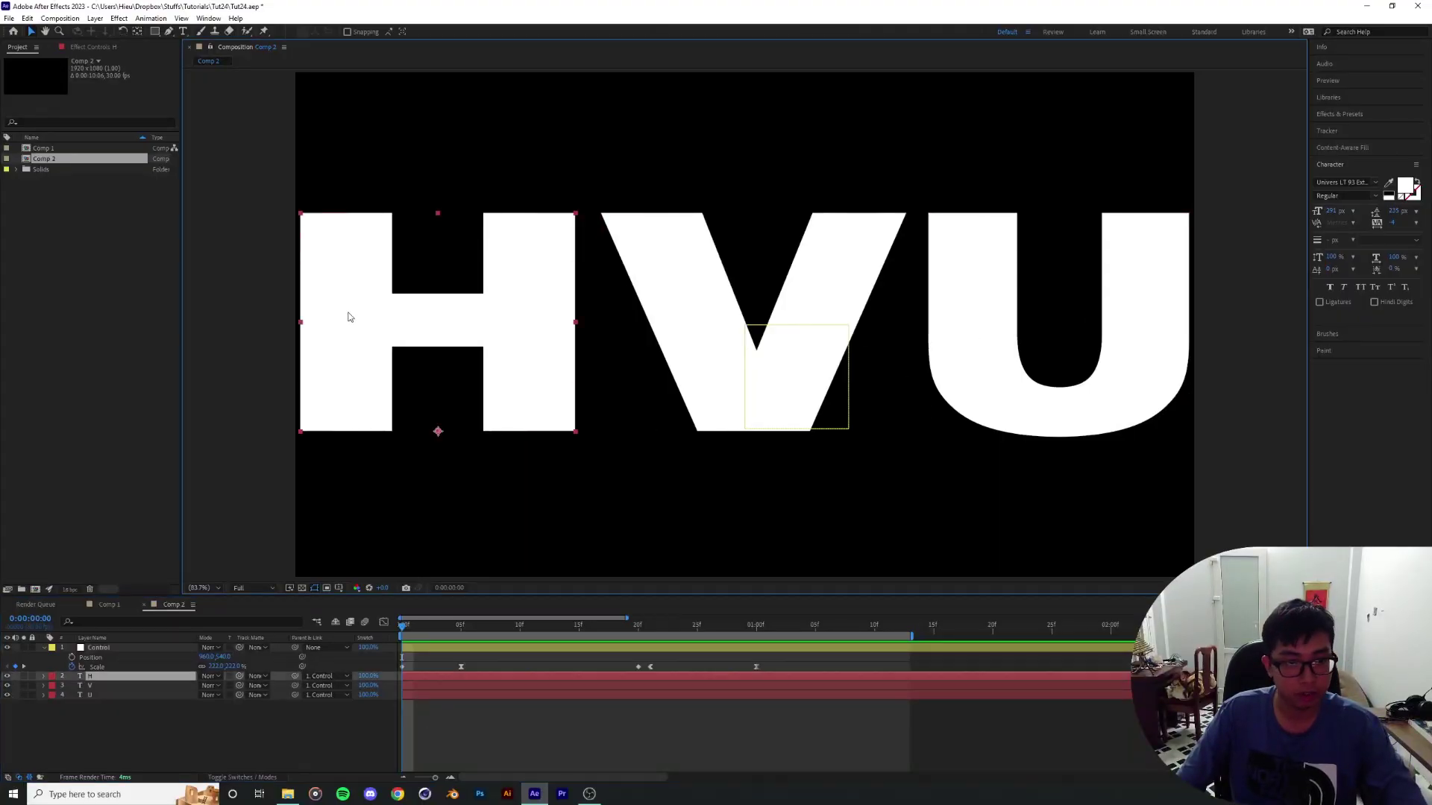
click(1185, 350)
key(p)
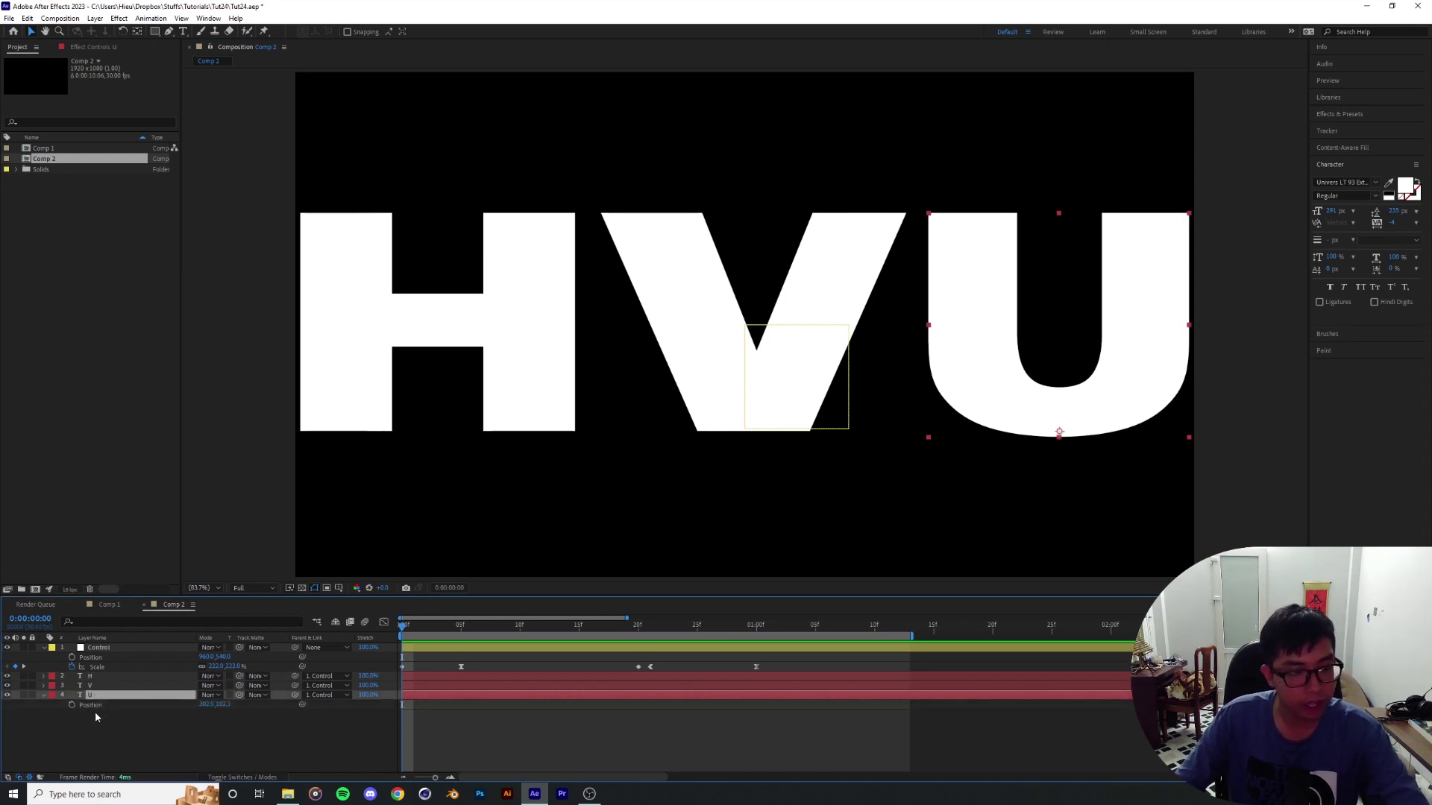
click(89, 706)
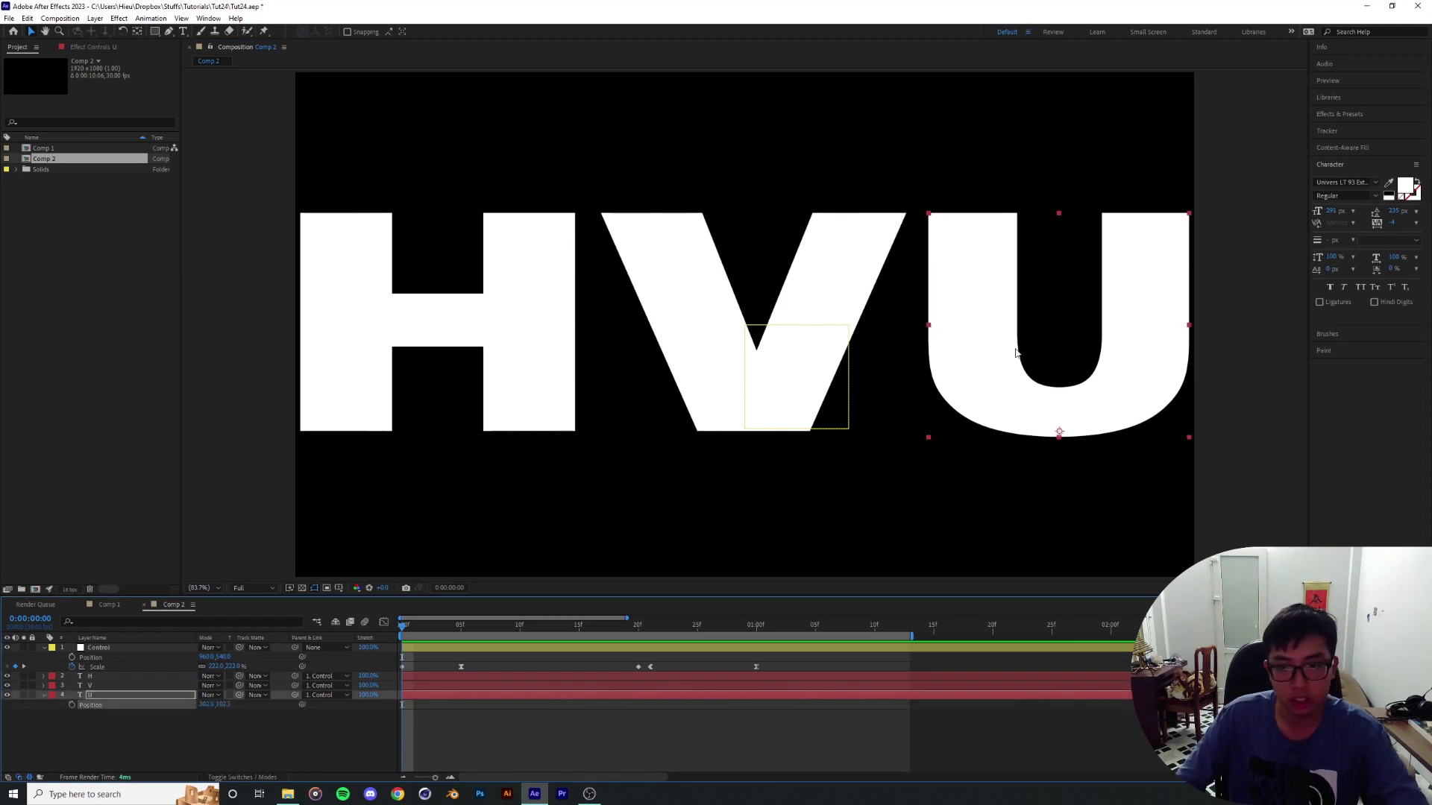
drag(1015, 352, 969, 335)
click(44, 694)
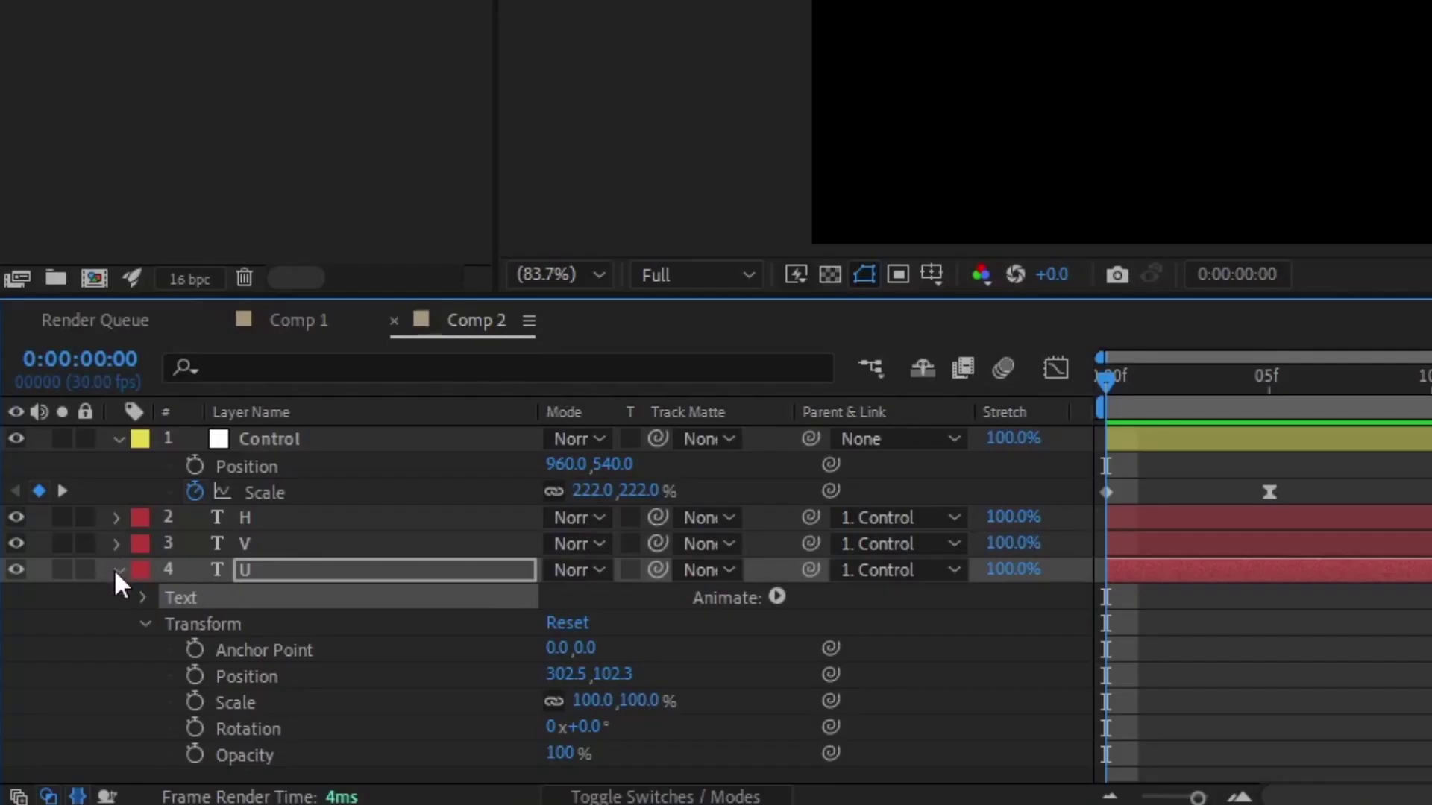
click(118, 571)
click(117, 571)
click(776, 596)
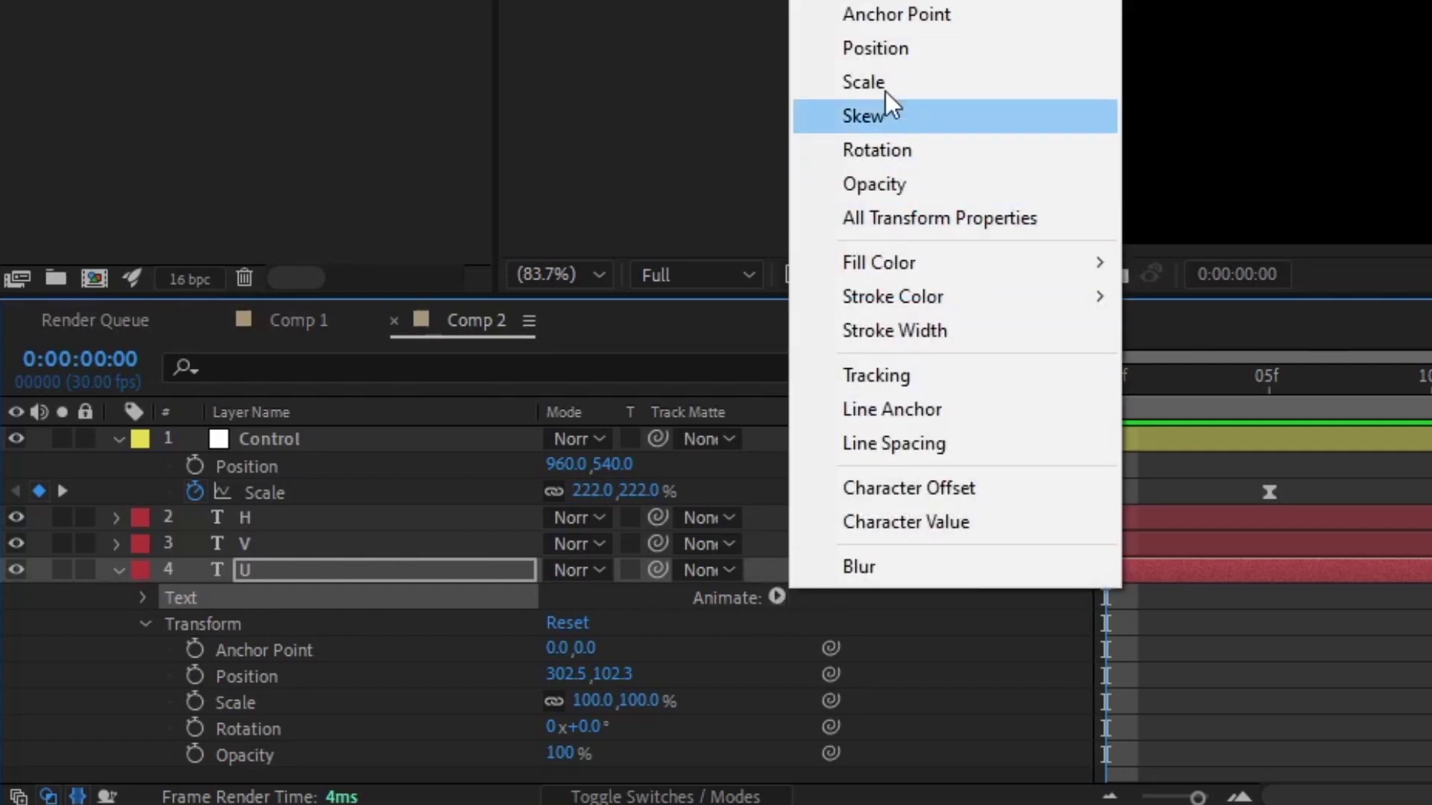
click(885, 57)
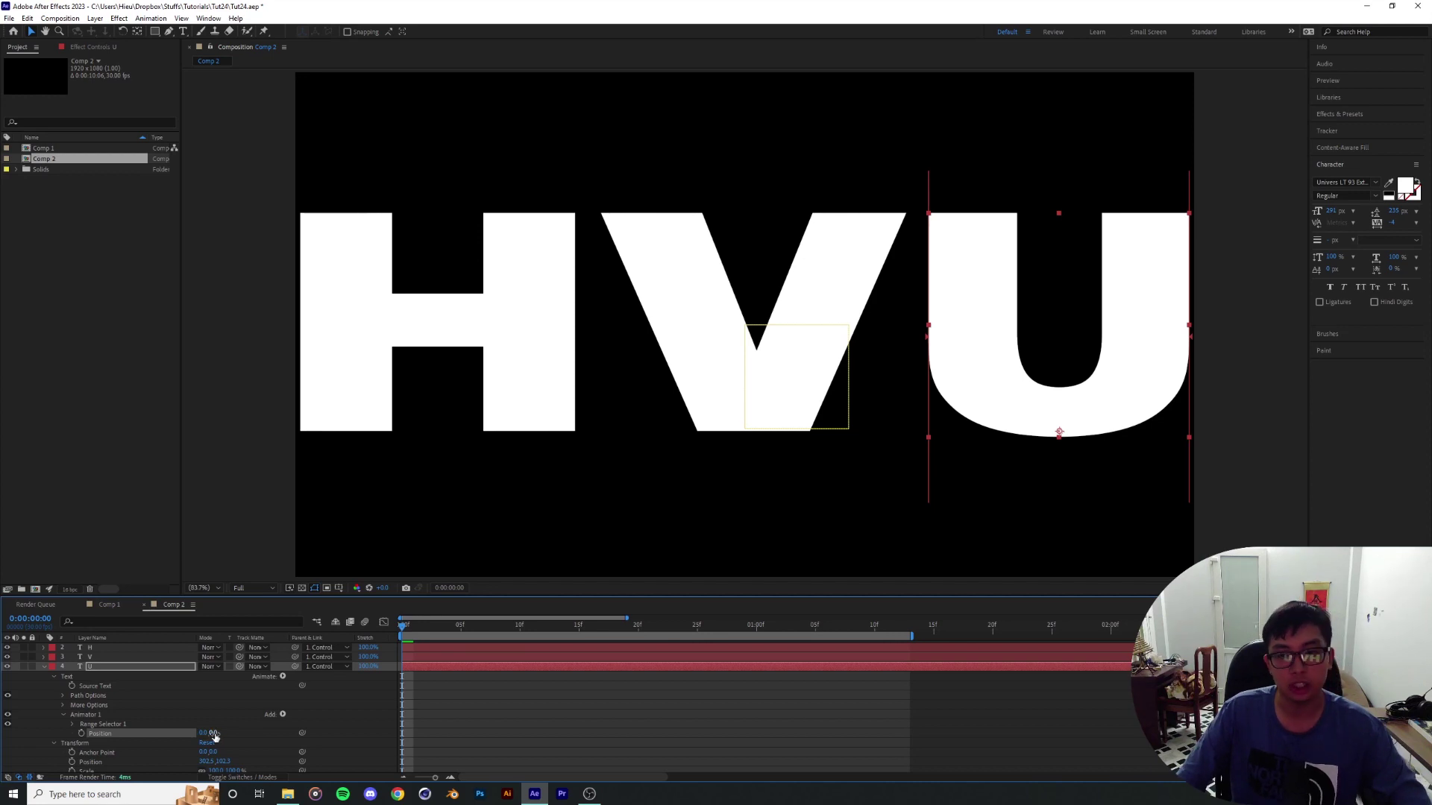
Step: Keyframe the animator Position: 211, 242 at frame 0, easing to 0, 0 by 4f
mouse_move(214, 734)
mouse_down()
mouse_move(270, 723)
mouse_move(214, 723)
mouse_up()
scroll(104, 708, down, 1)
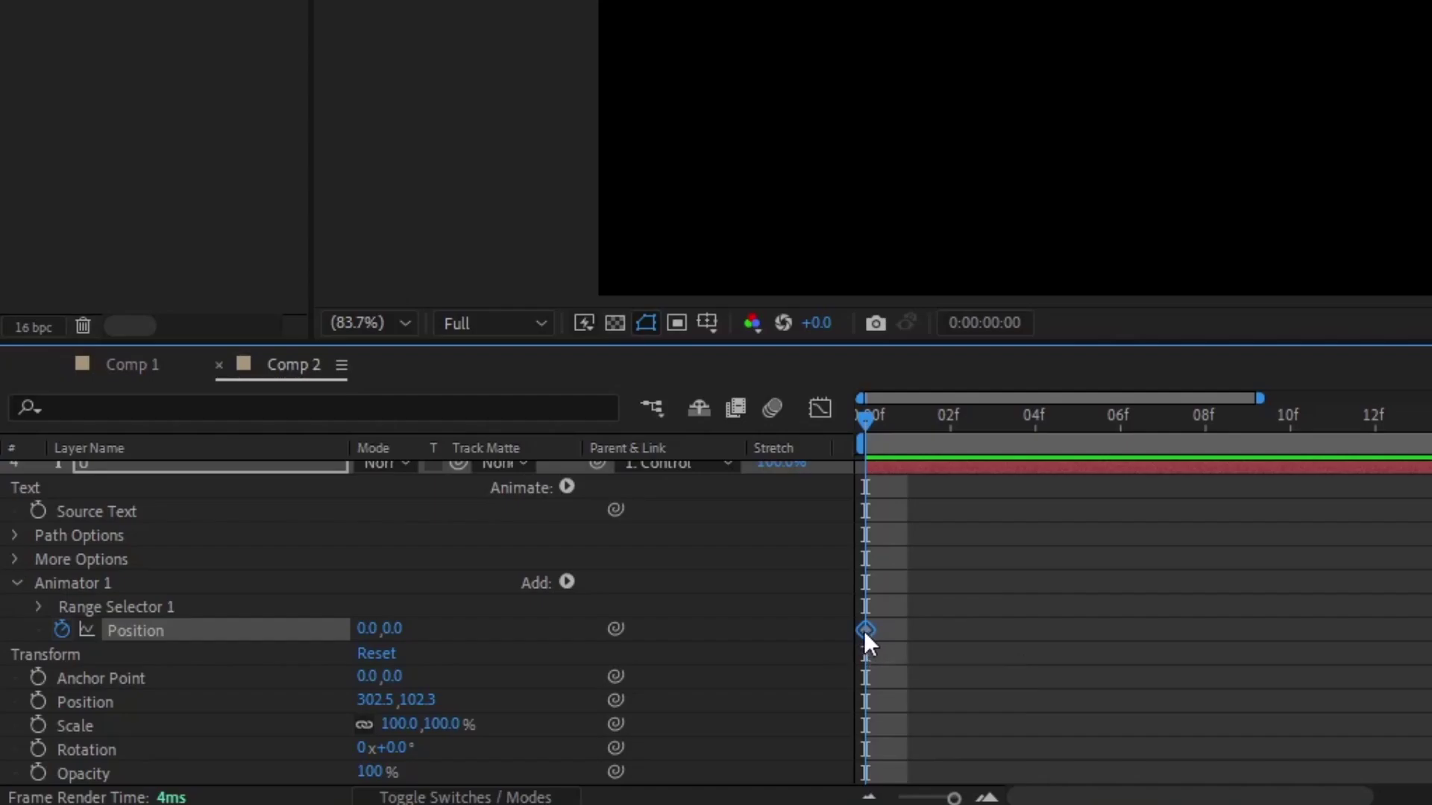
drag(864, 631, 1018, 637)
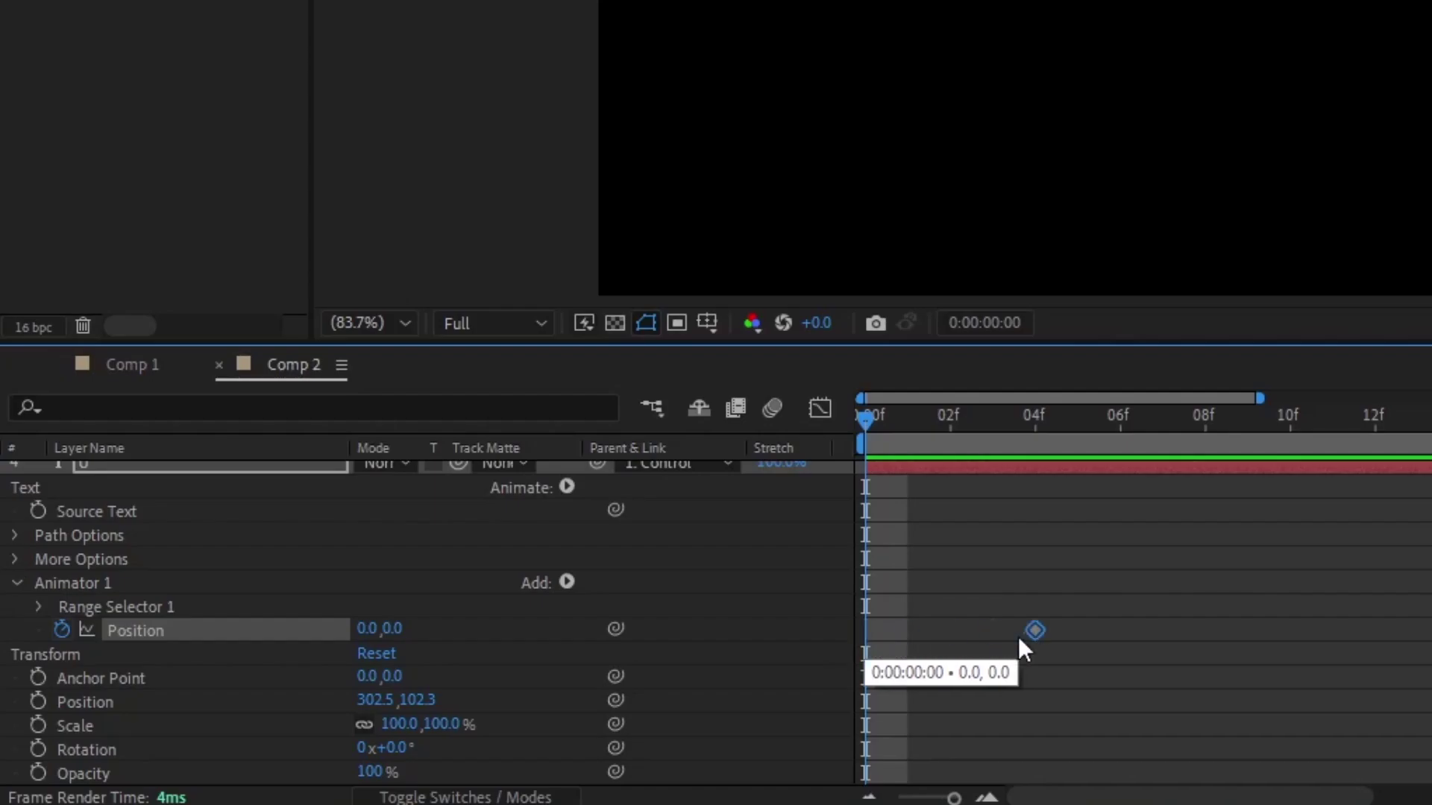
drag(1045, 424, 671, 507)
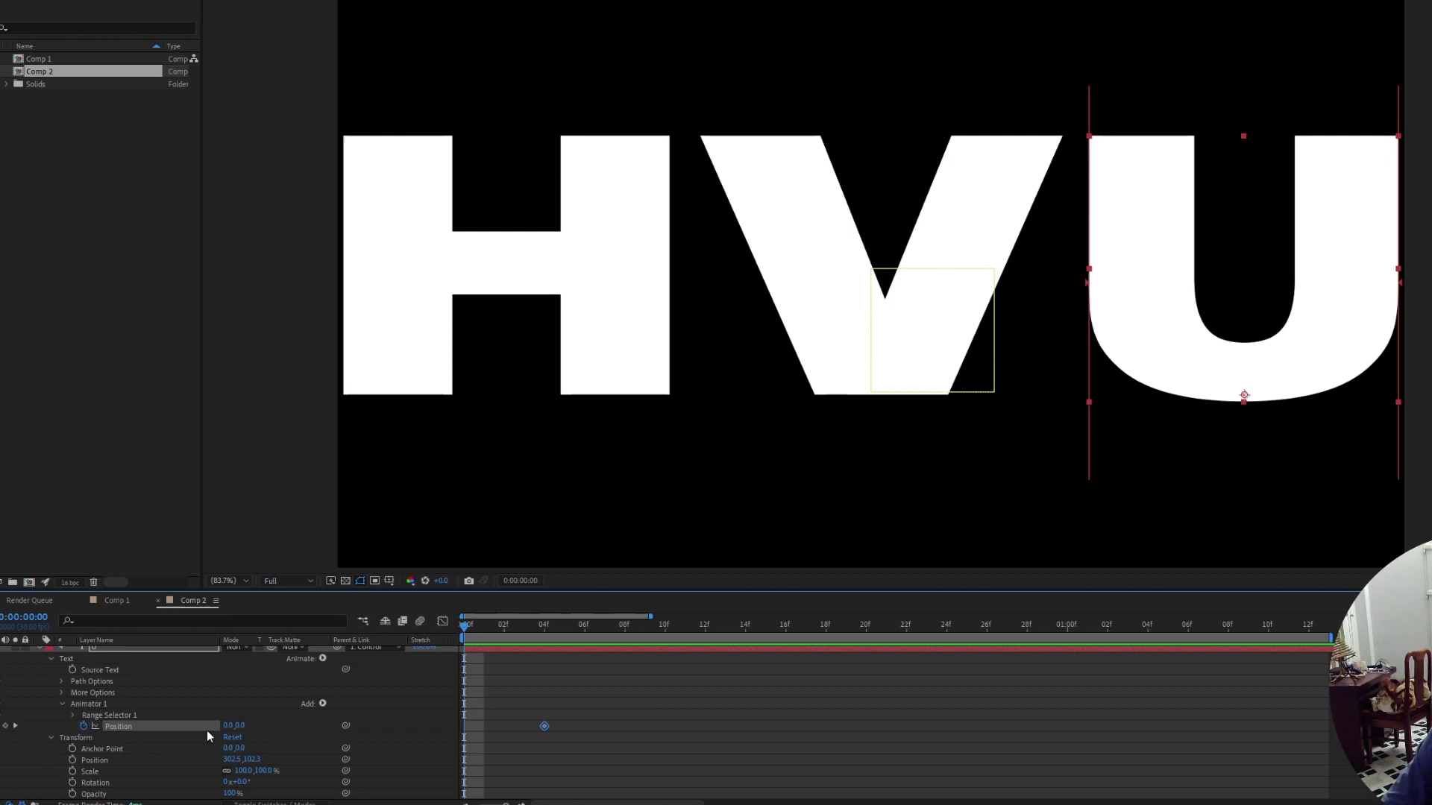
mouse_move(222, 728)
mouse_down()
mouse_move(245, 725)
mouse_move(254, 744)
mouse_move(218, 739)
mouse_up()
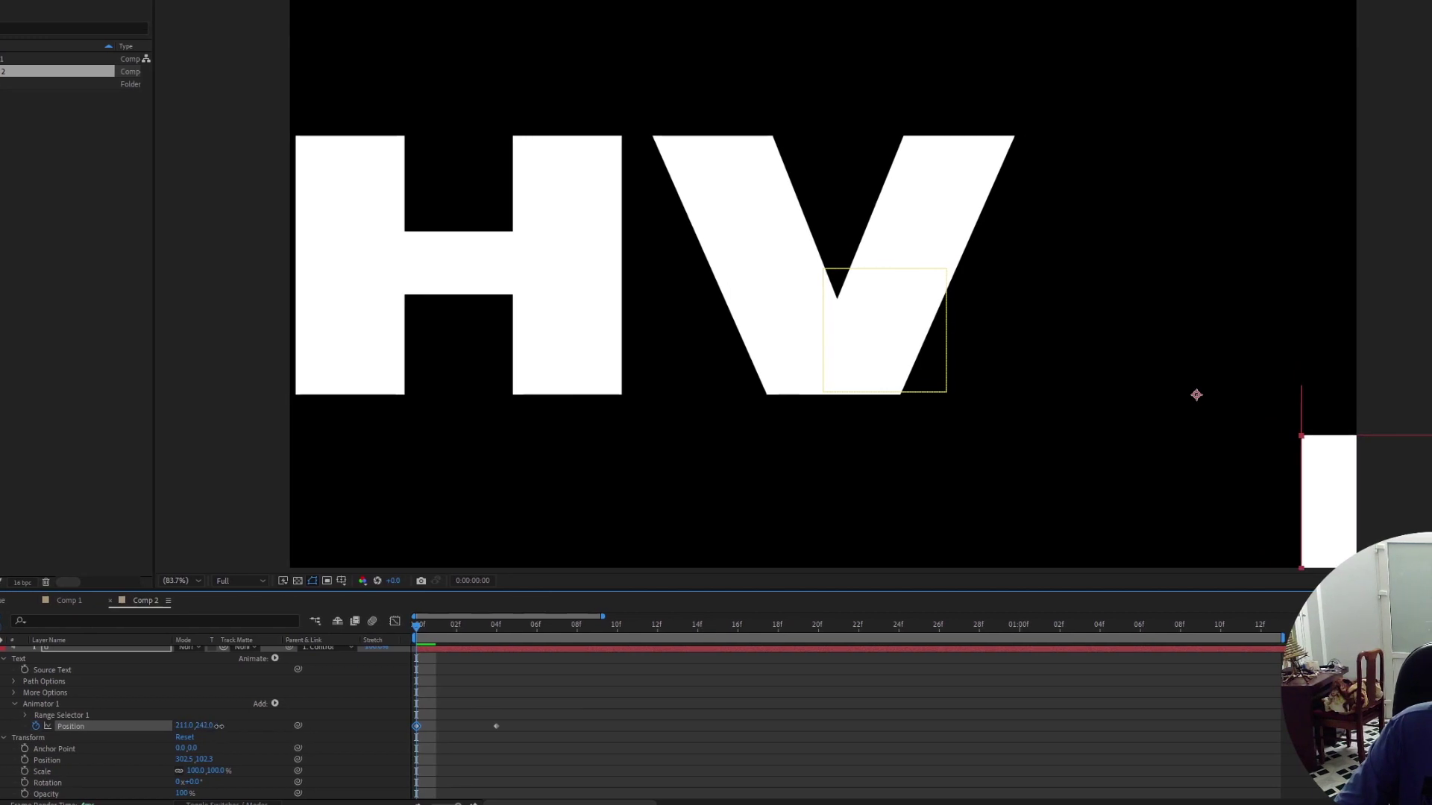
Step: Add a Position text animator to the H layer
click(44, 695)
key(ctrl+Up)
key(ctrl+Up)
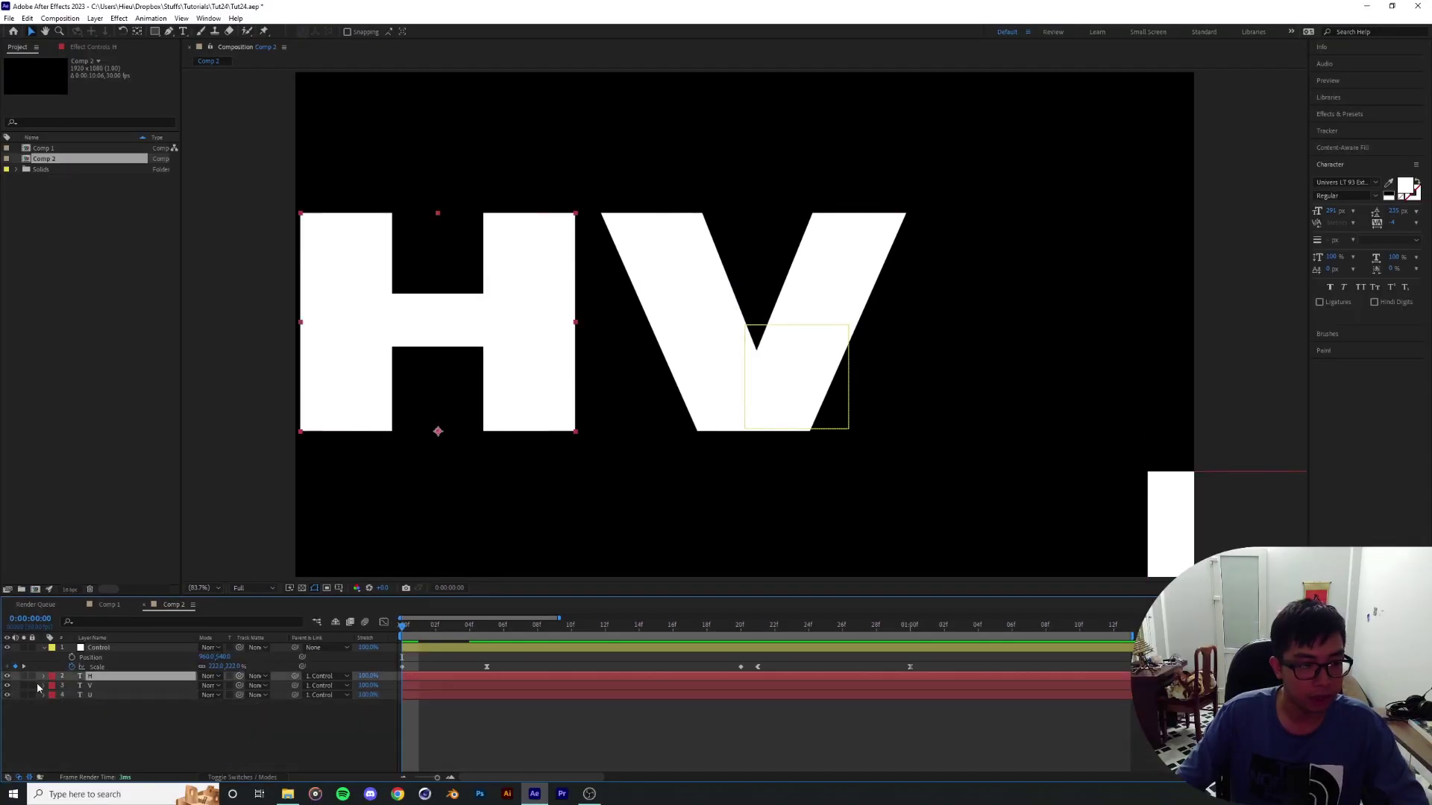
click(44, 677)
click(283, 686)
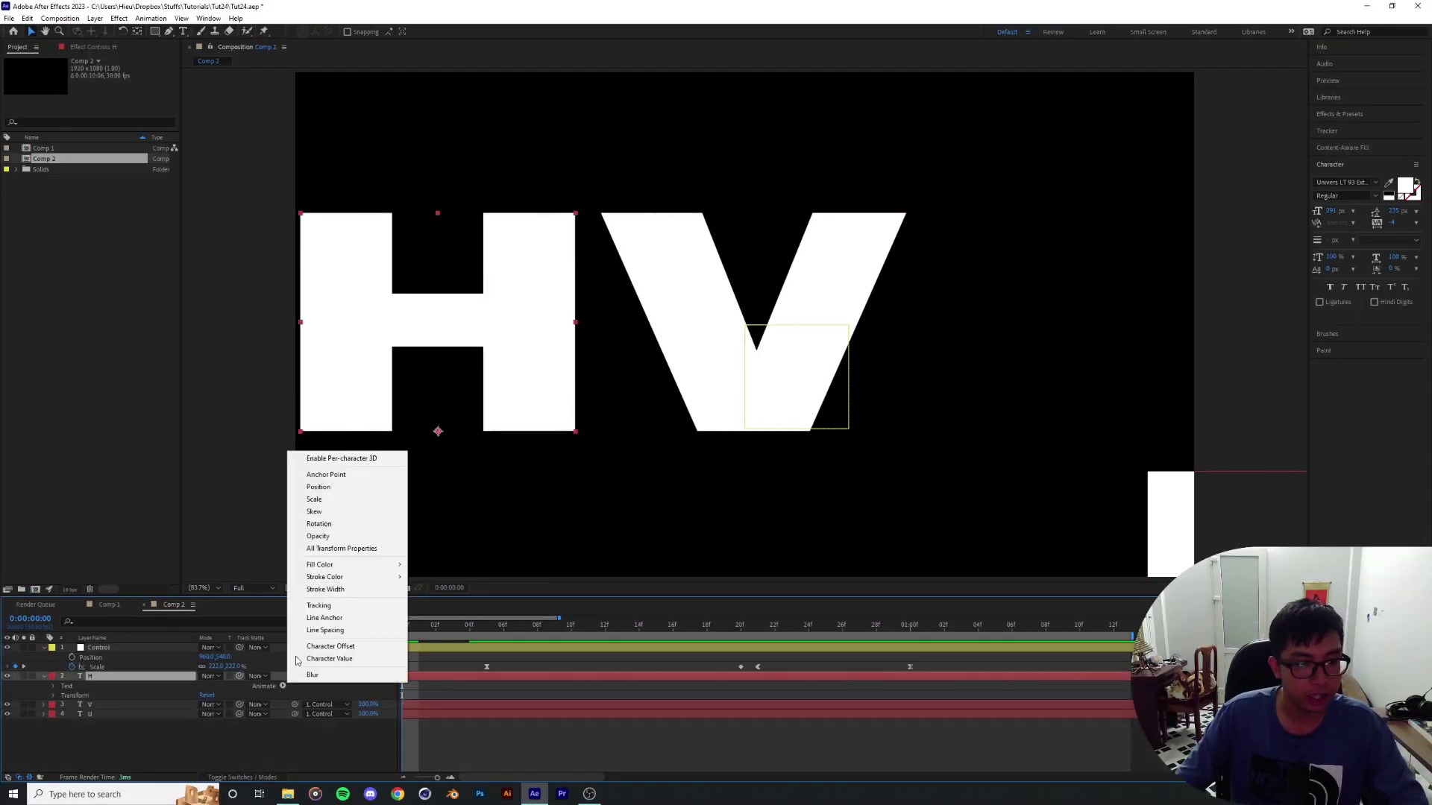
click(322, 491)
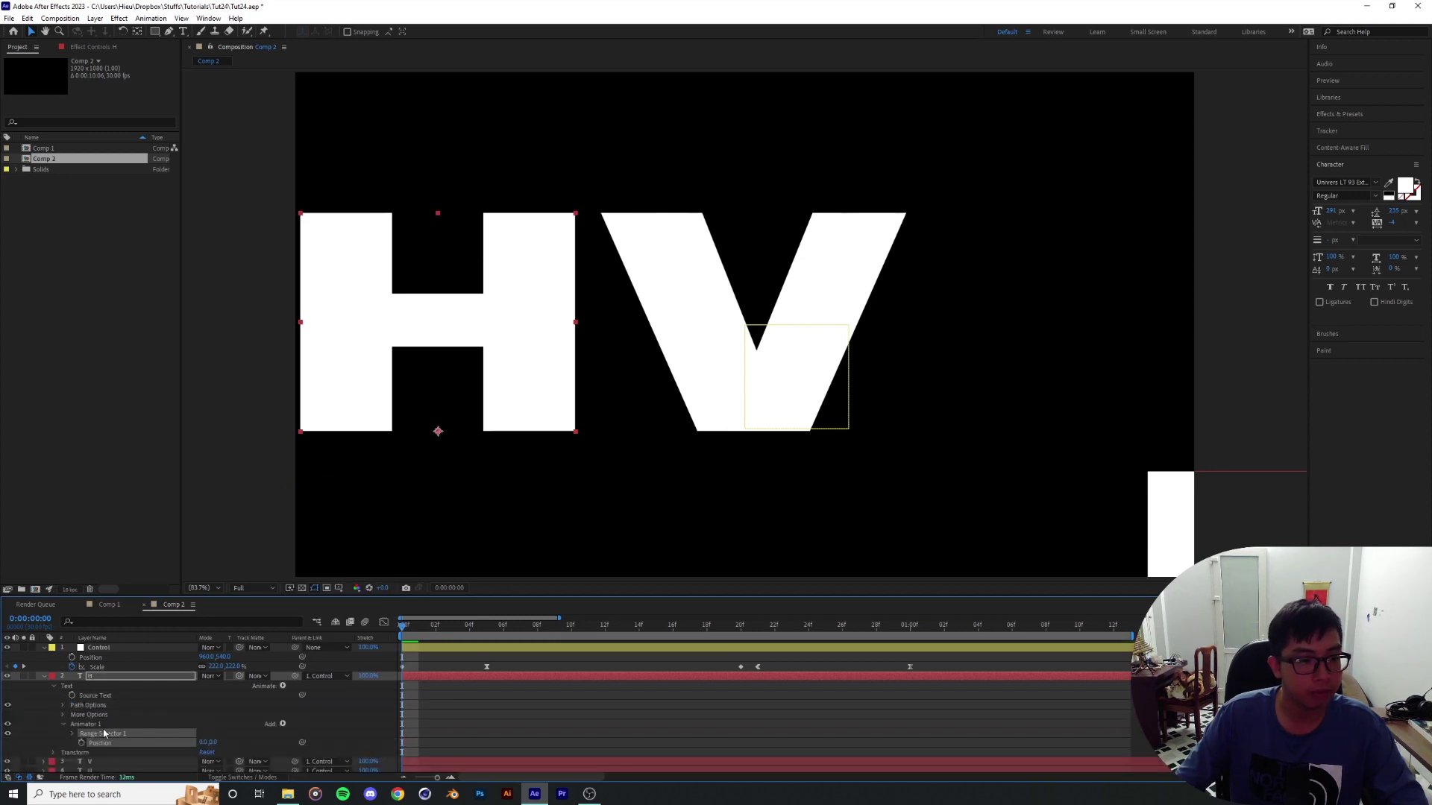
Step: Keyframe H's animator Position at -243, -137 on frame 0, landing in place at 4f
click(104, 733)
click(82, 743)
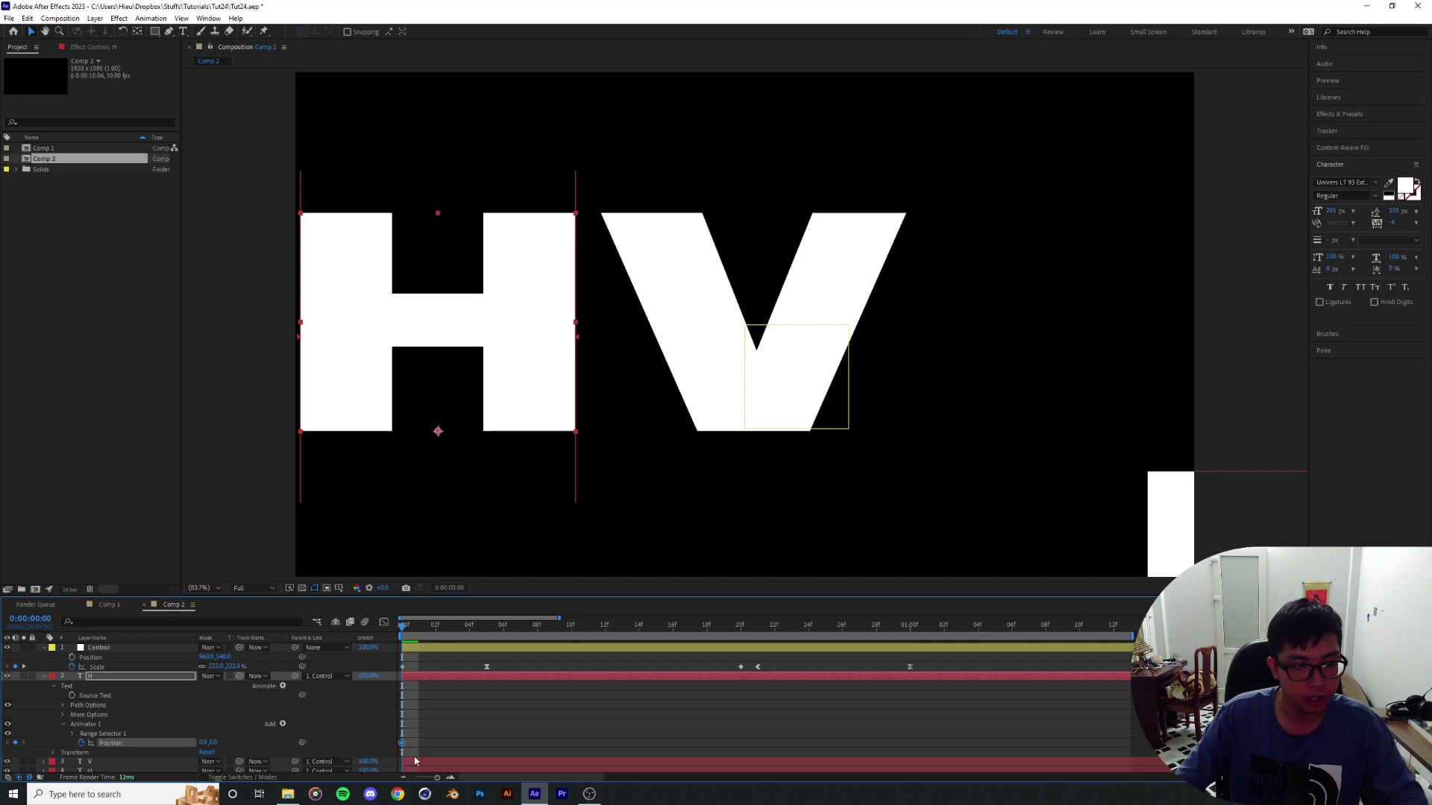
key(space)
drag(453, 743, 469, 744)
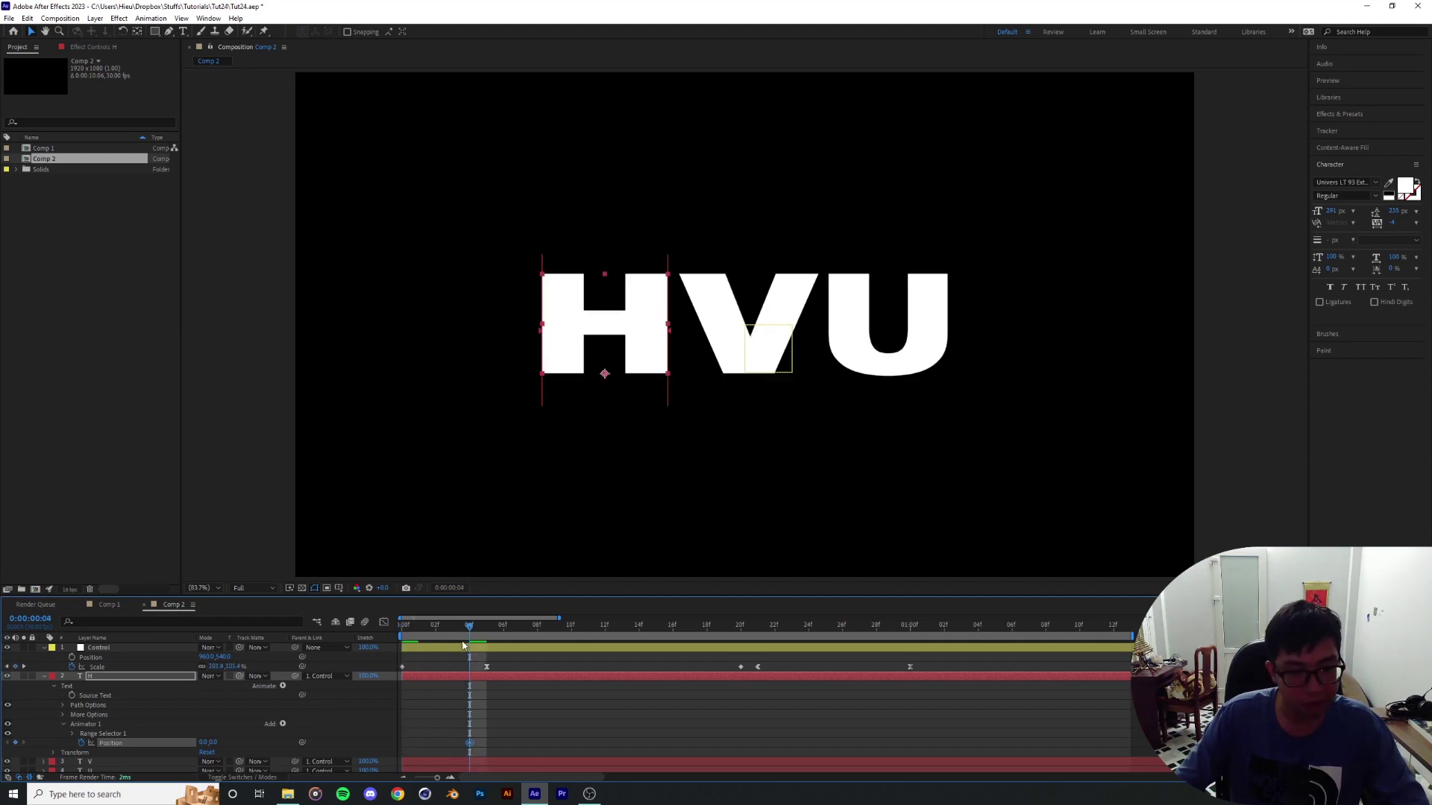
drag(469, 625, 344, 641)
drag(204, 742, 71, 746)
drag(214, 743, 145, 745)
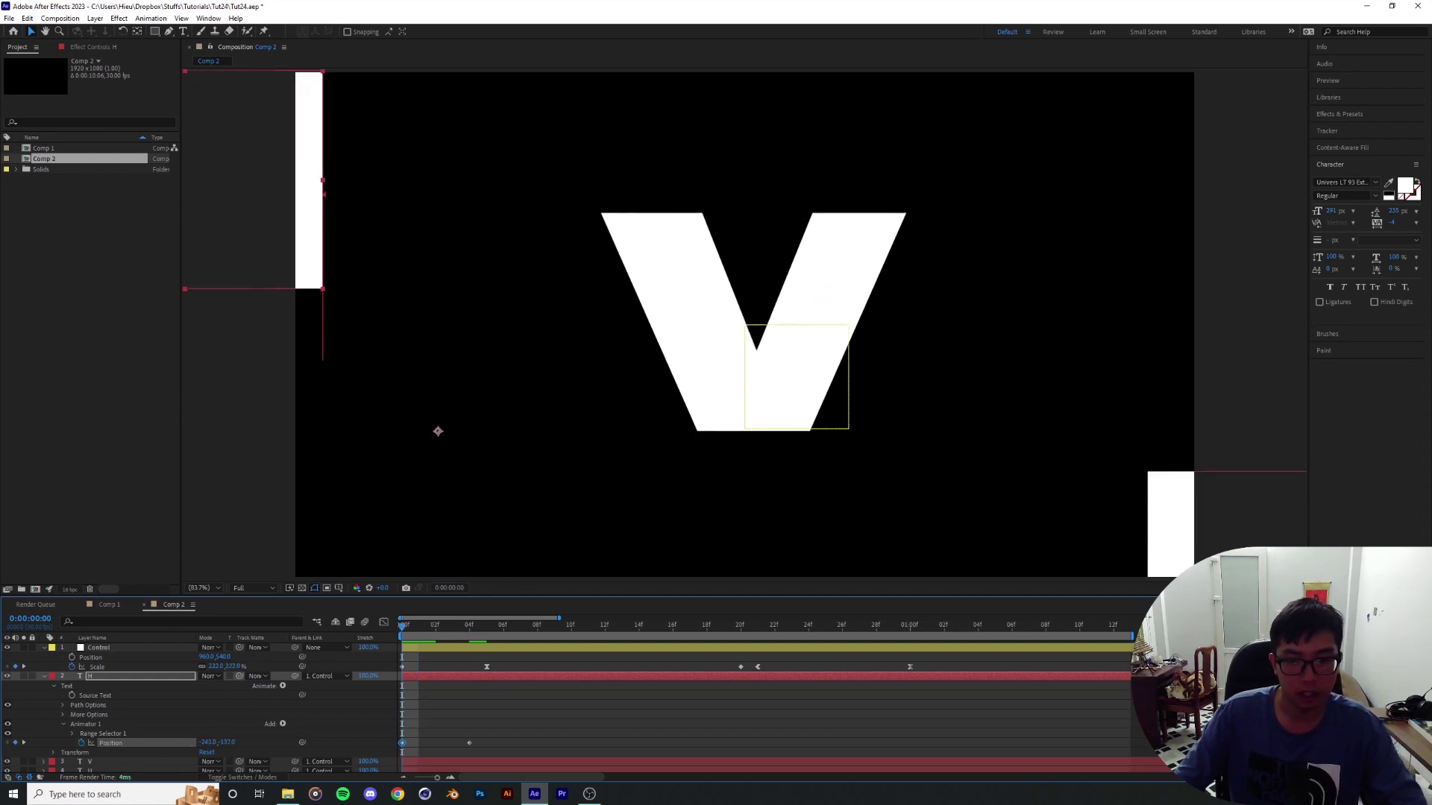
key(u)
key(u)
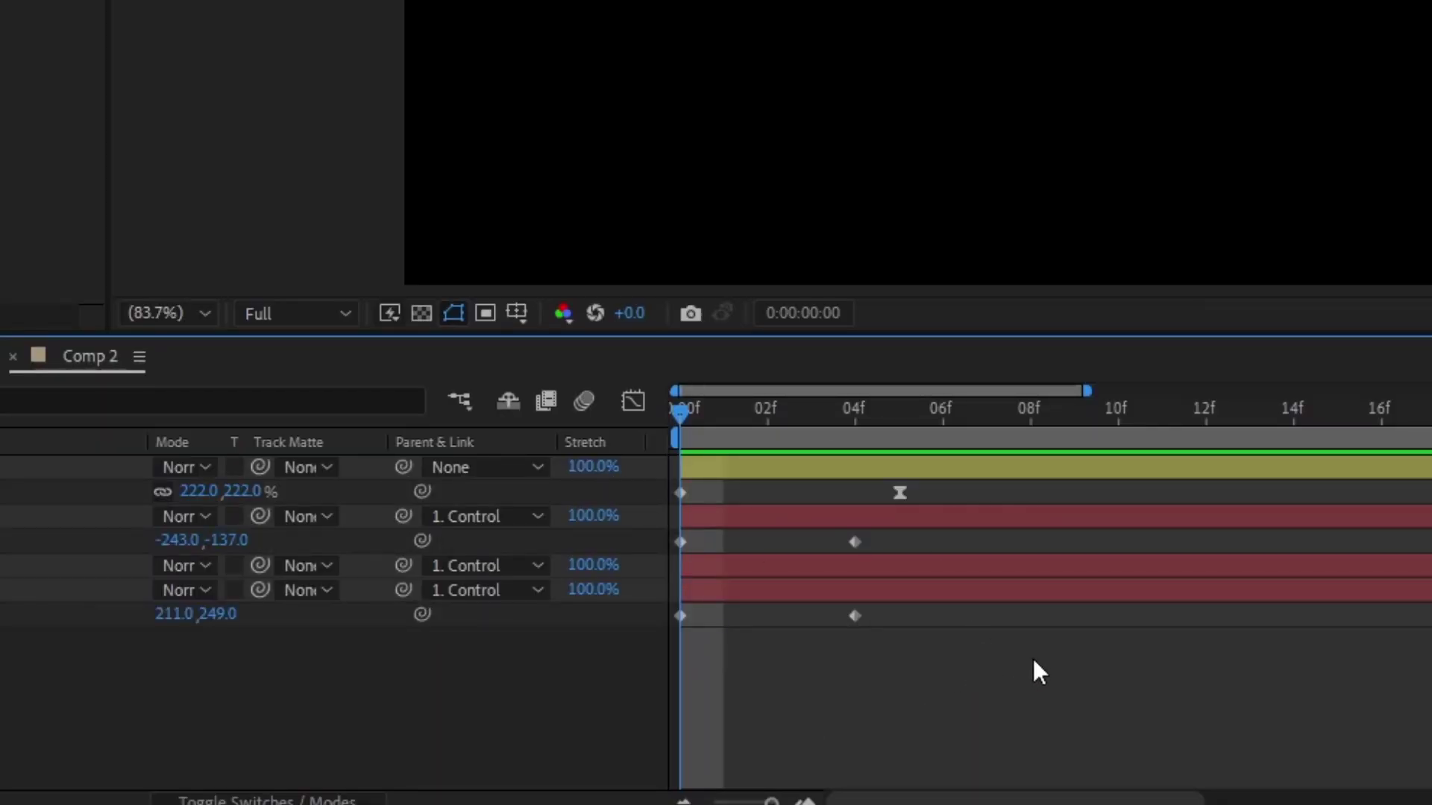
Step: Easy-ease the four Position keyframes and set the 04f incoming influence to 100%
drag(1023, 656, 725, 655)
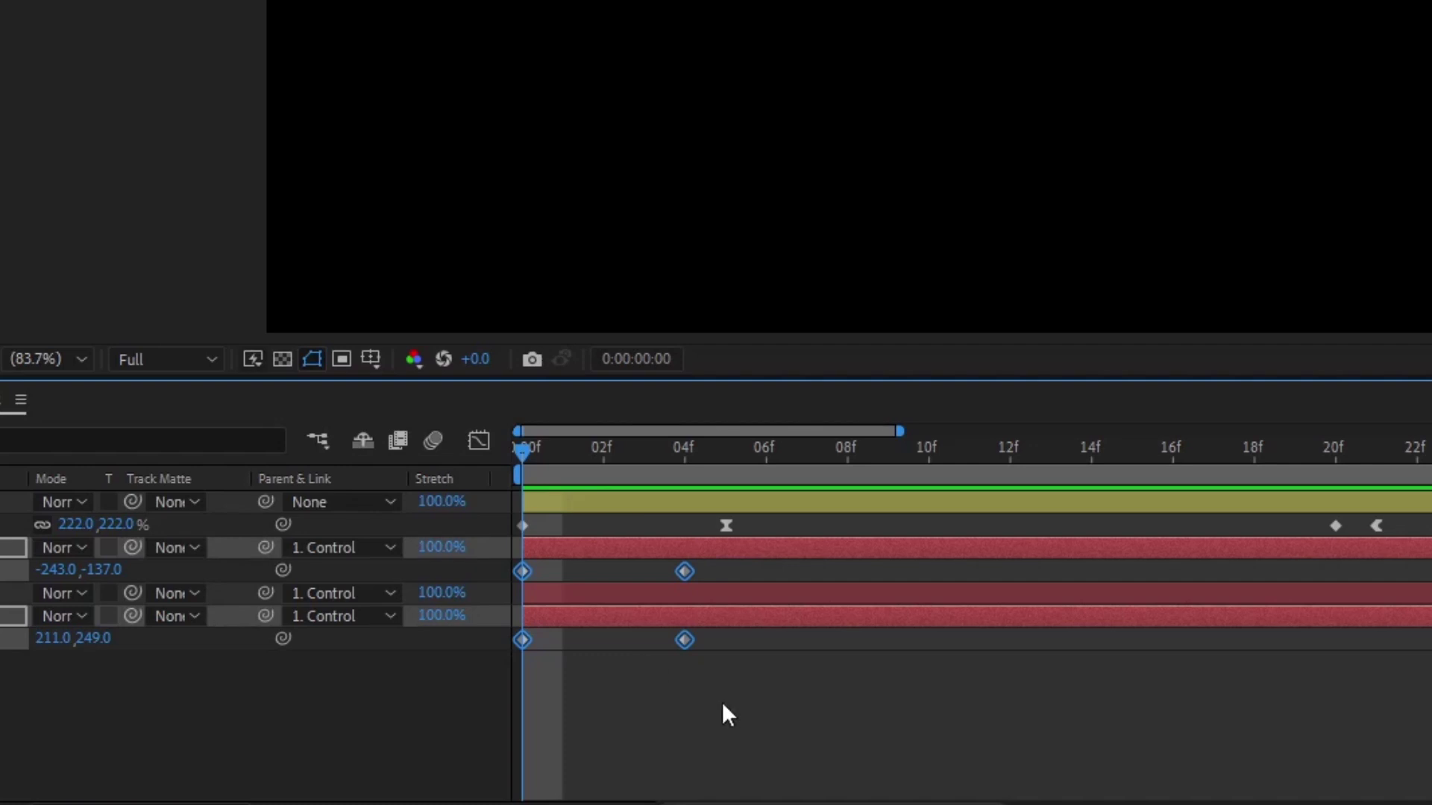
key(F9)
key(shift+F3)
drag(745, 731, 627, 747)
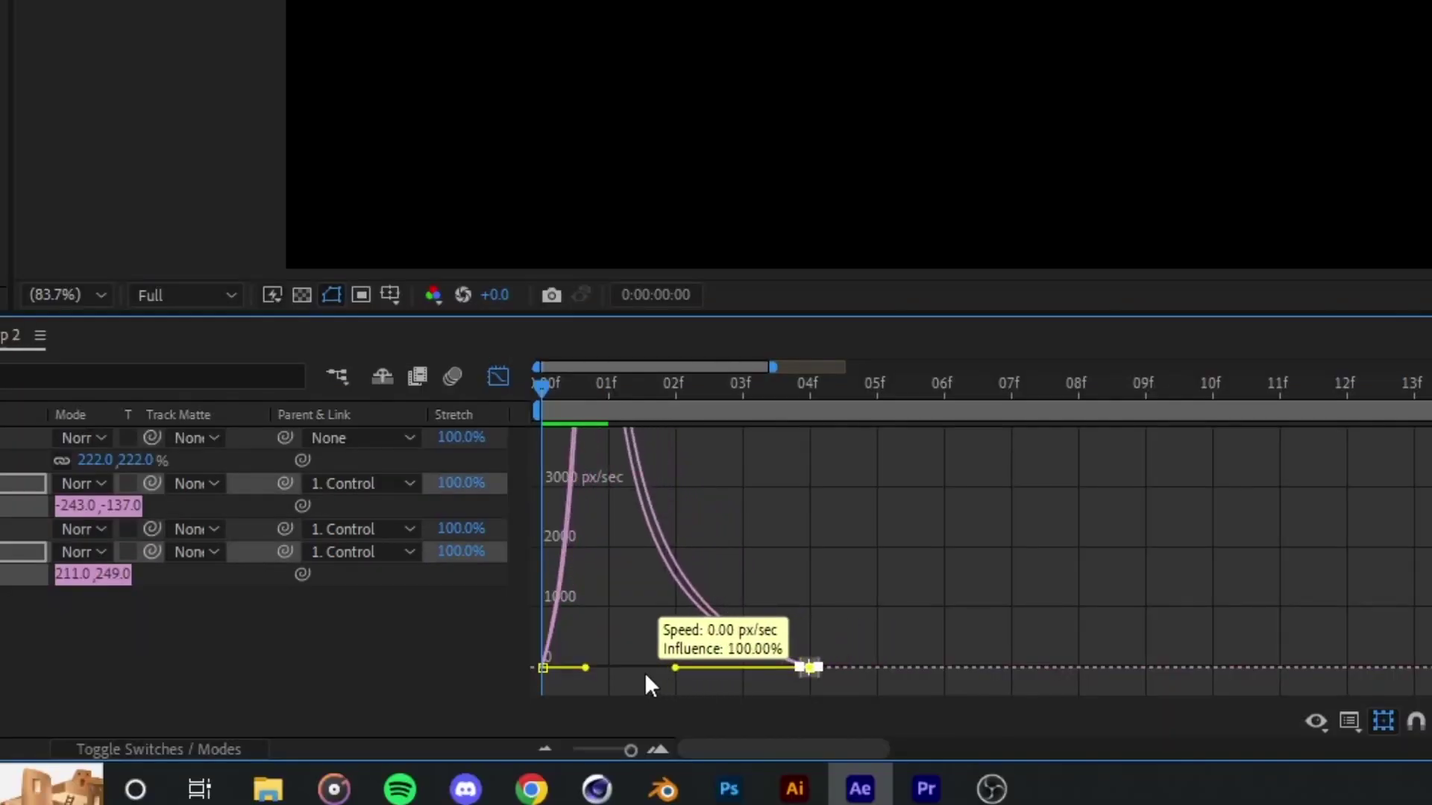
drag(646, 676, 645, 676)
key(space)
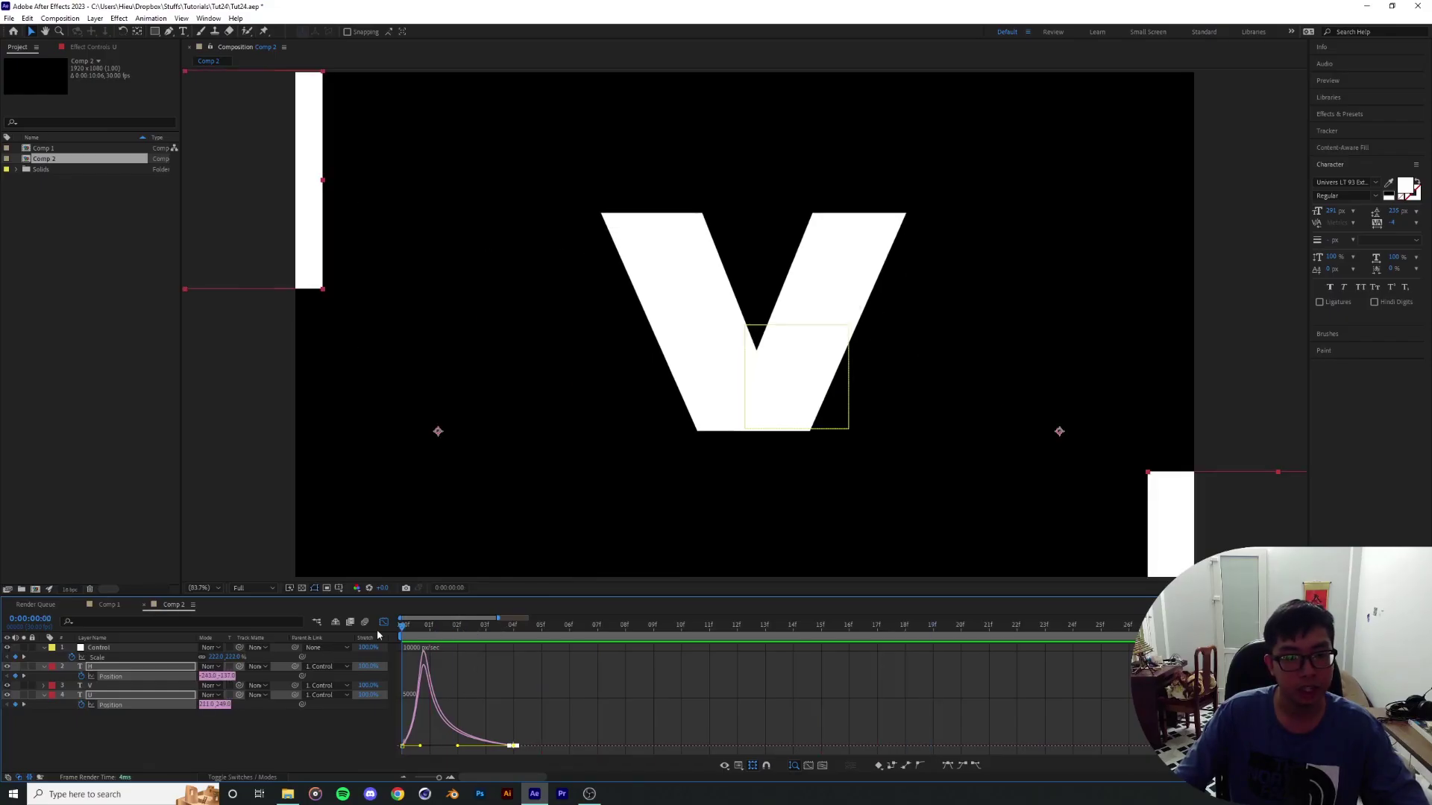
key(space)
Step: Shorten the frame 0 influence for a sharper start and preview the title animation
click(433, 632)
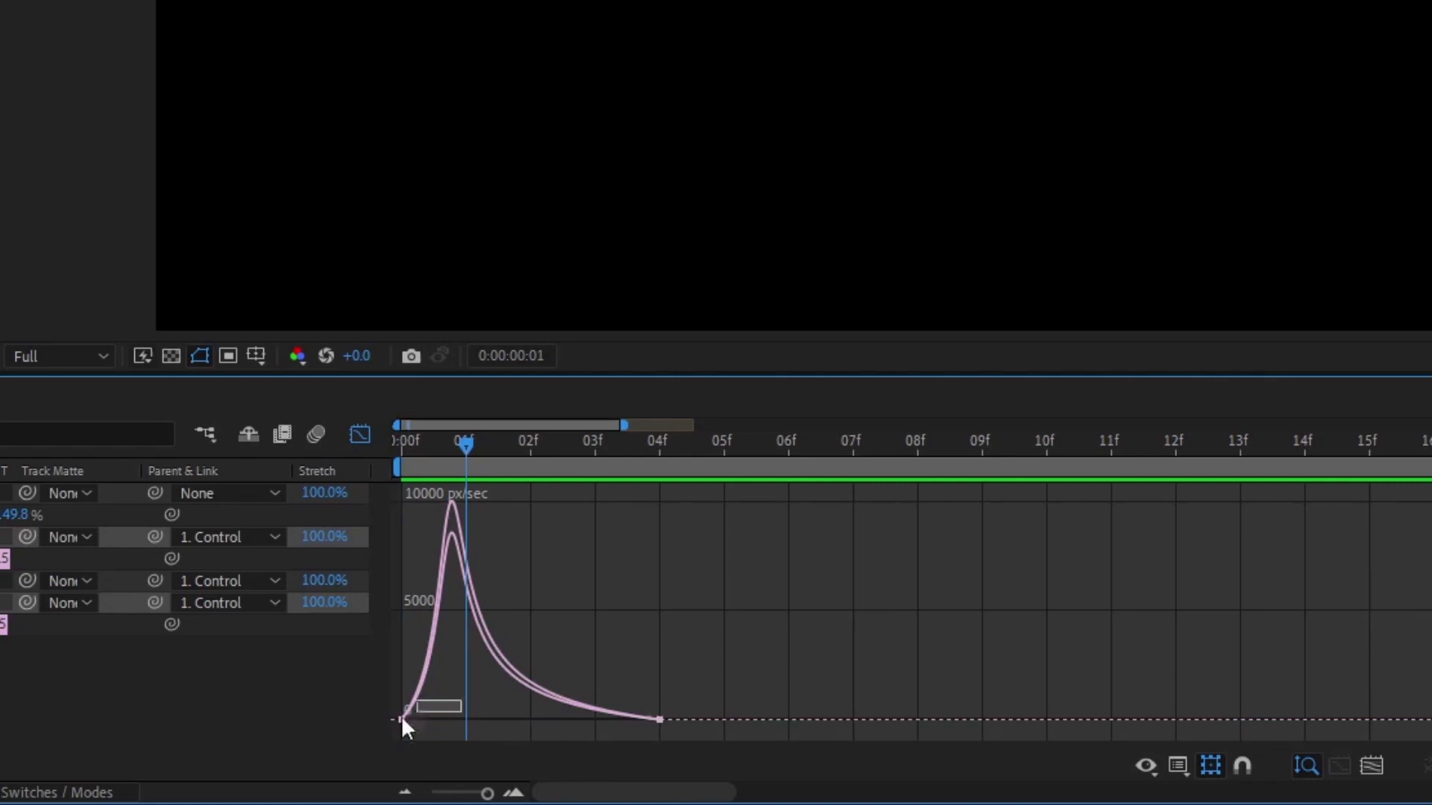
click(404, 746)
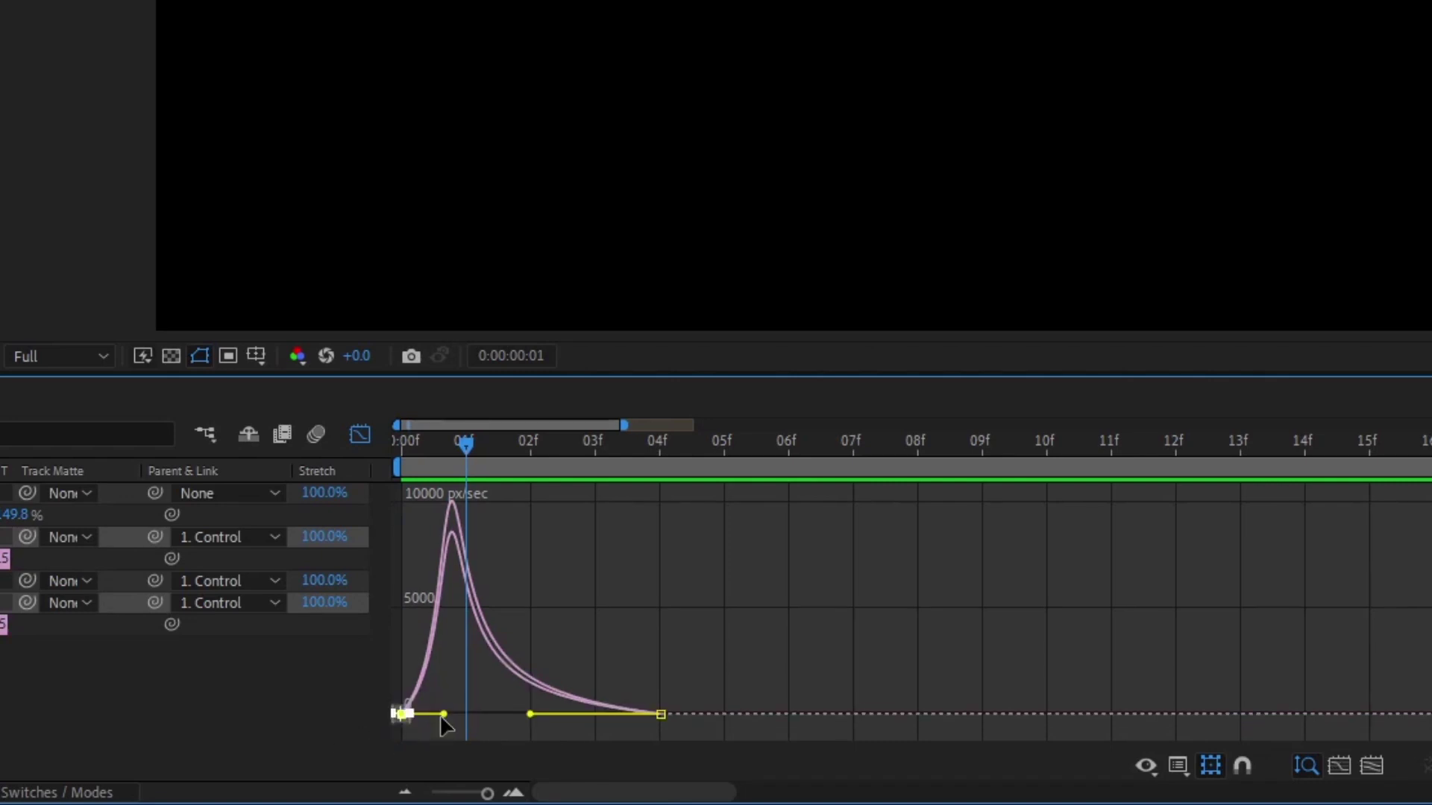
drag(441, 718, 410, 716)
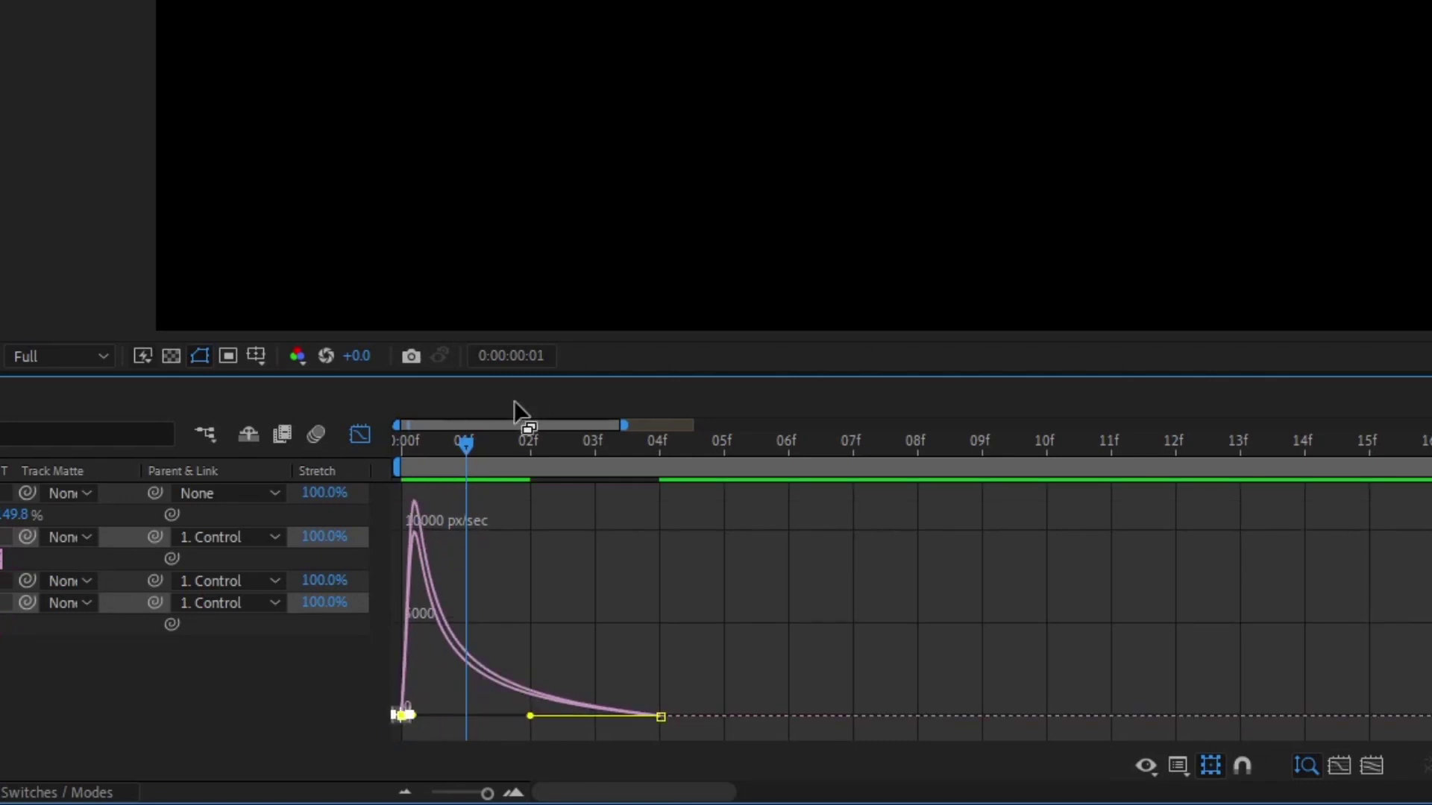
key(space)
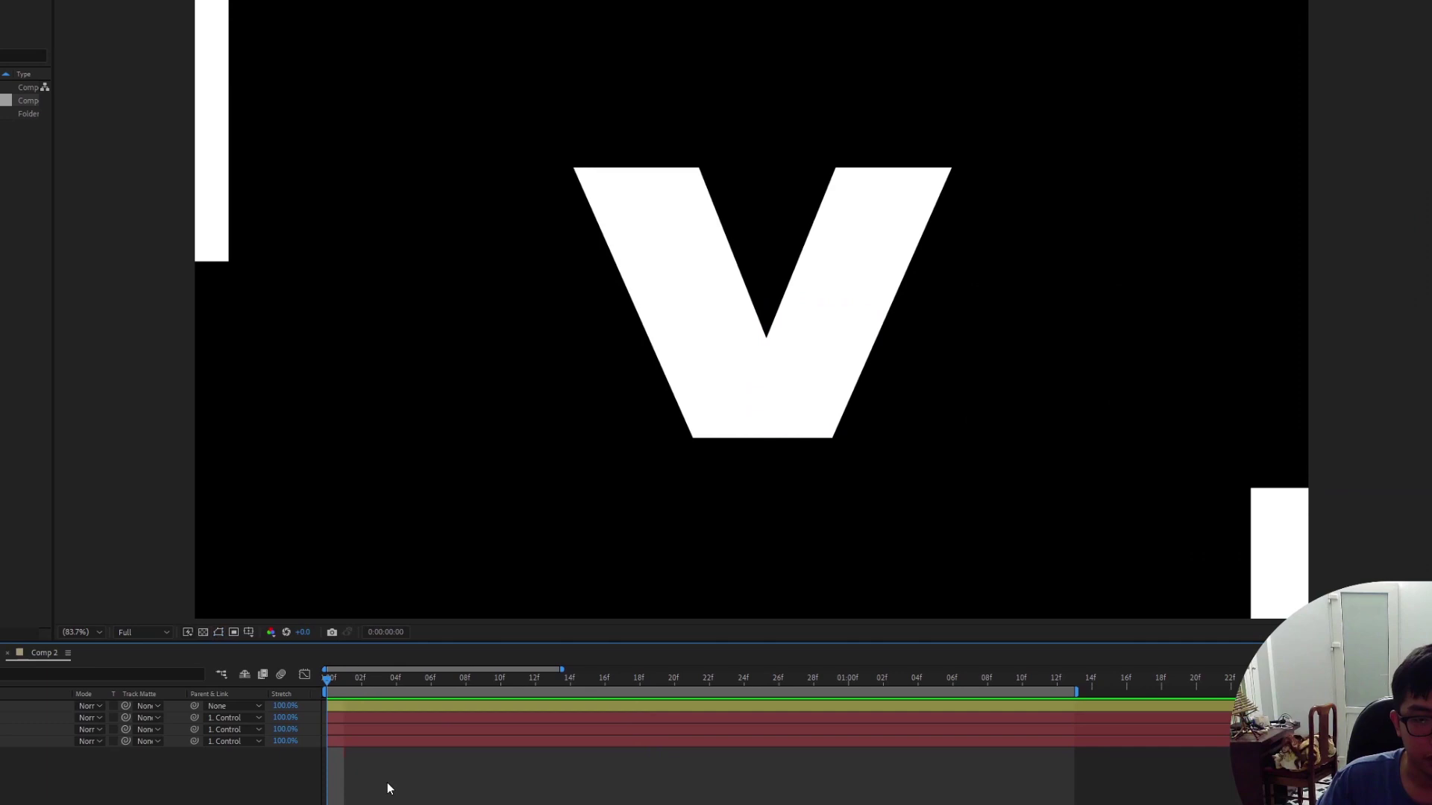
key(space)
key(space)
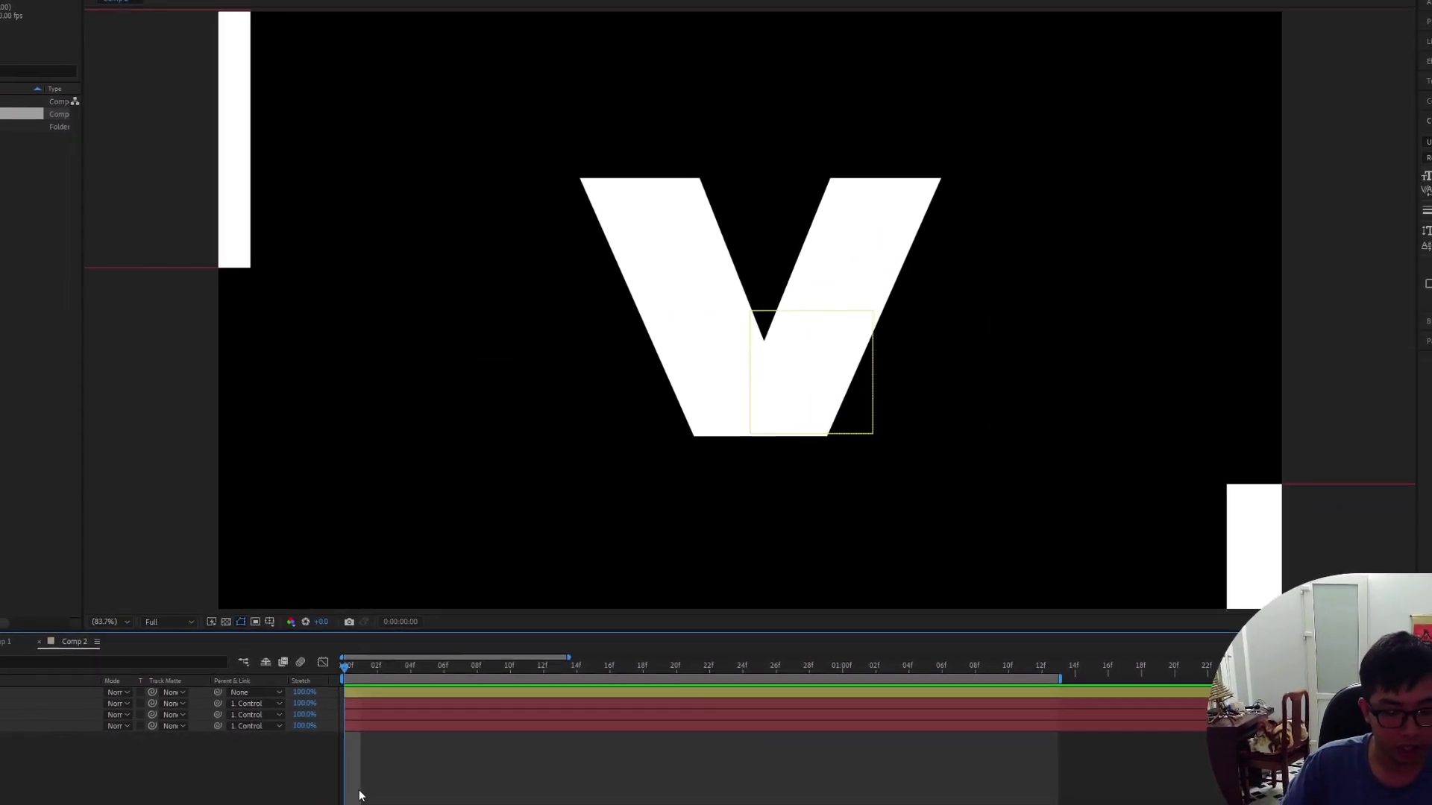
scroll(1117, 404, down, 2)
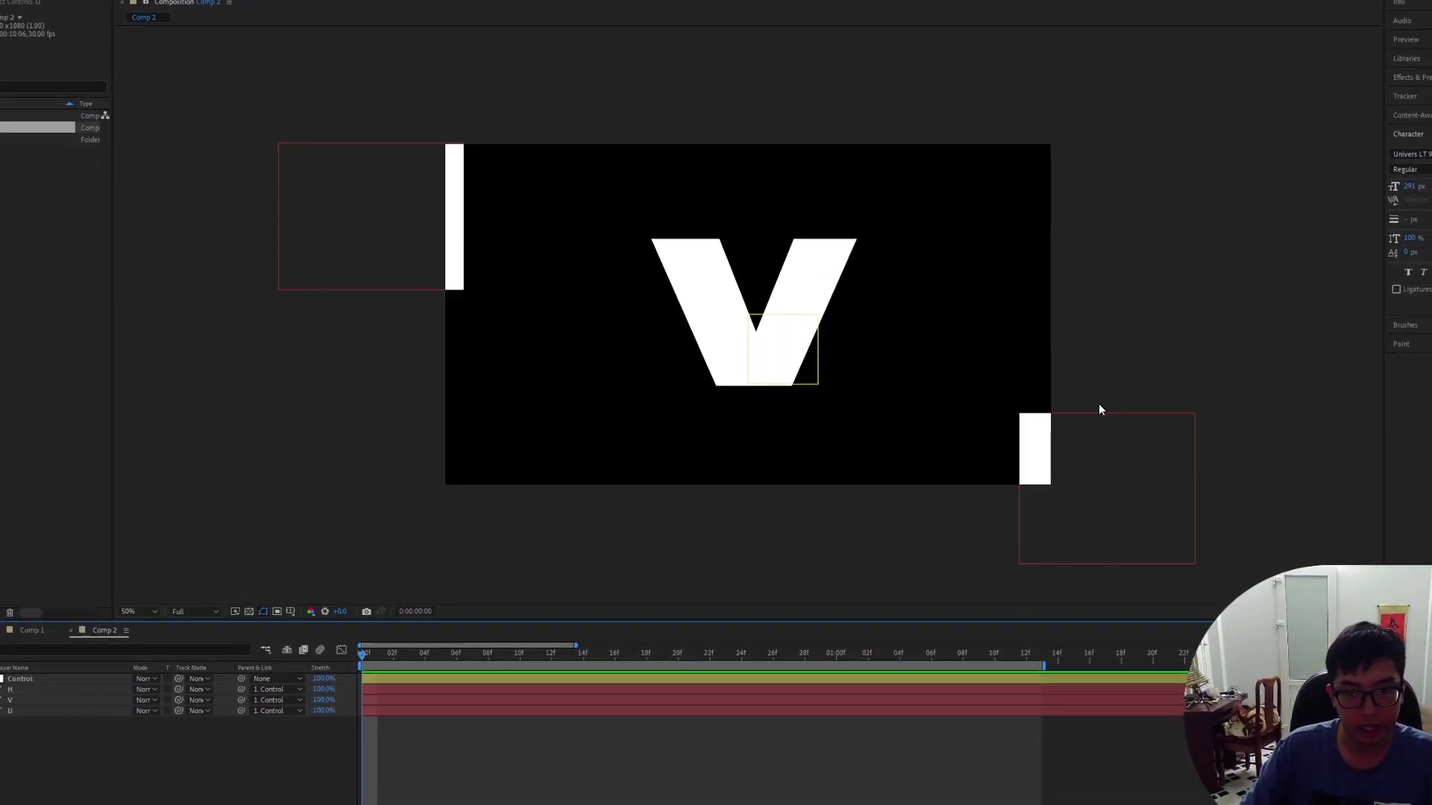
key(space)
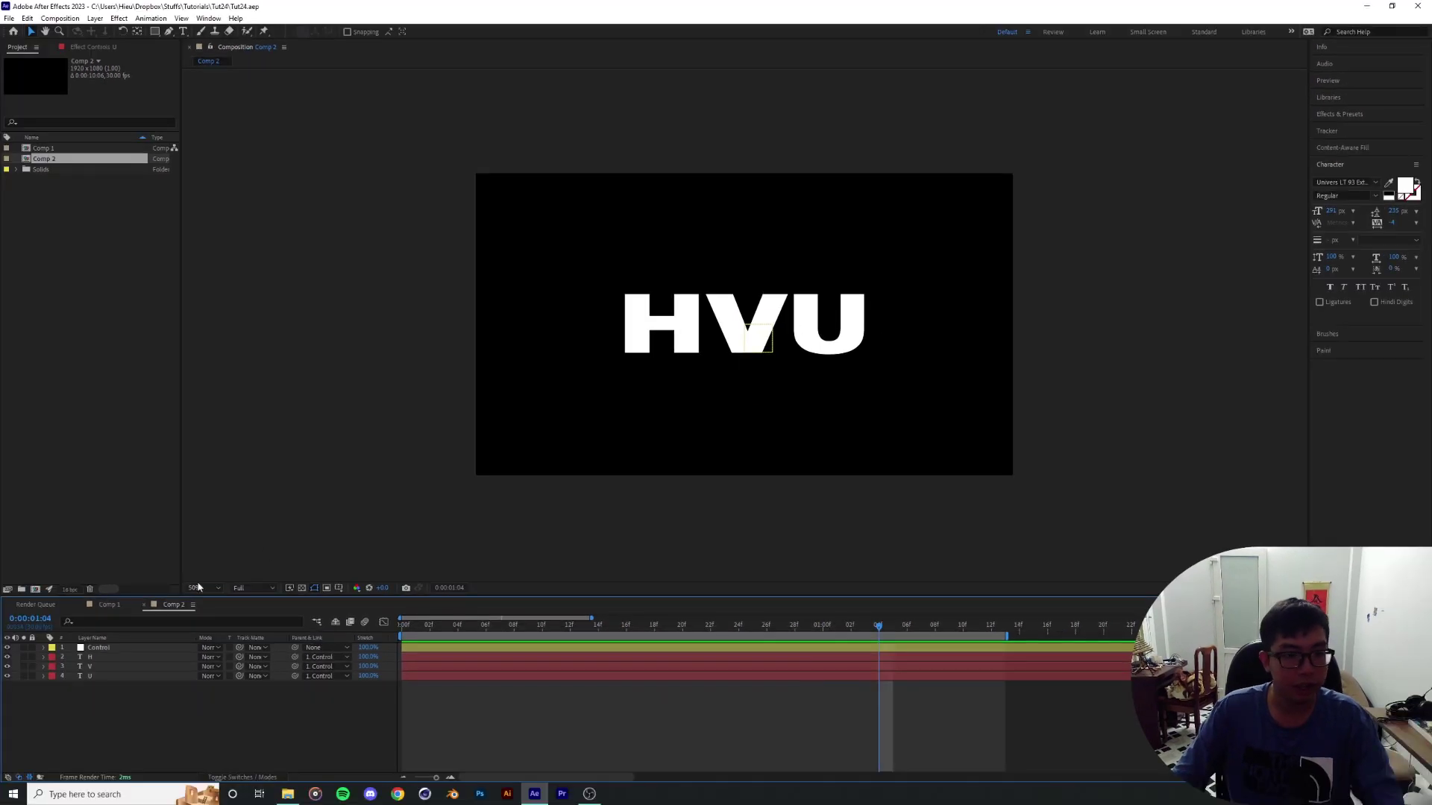
Step: Set the viewer magnification to Fit up to 100% and step to frame 0:00:00:21
click(197, 588)
click(210, 404)
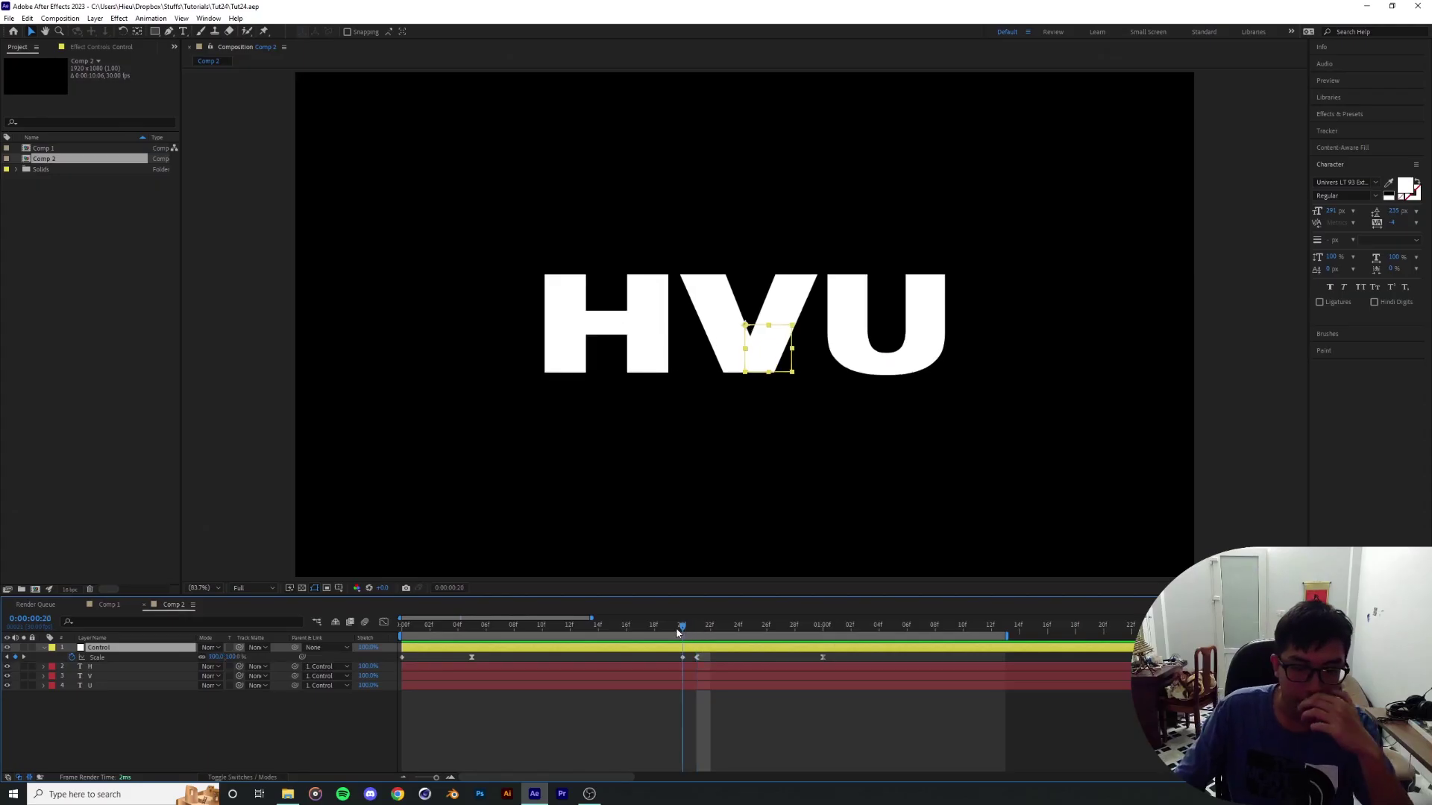
key(Page_Down)
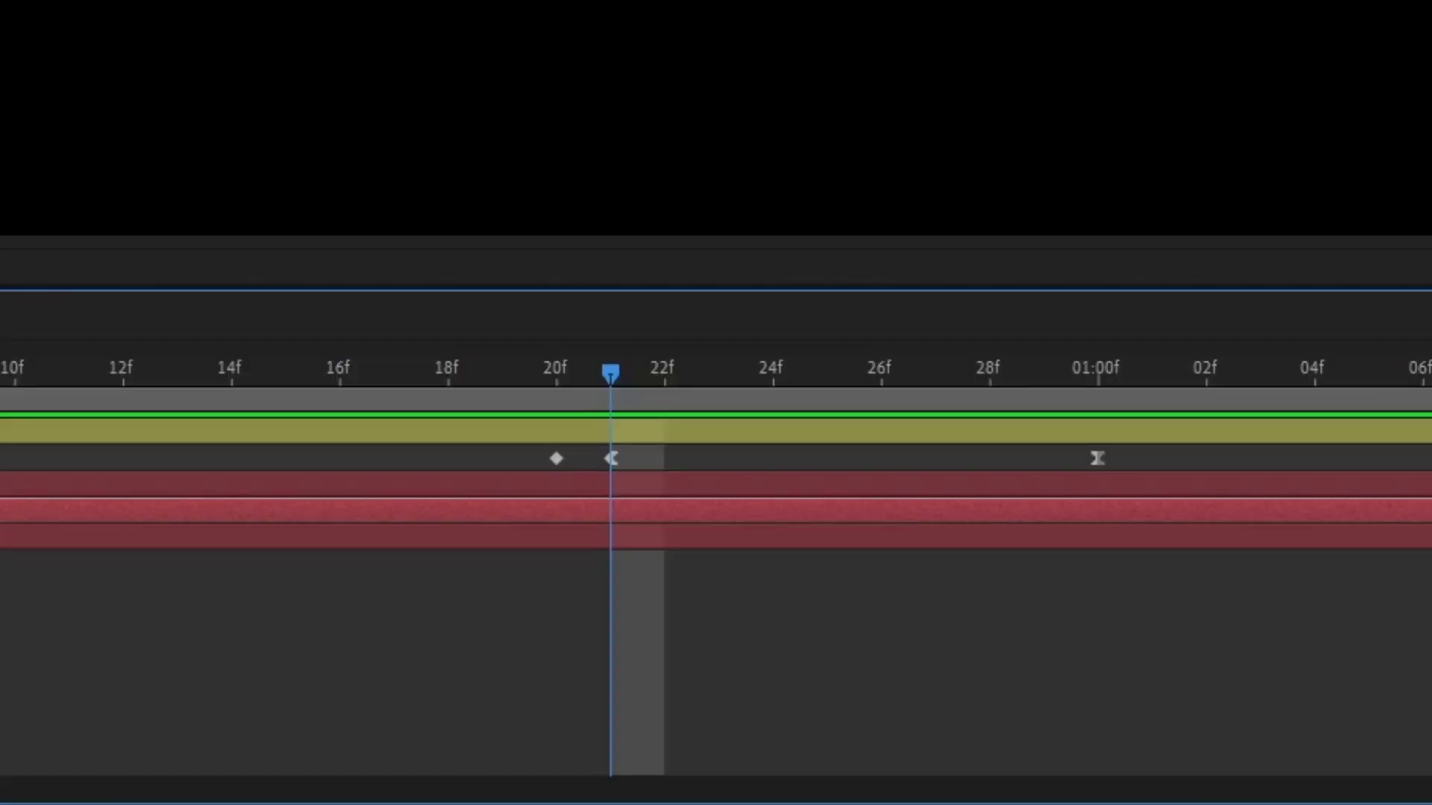
Step: Split the V layer at frames 21, 24, 27 and 1:00
key(ctrl+shift+d)
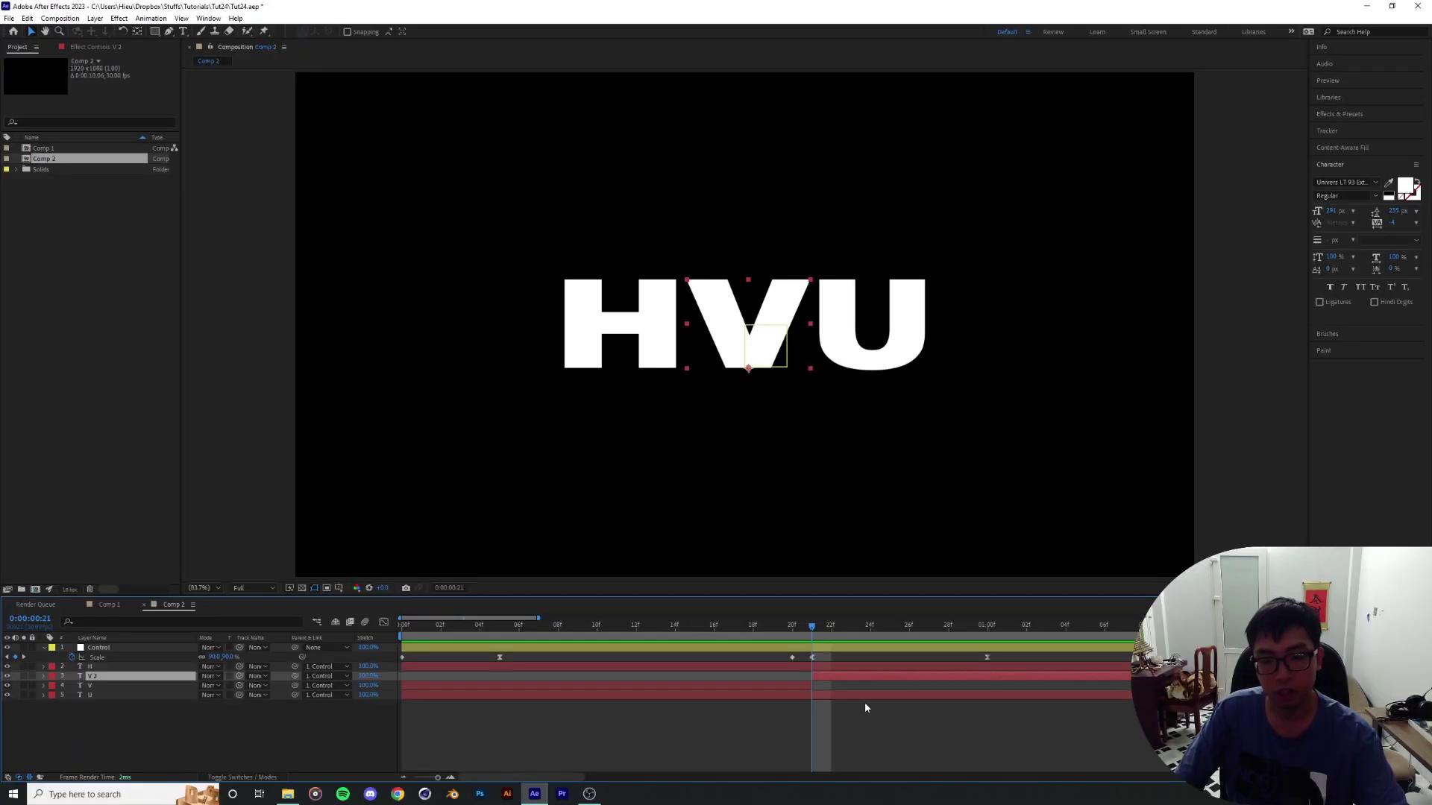
key(Page_Down)
key(Page_Down)
key(Page_Down)
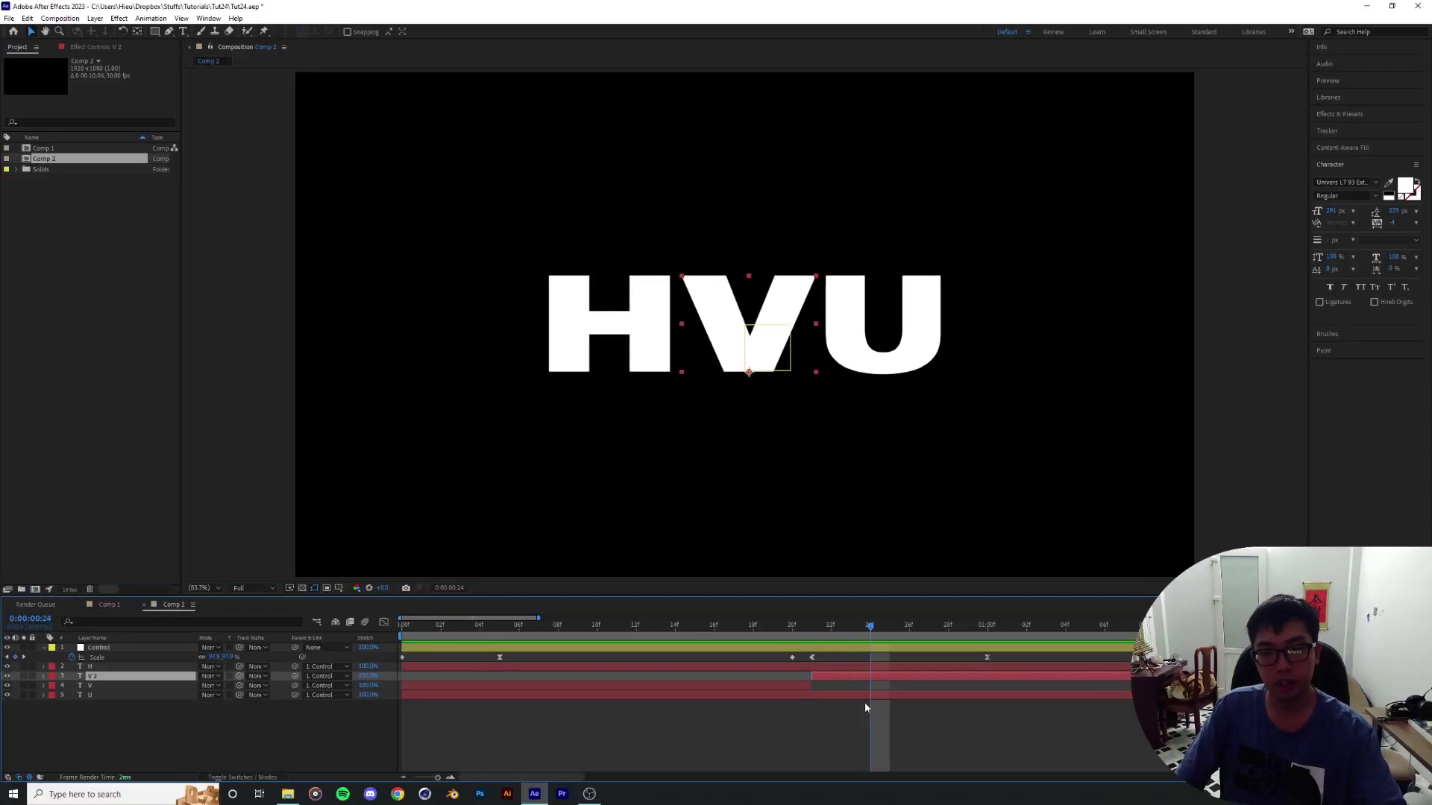
key(ctrl+shift+d)
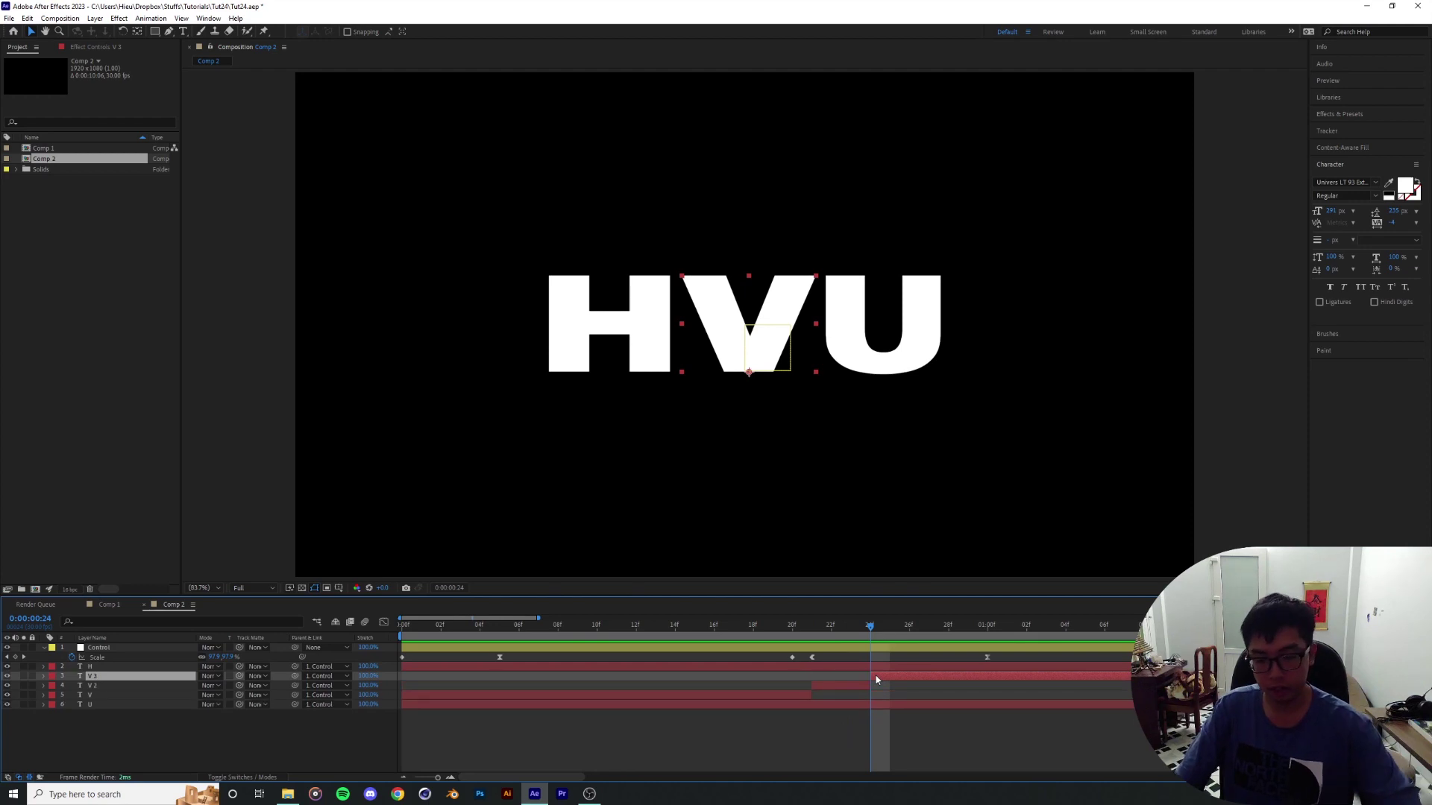
key(Page_Down)
key(Page_Down)
key(Page_Down)
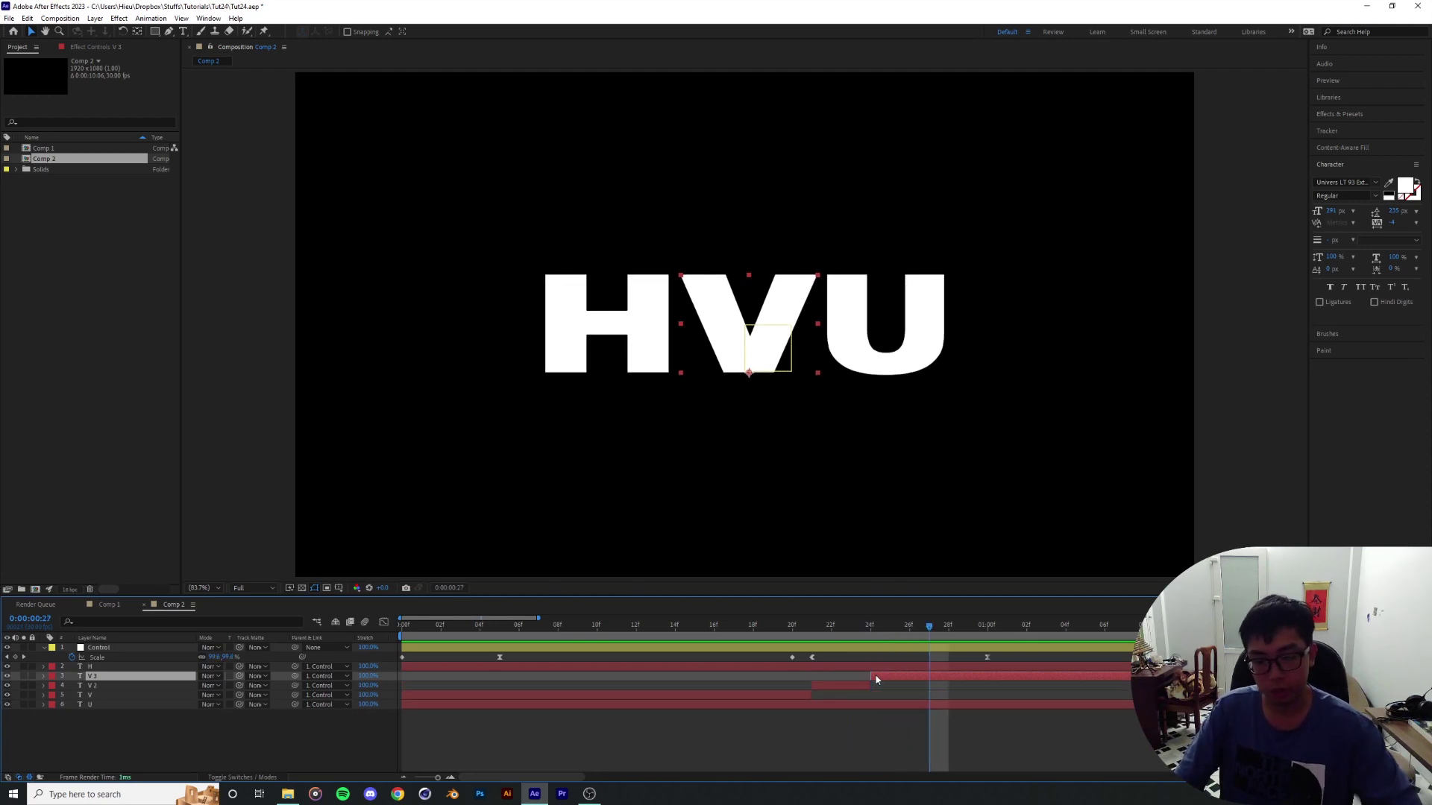
key(ctrl+shift+d)
key(Page_Down)
key(Page_Down)
key(Page_Down)
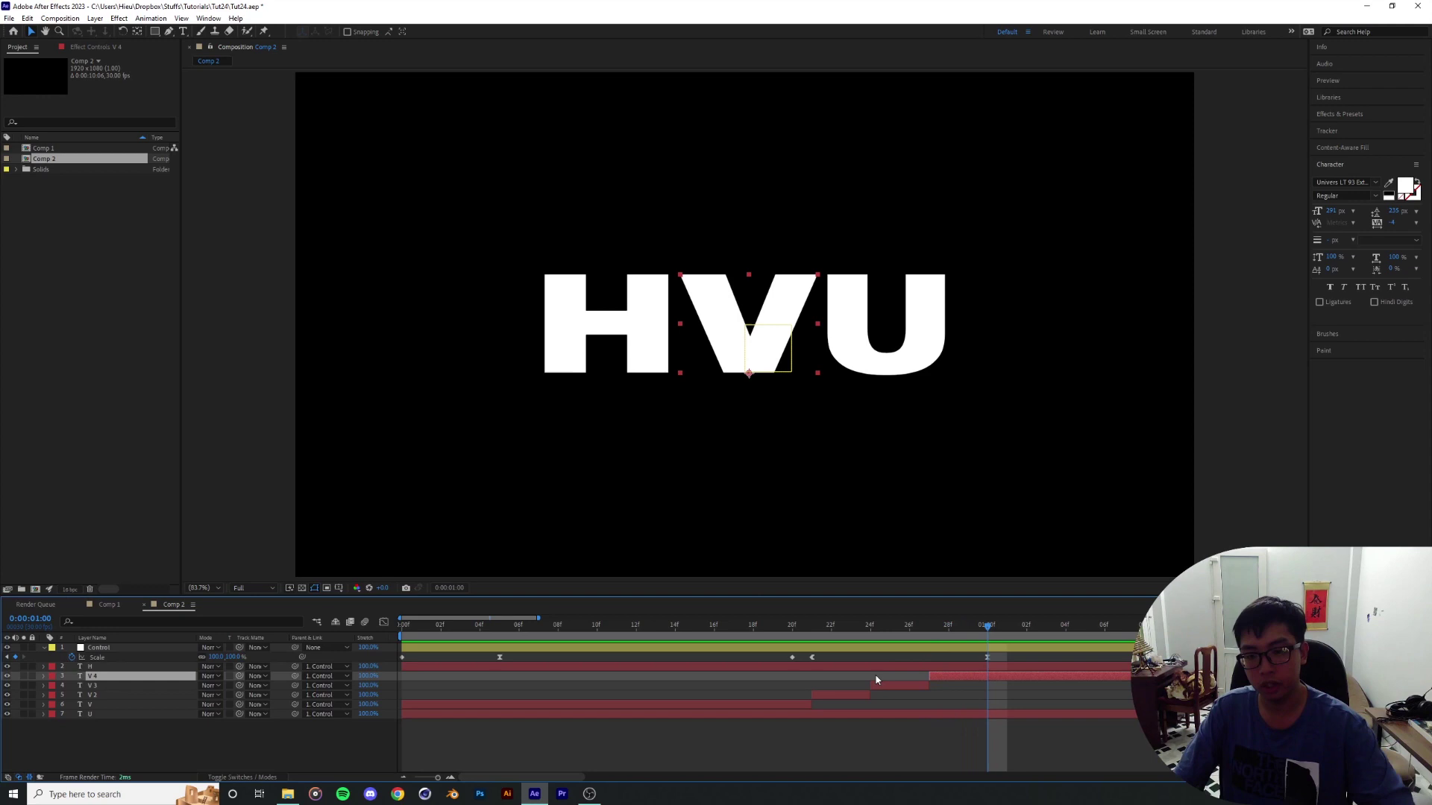
key(ctrl+shift+d)
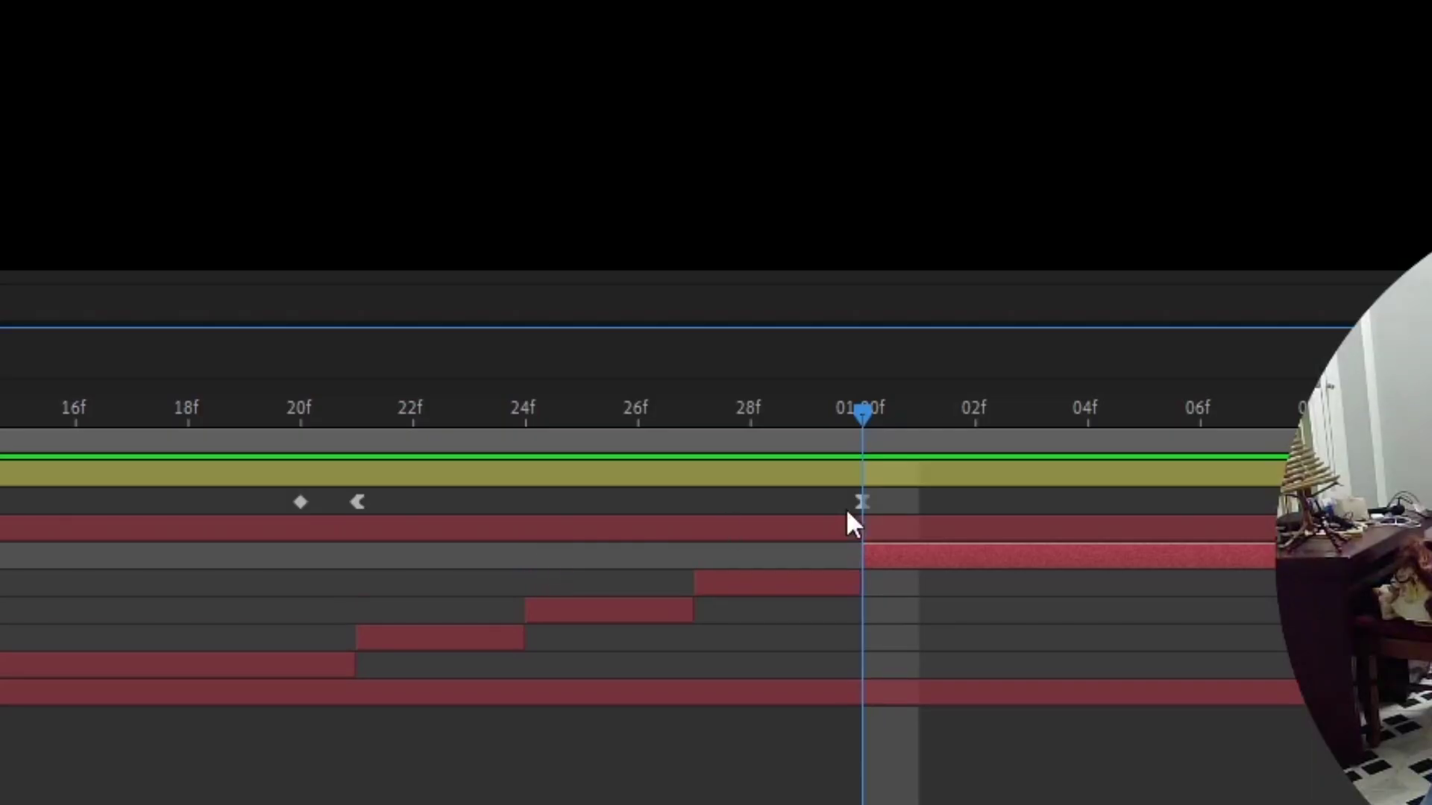
Step: Move the V 2, V 3 and V 4 pieces above the H layer
click(859, 503)
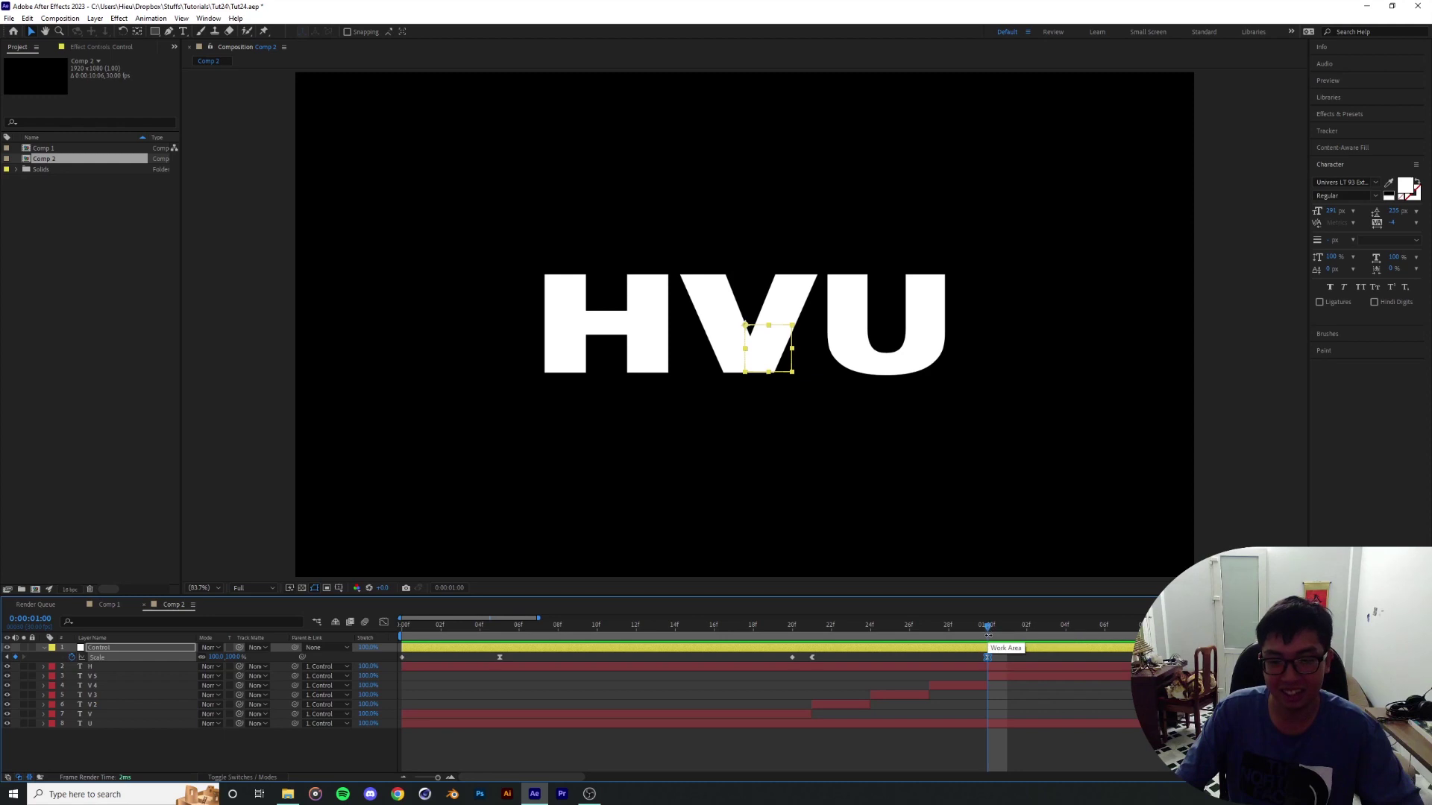
key(Page_Up)
key(Page_Up)
key(Page_Up)
key(Page_Up)
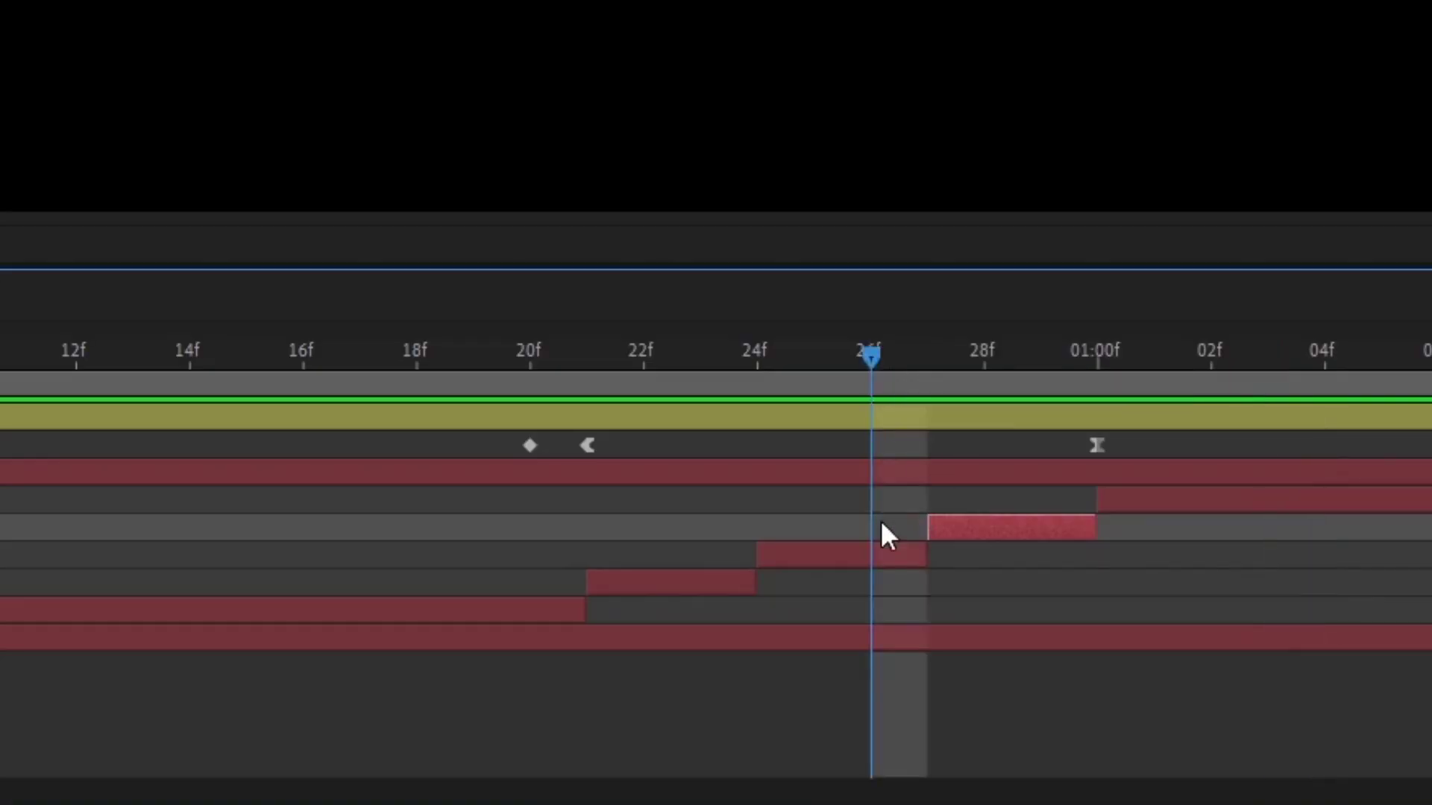
shift+click(639, 587)
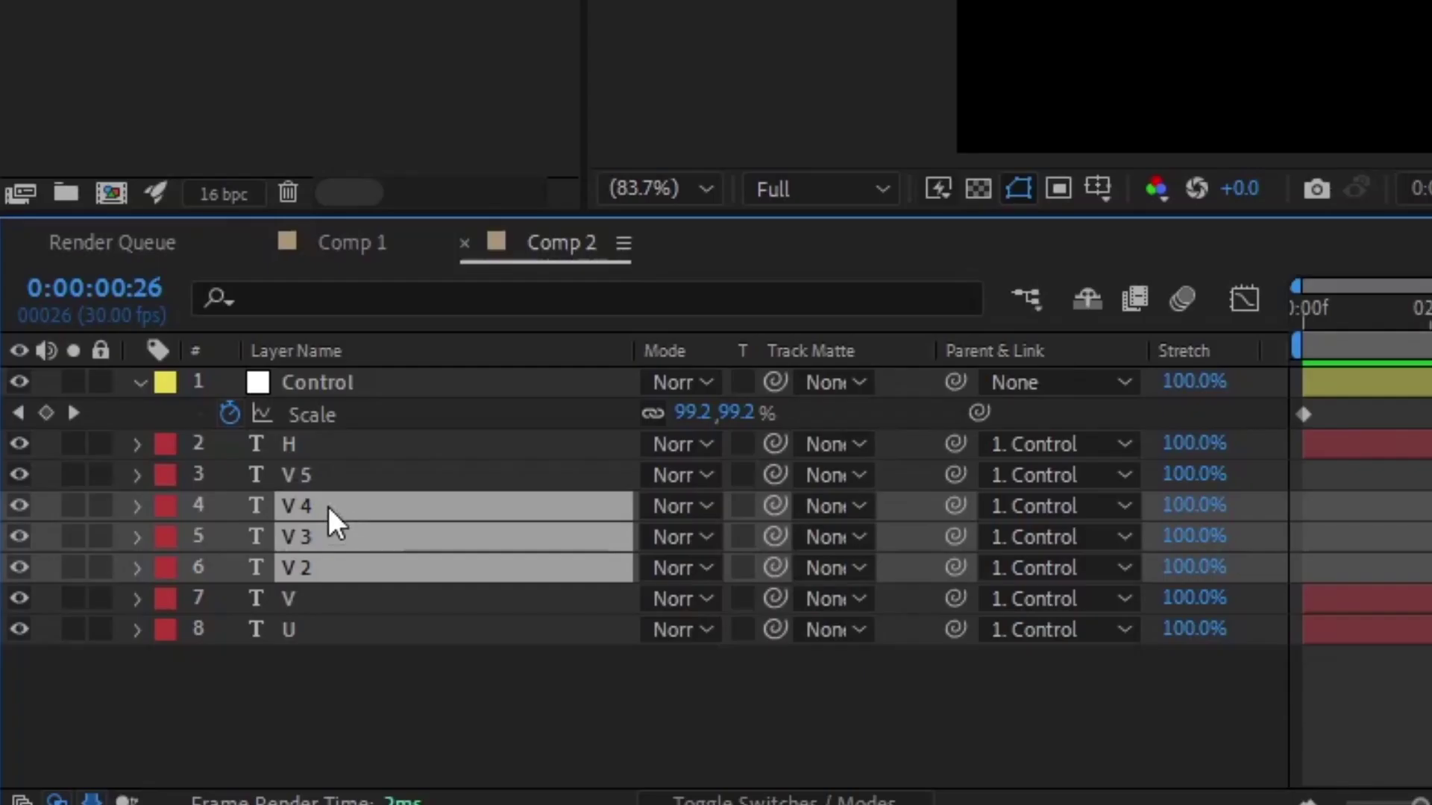
drag(328, 507, 322, 433)
Step: Set the fill colour of V 2, V 3 and V 4 to yellow FFEA00
click(955, 668)
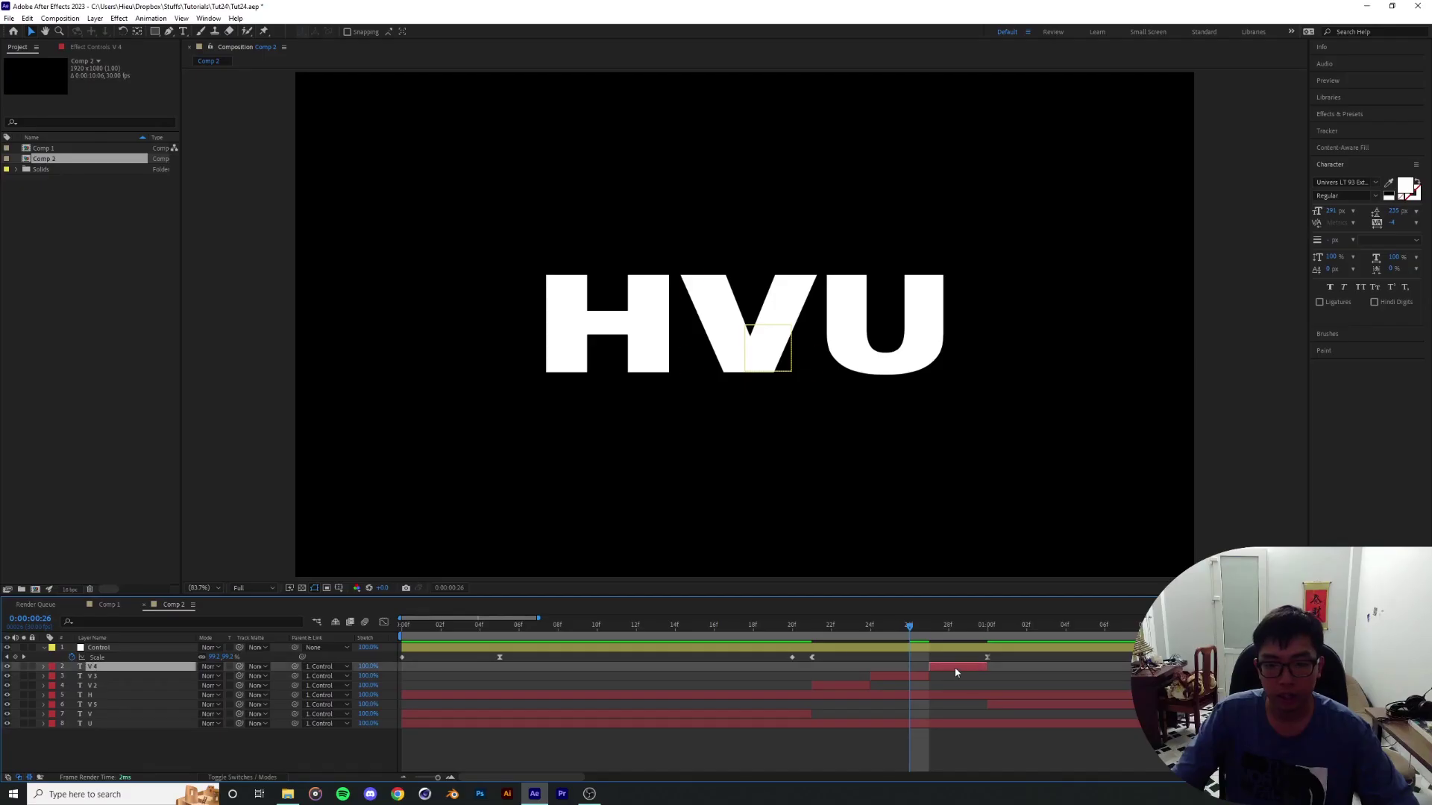
shift+click(864, 688)
click(1405, 189)
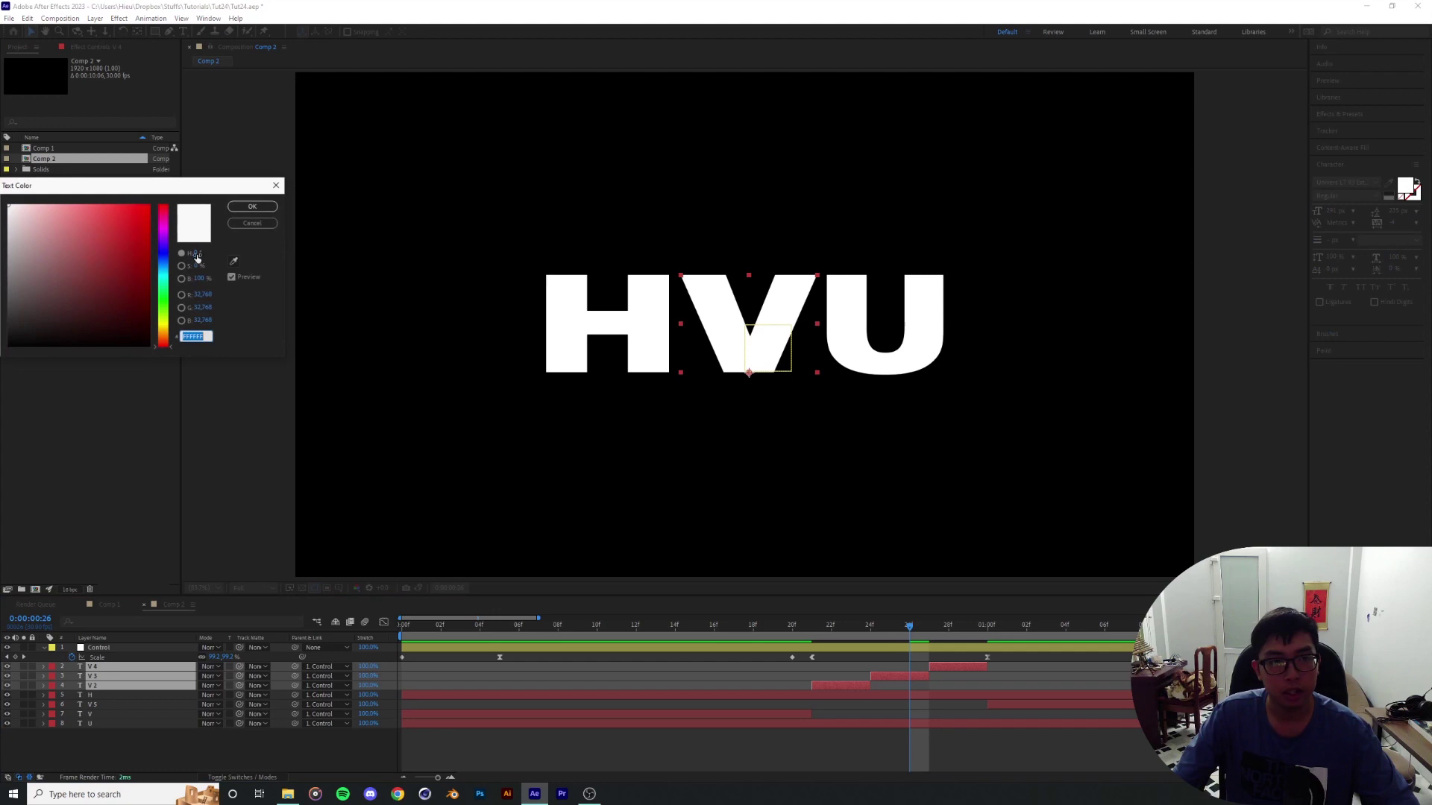
text(FFEA00)
key(Tab)
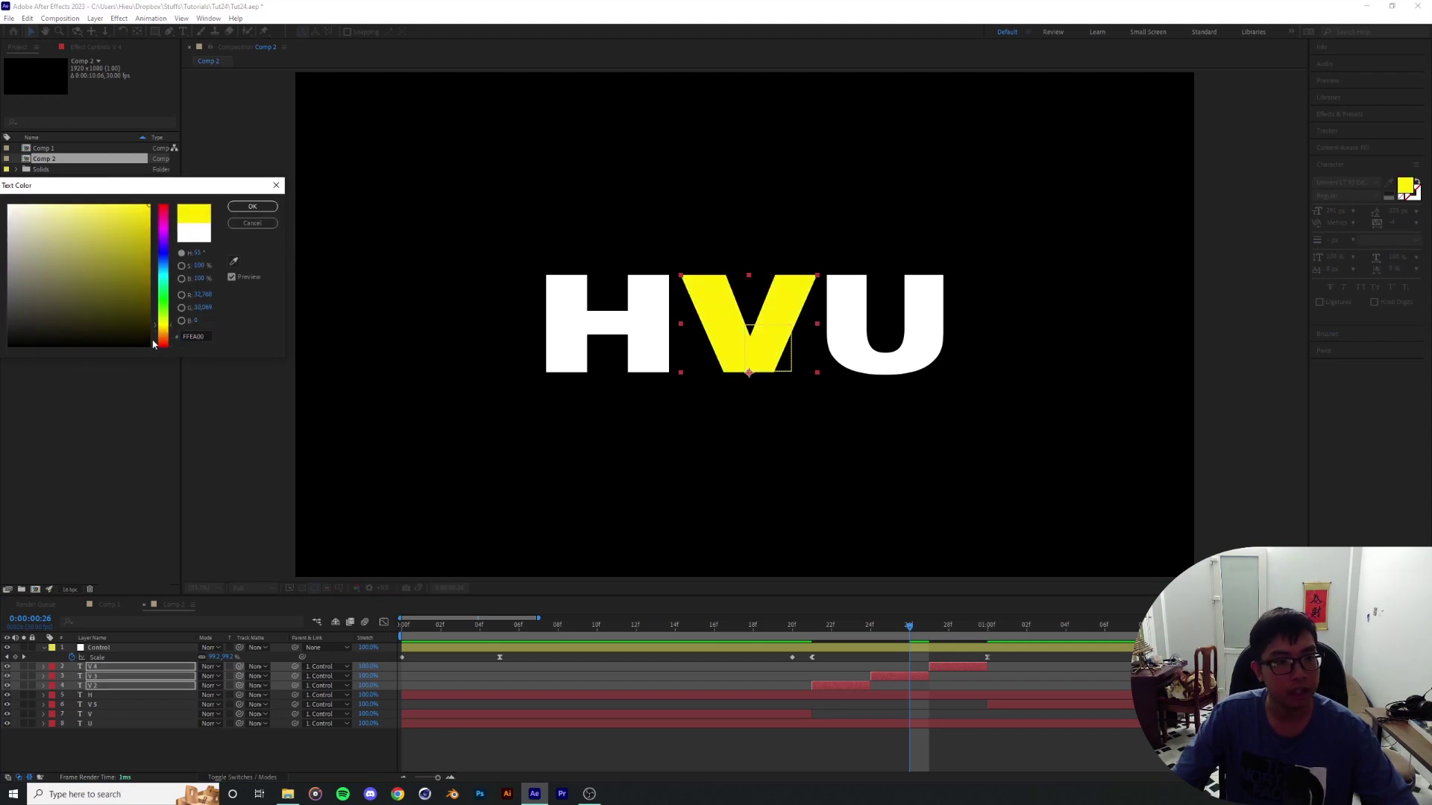
drag(166, 337, 165, 327)
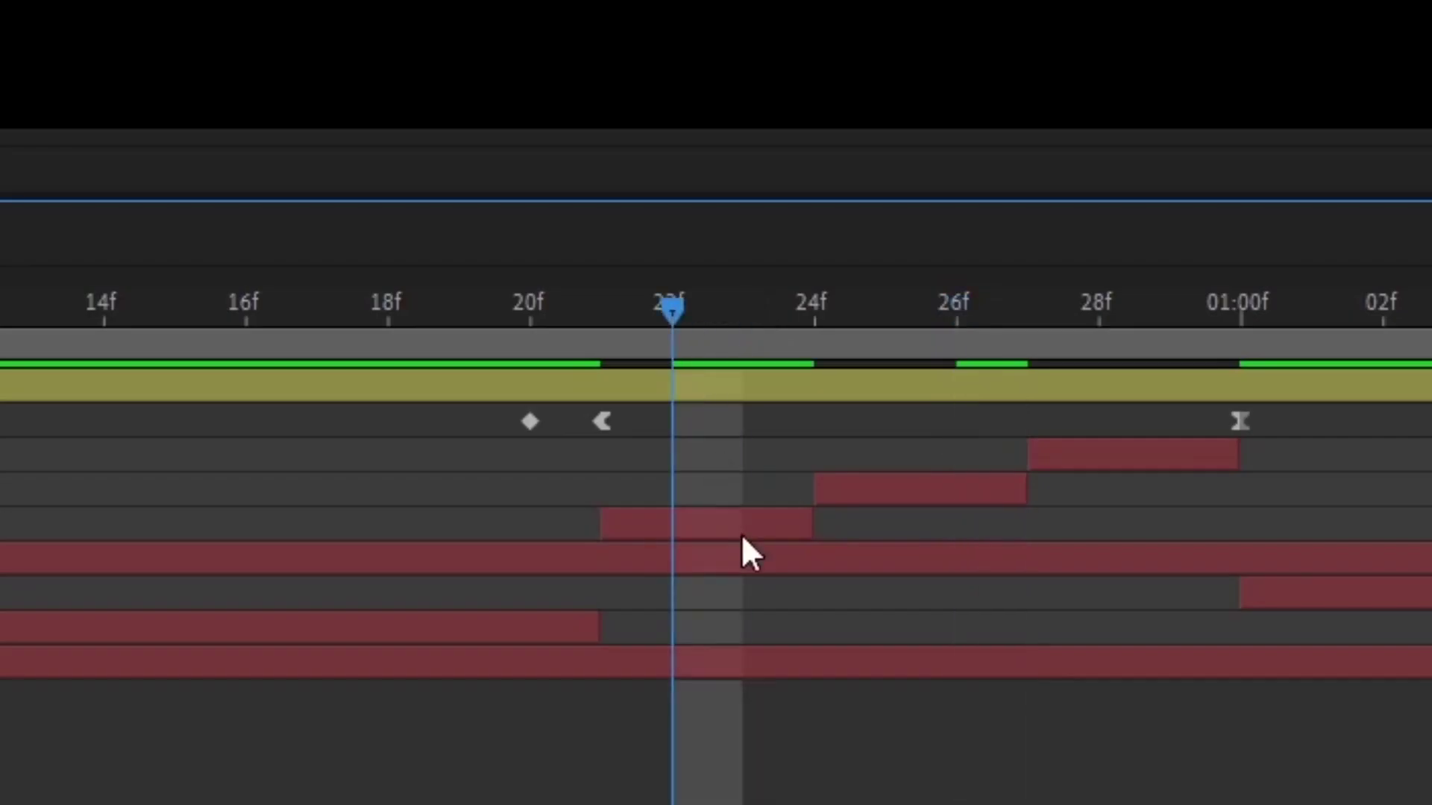
click(714, 521)
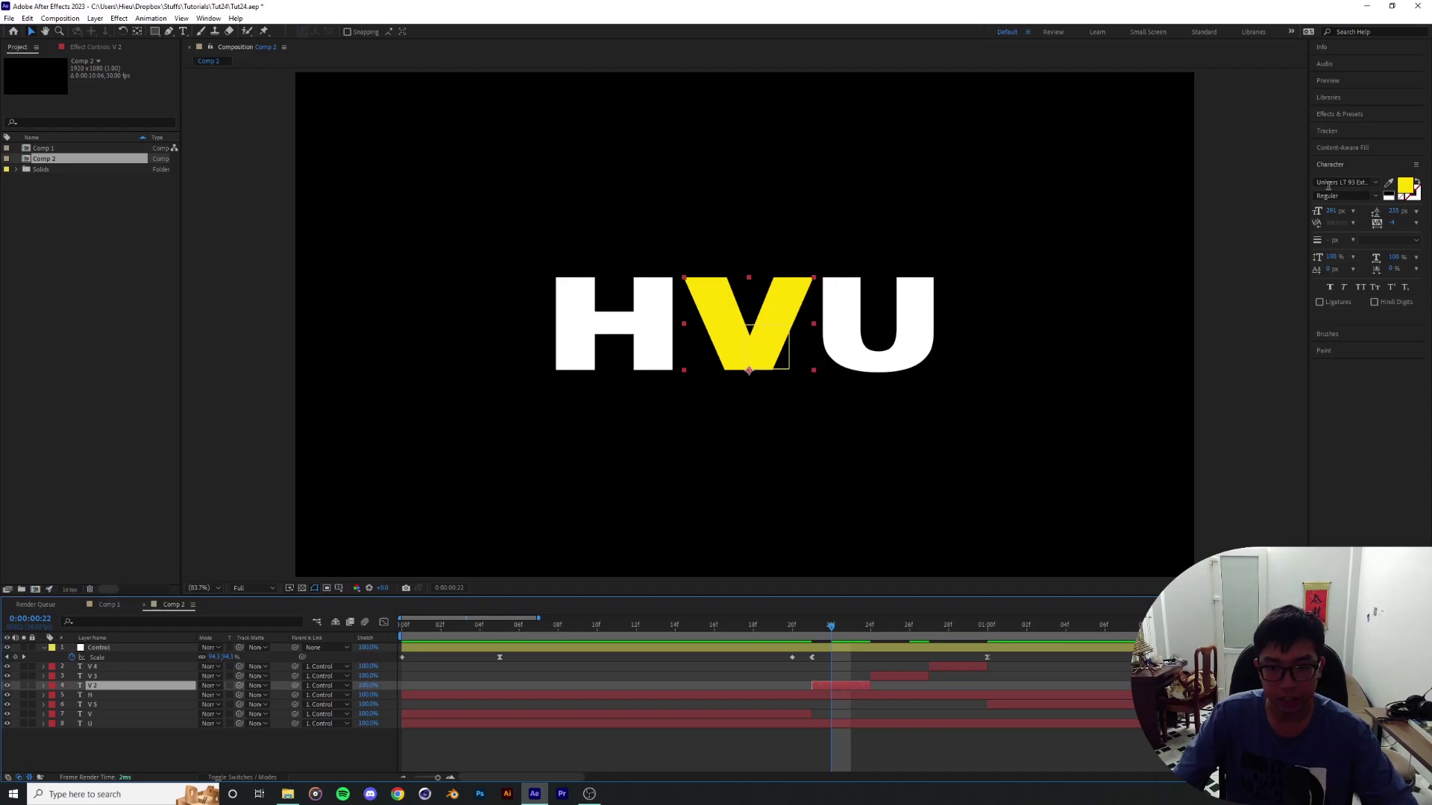
Step: Give V 2 a slanted script font from the Character panel's font list
click(1355, 183)
key(Up)
key(Up)
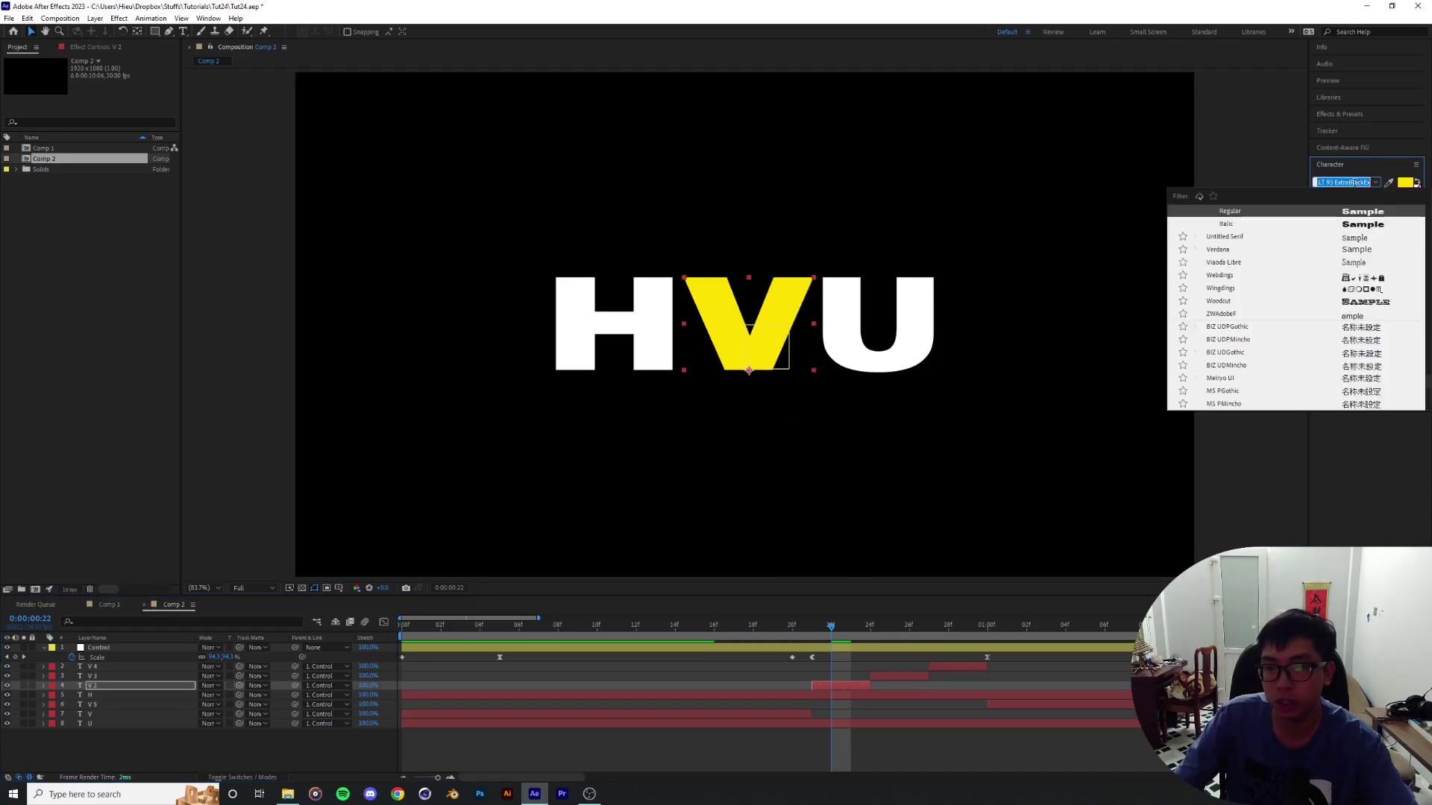
key(Up)
scroll(1334, 328, up, 5)
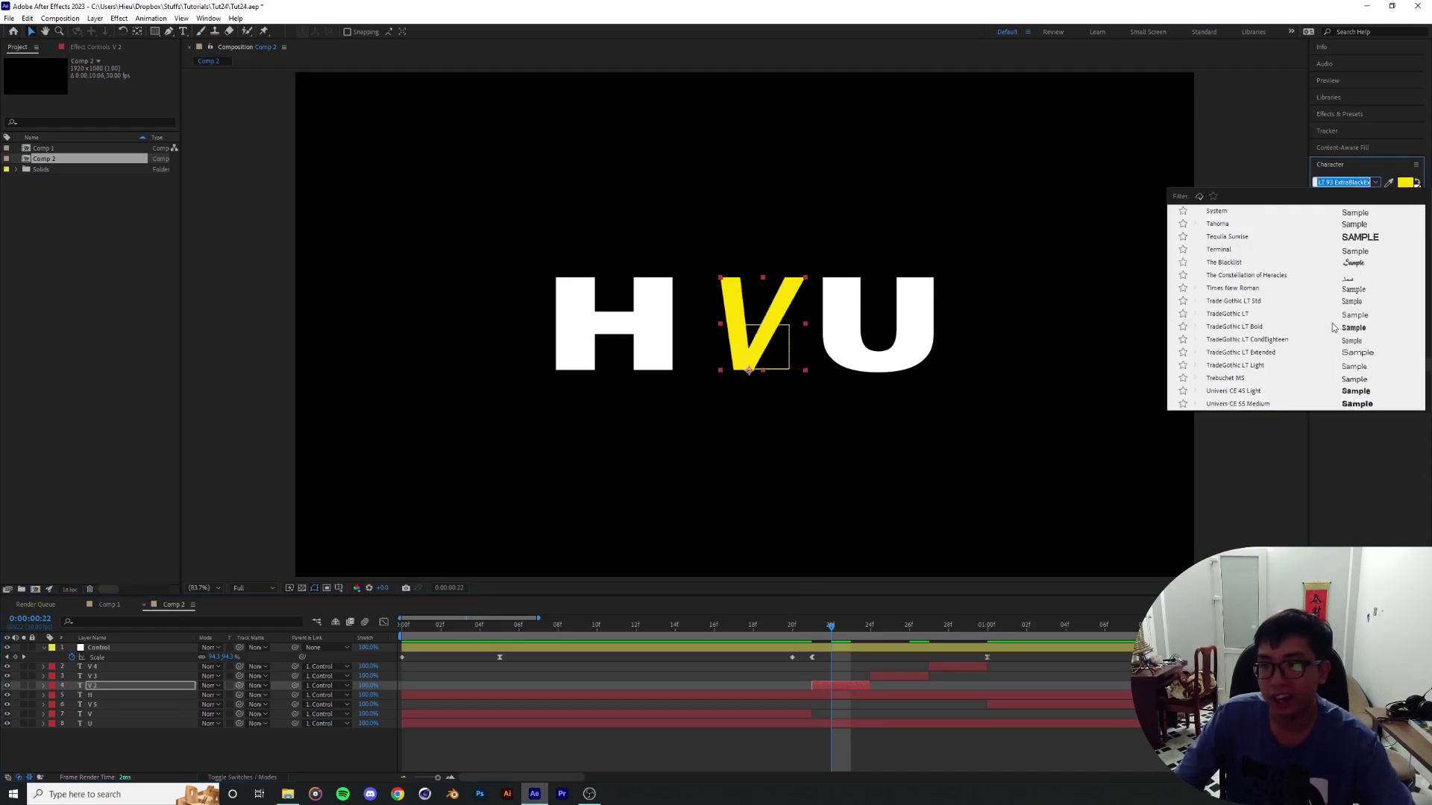
scroll(1333, 298, up, 2)
click(1342, 308)
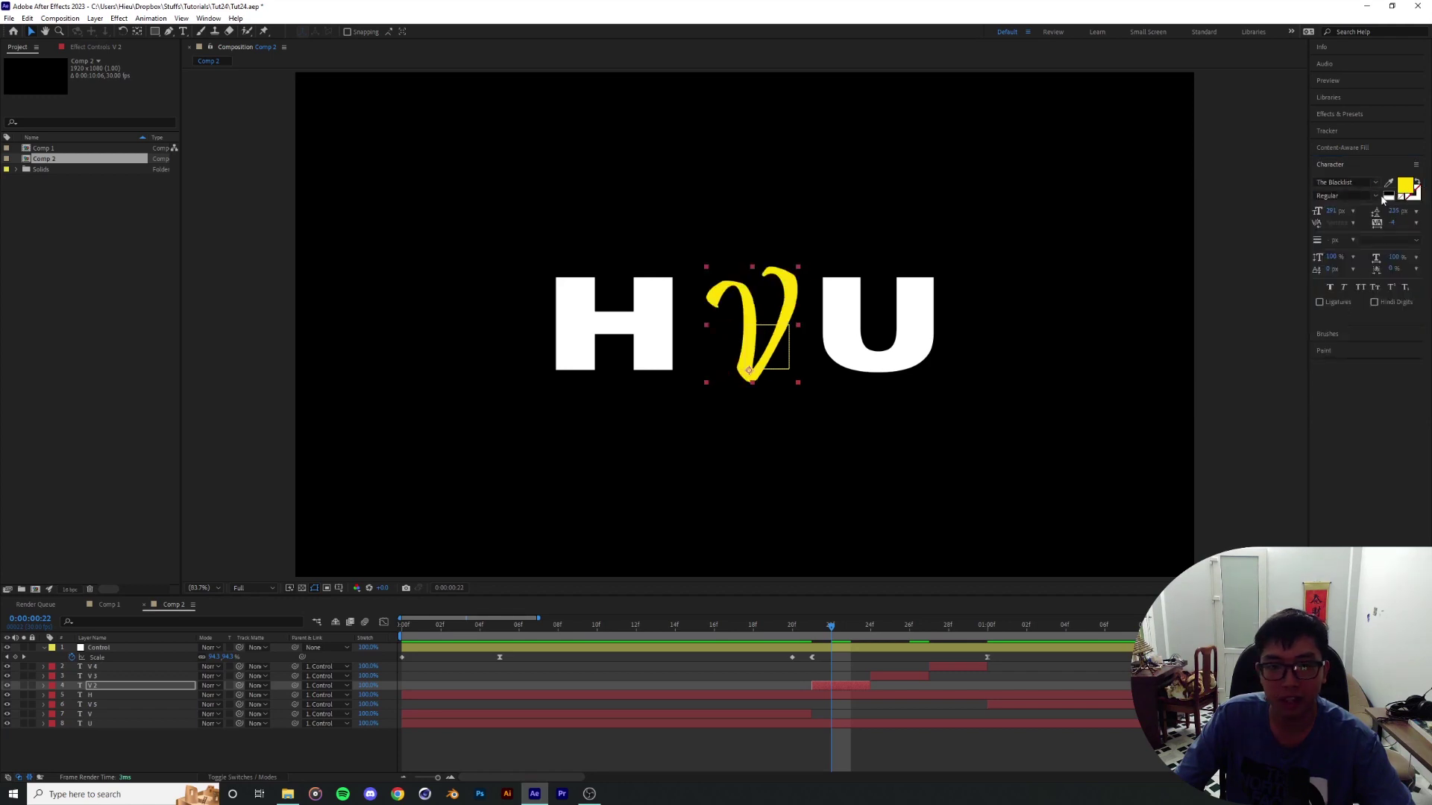
Step: Cycle the other V copies through serif, blackletter and decorative fonts, ending V 4 on Shabby Chic
key(Down)
key(Down)
key(Down)
key(Down)
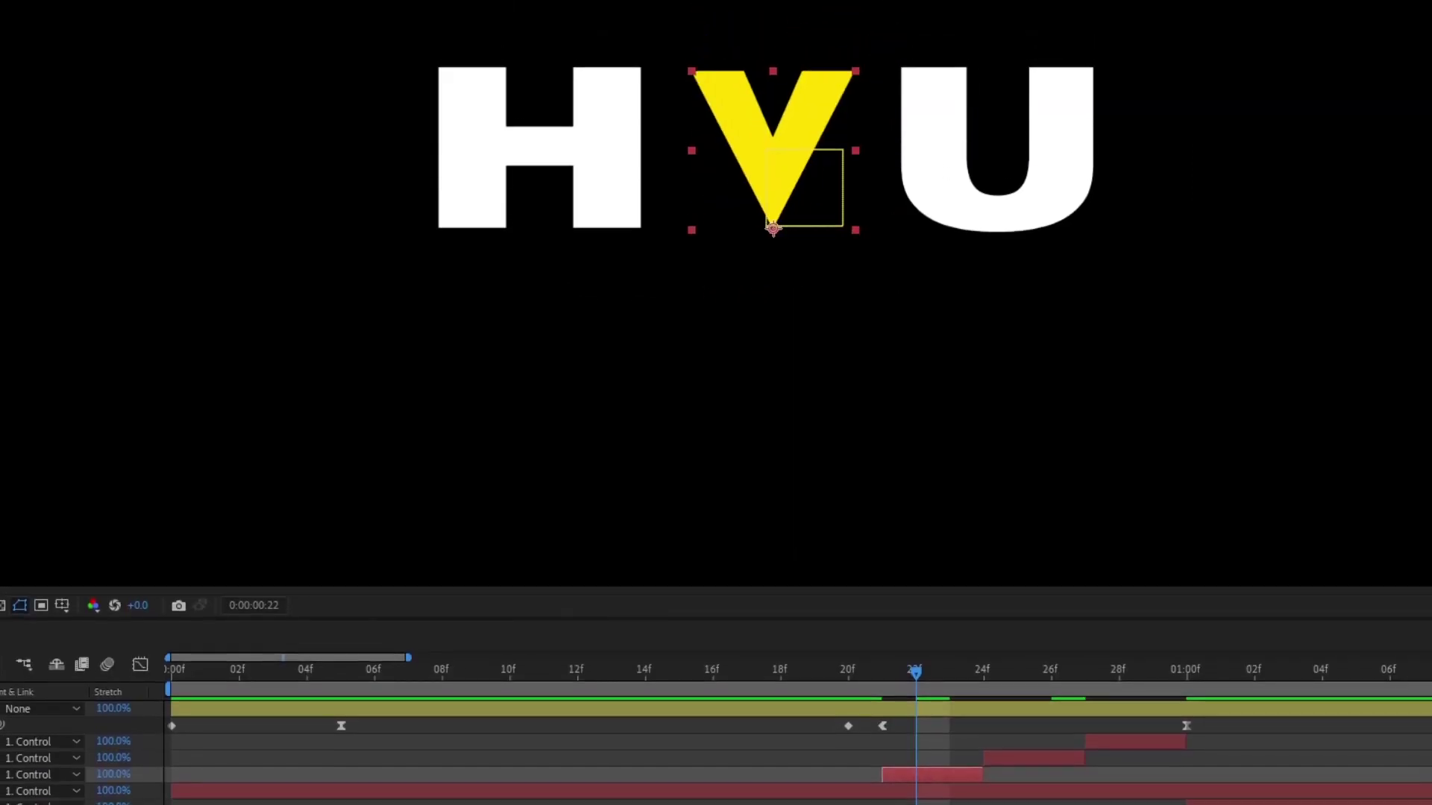
key(Down)
key(Down)
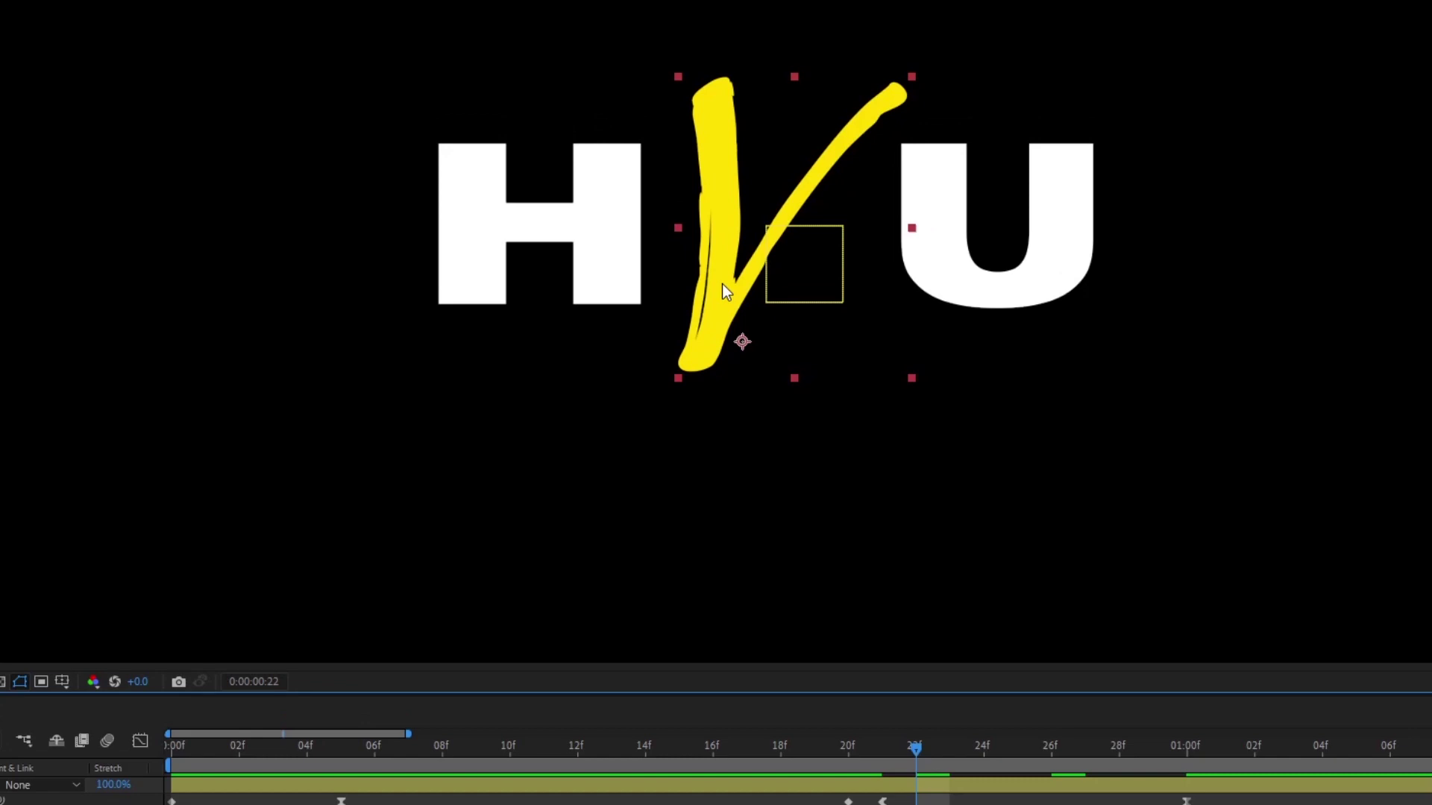
key(Page_Down)
key(Page_Down)
key(Page_Down)
key(Down)
key(Down)
key(Down)
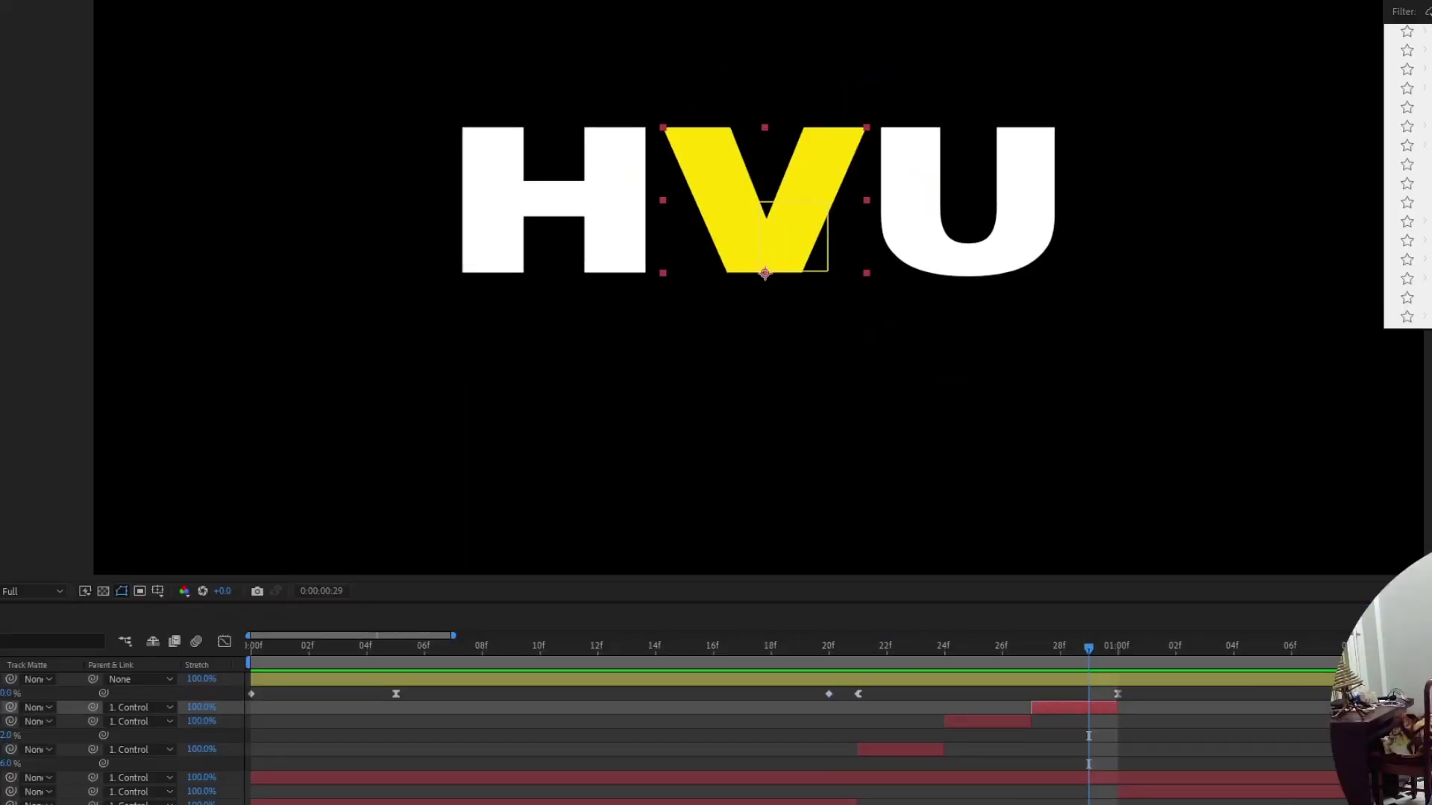
key(Down)
key(Down)
key(Down)
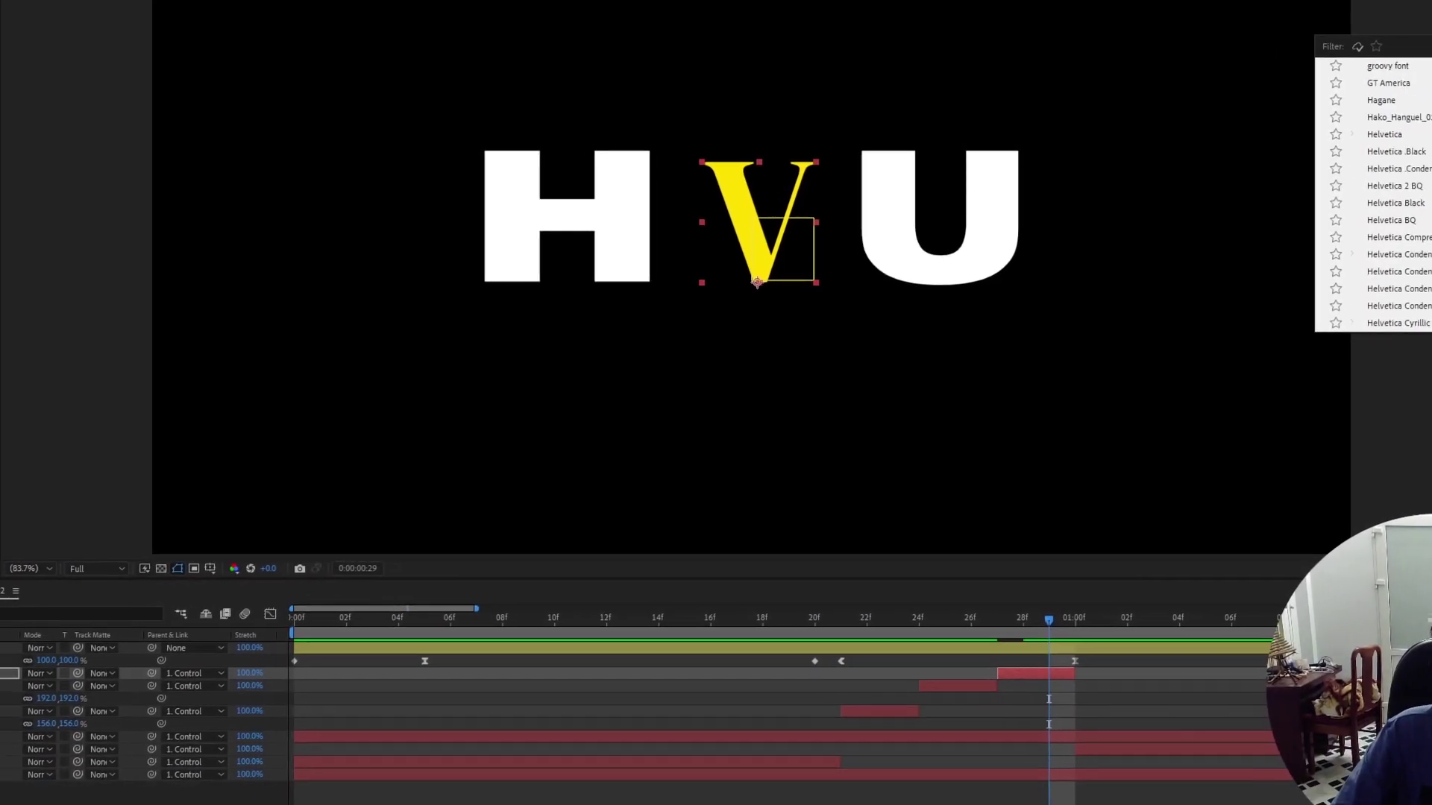
key(Down)
key(Down)
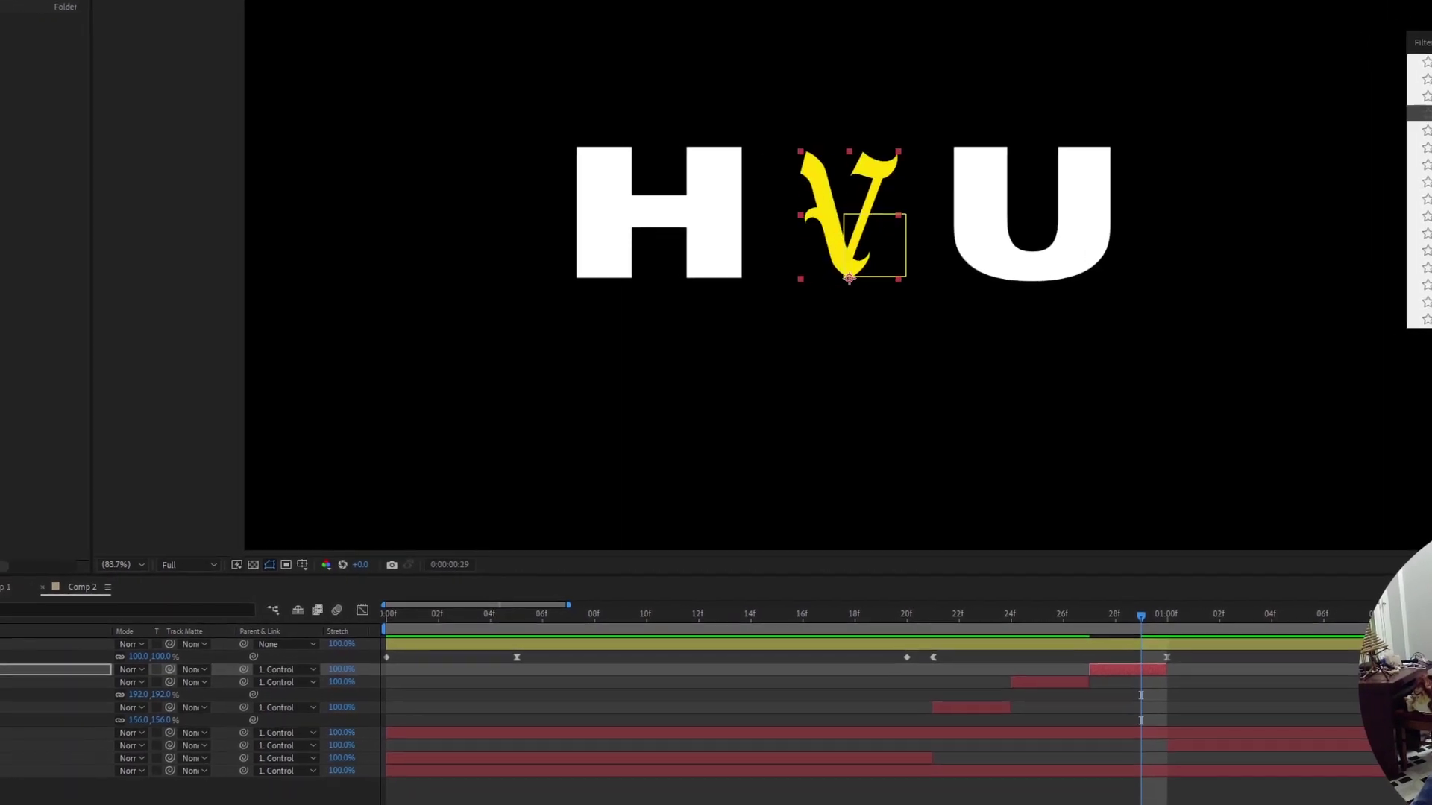
key(Down)
key(Down)
key(Down)
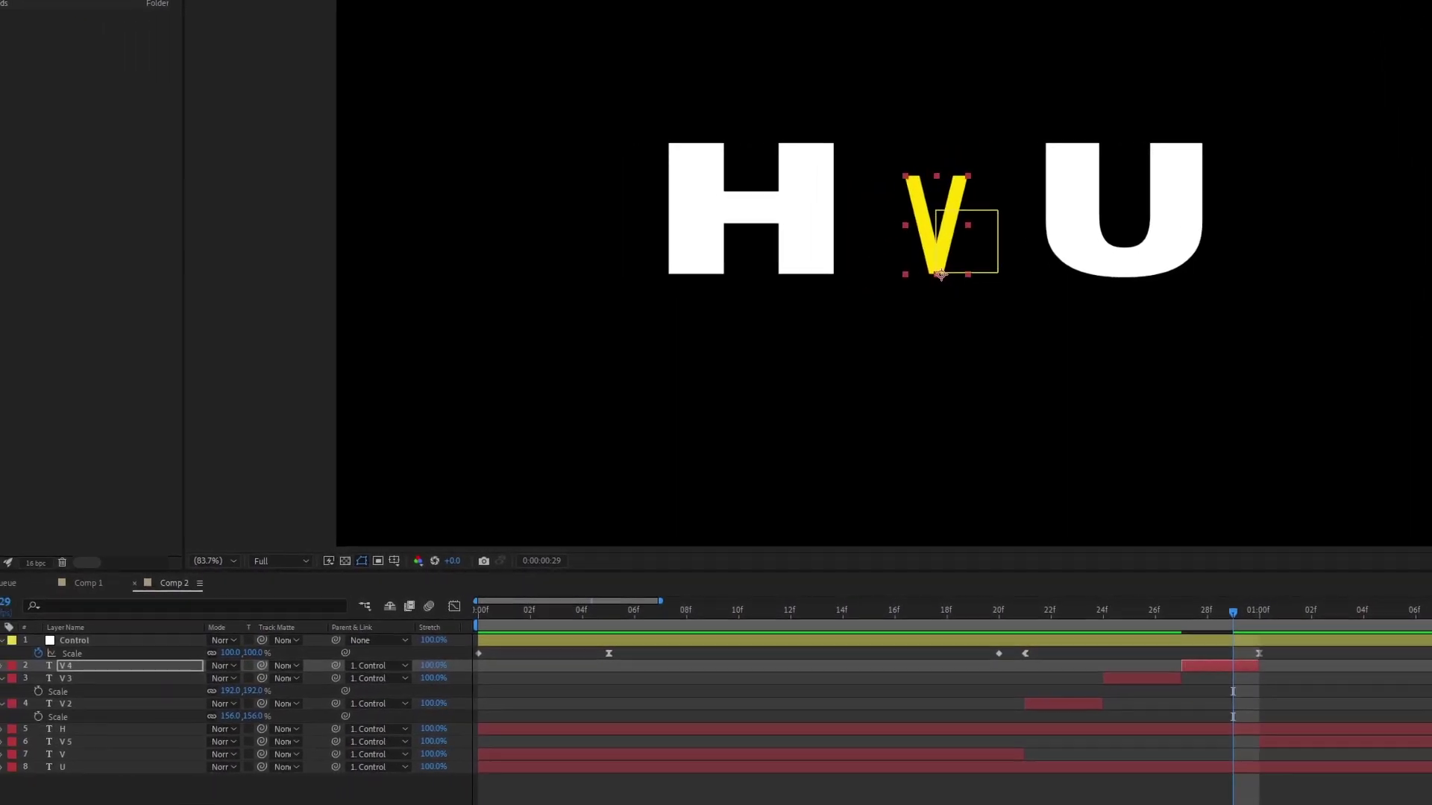
key(Down)
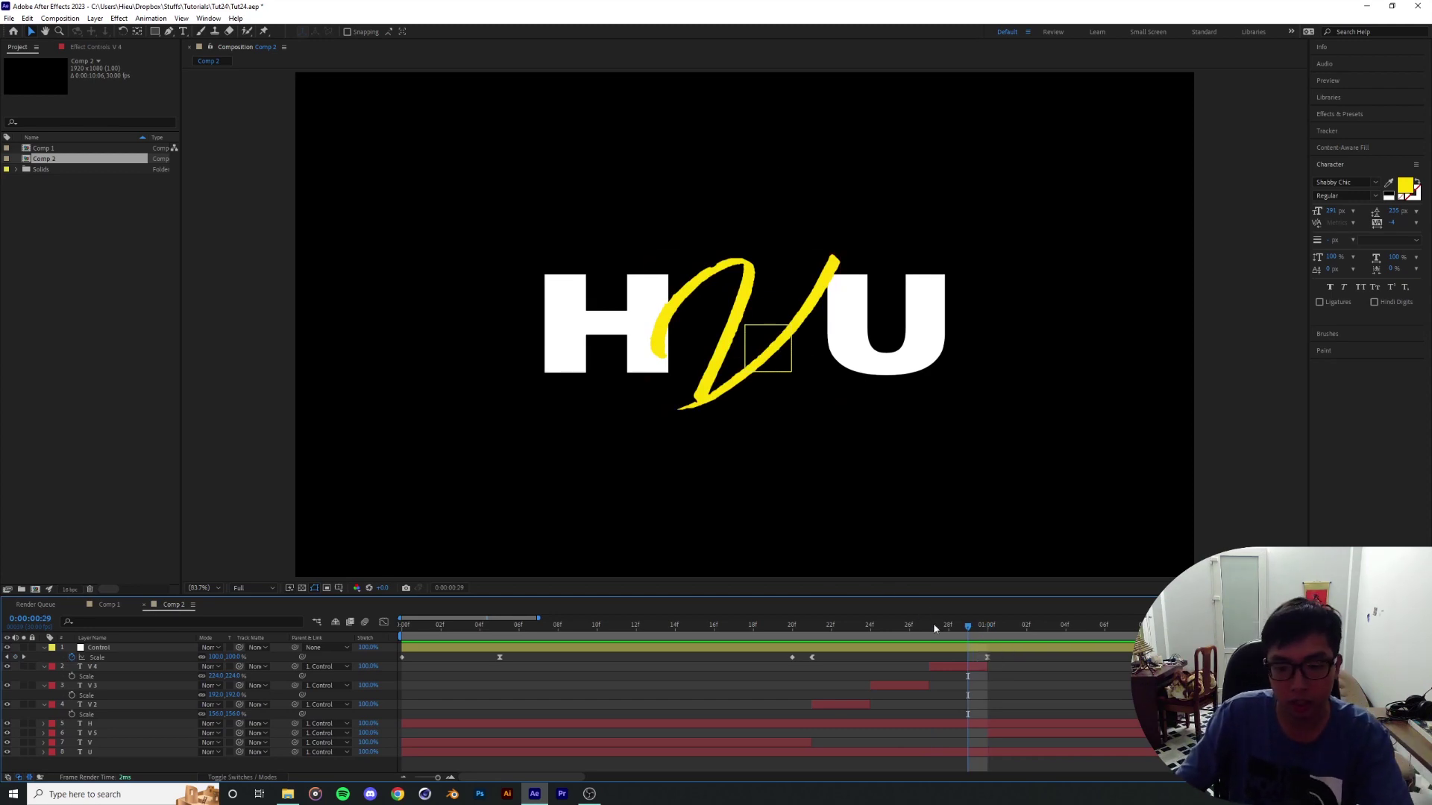
Step: Shift the V copies' Scale keyframes one frame earlier and make V 5 start around 1:01
click(850, 637)
drag(850, 637, 870, 638)
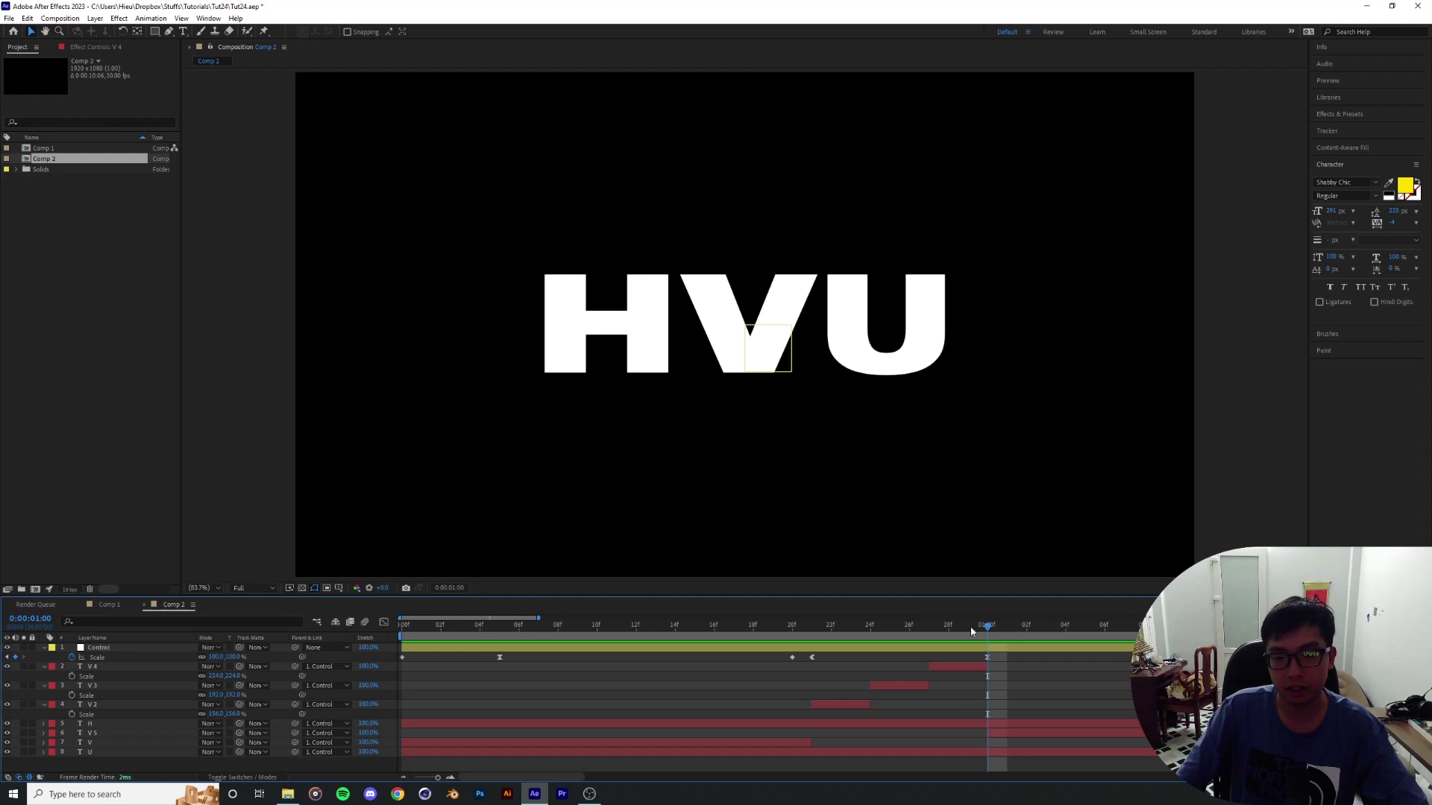
key(alt+Left)
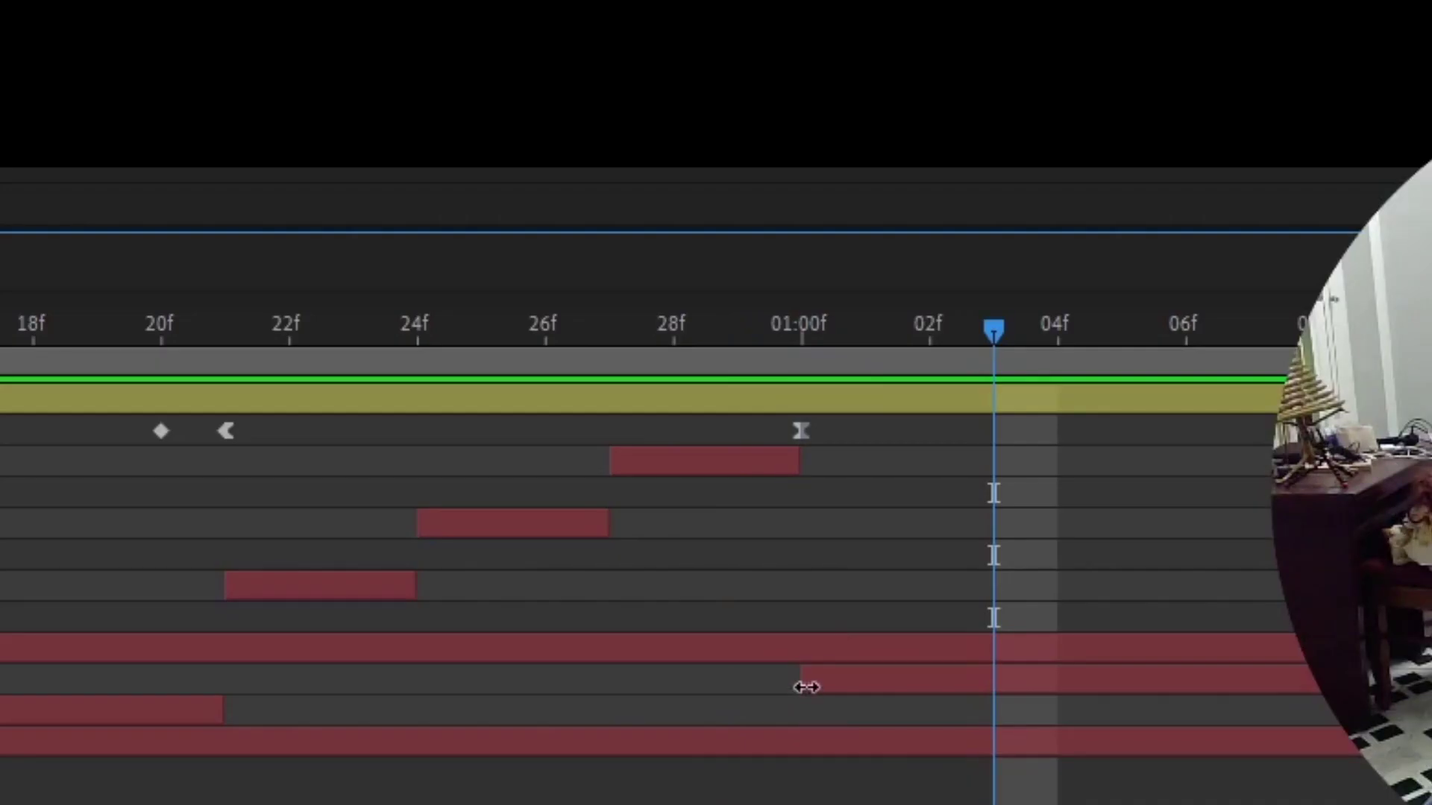
drag(988, 731, 1037, 735)
key(Page_Up)
key(Page_Up)
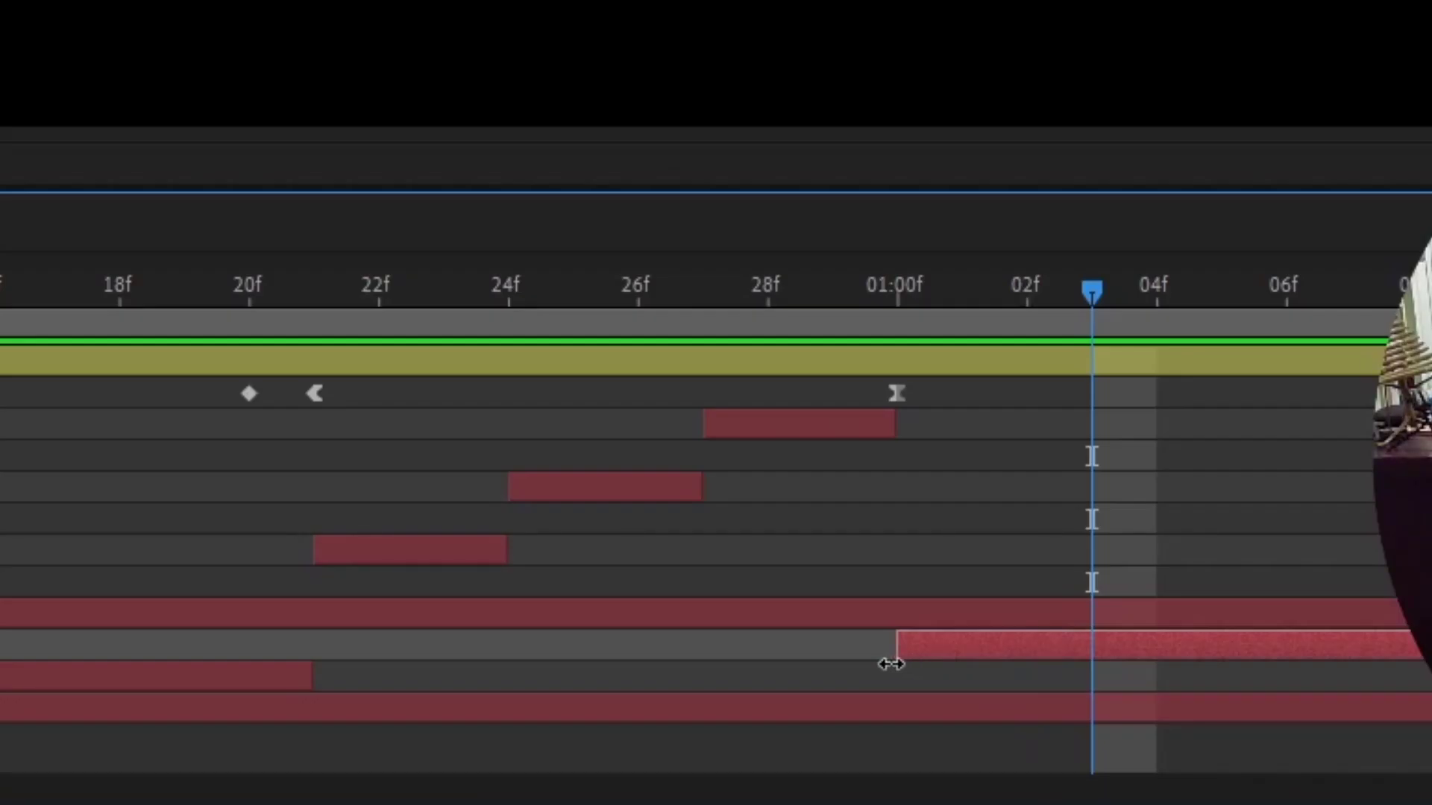
drag(920, 667, 1089, 678)
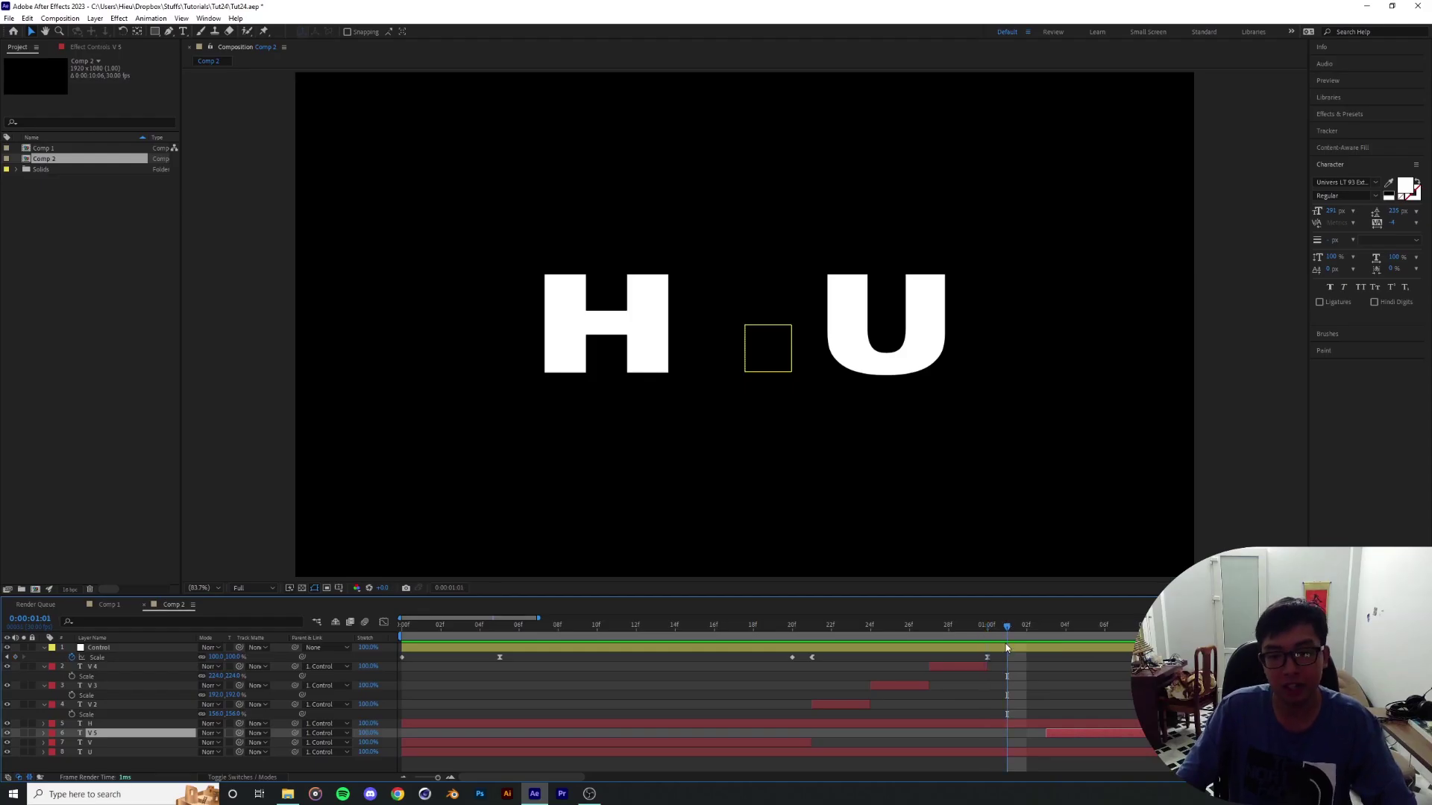
Step: Preview the retimed flicker and zoom the timeline out to the full animation length
key(slash)
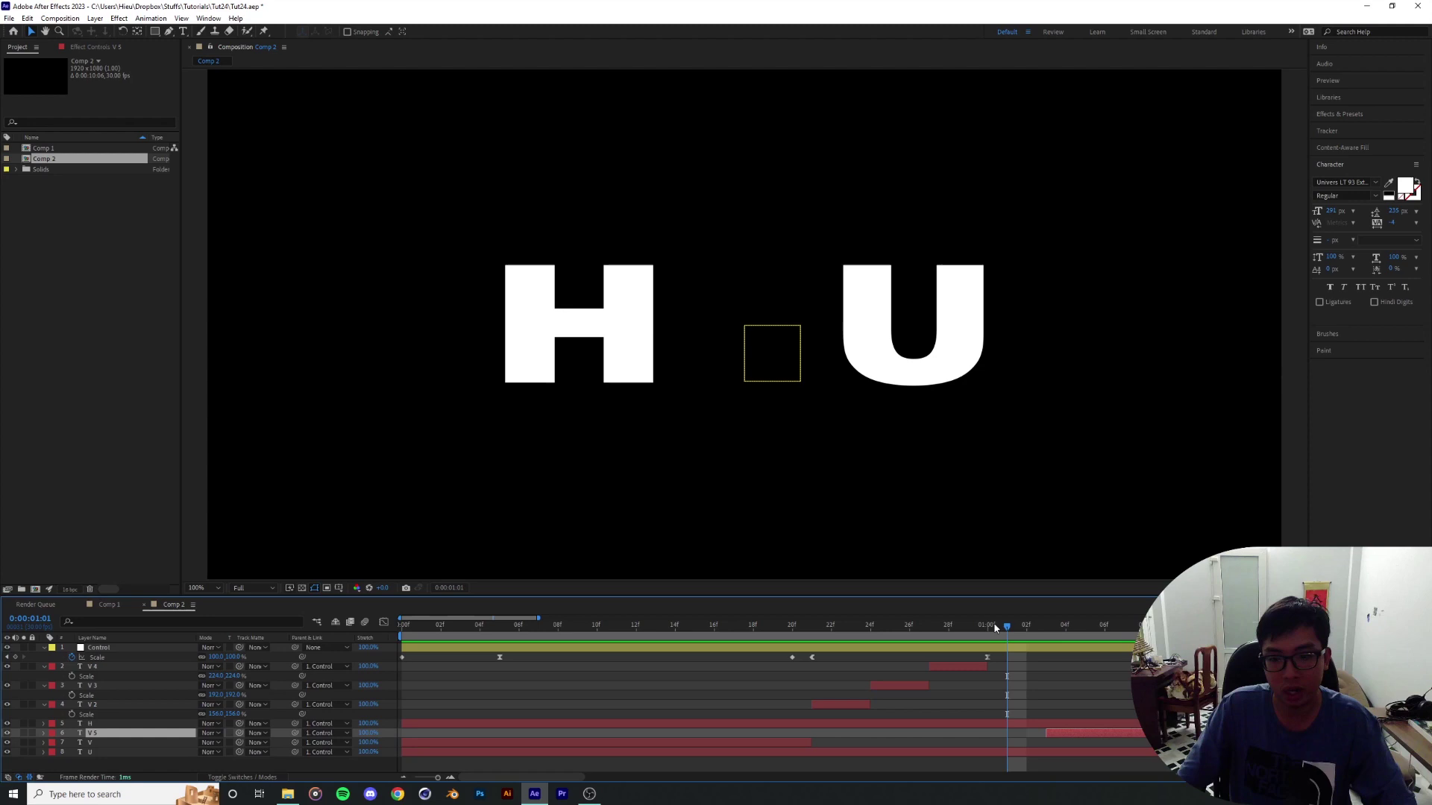
drag(983, 627, 658, 680)
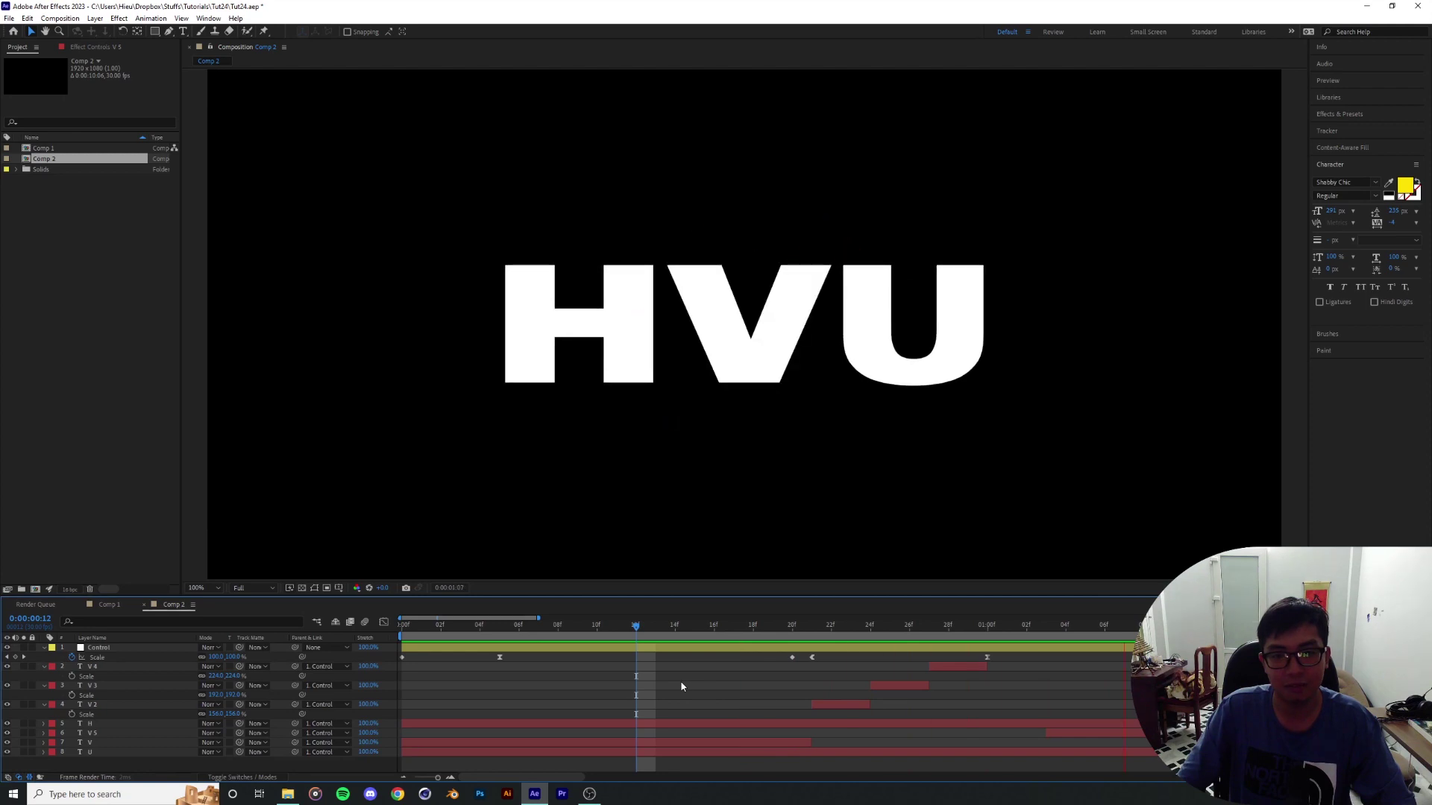
key(shift+slash)
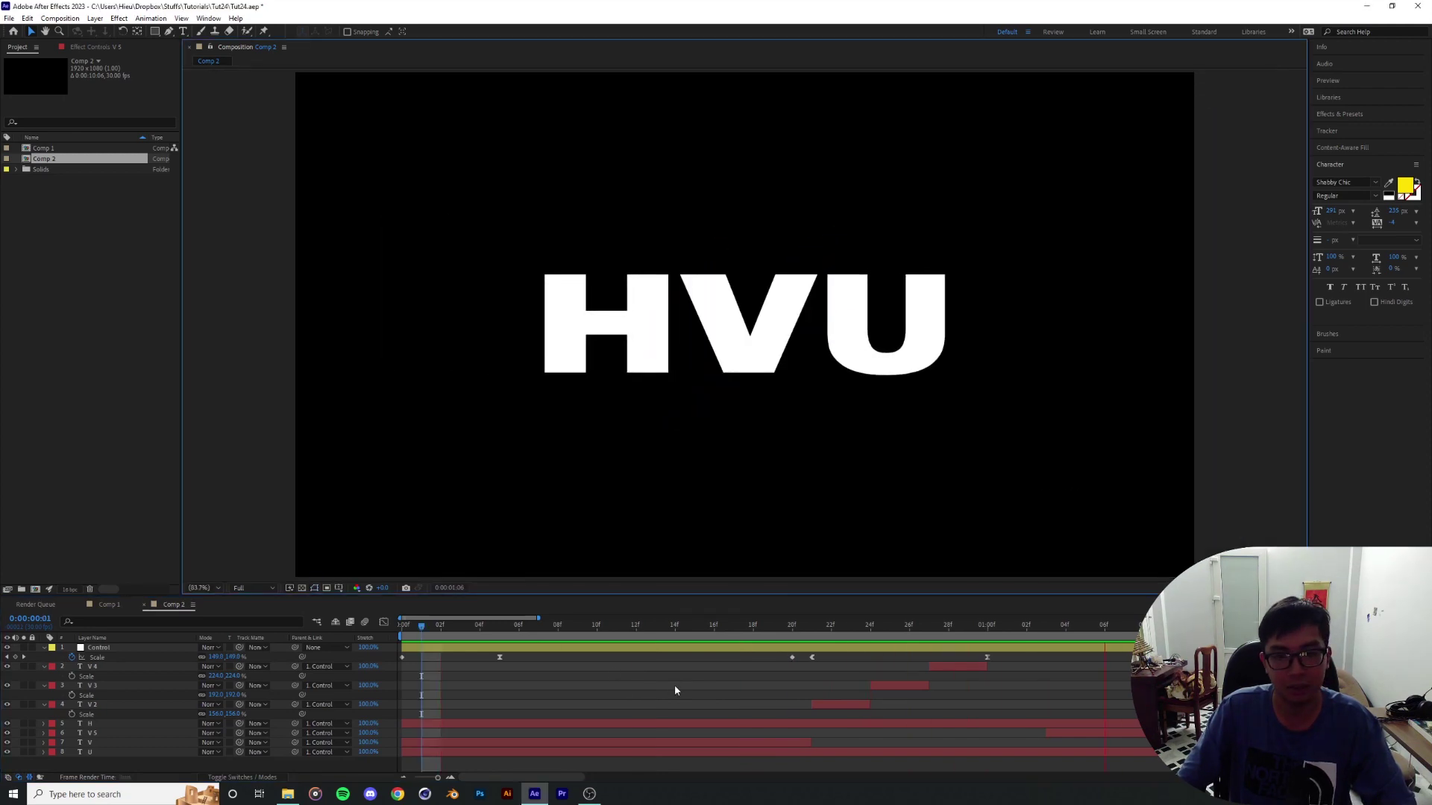
key(u)
click(956, 664)
drag(969, 630, 467, 630)
key(minus)
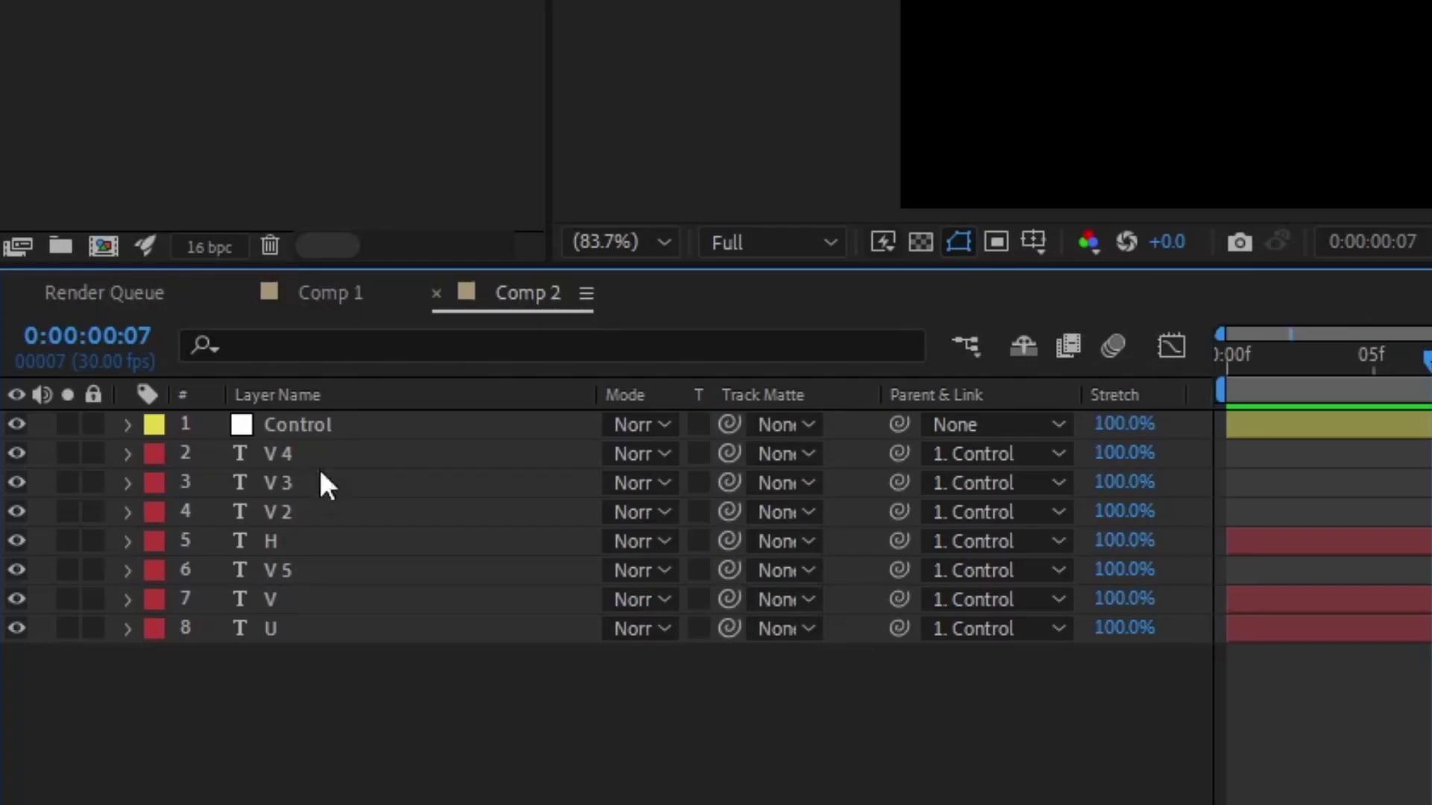
Step: Create a black solid named BG, move it to the bottom of the stack and label it blue
click(307, 429)
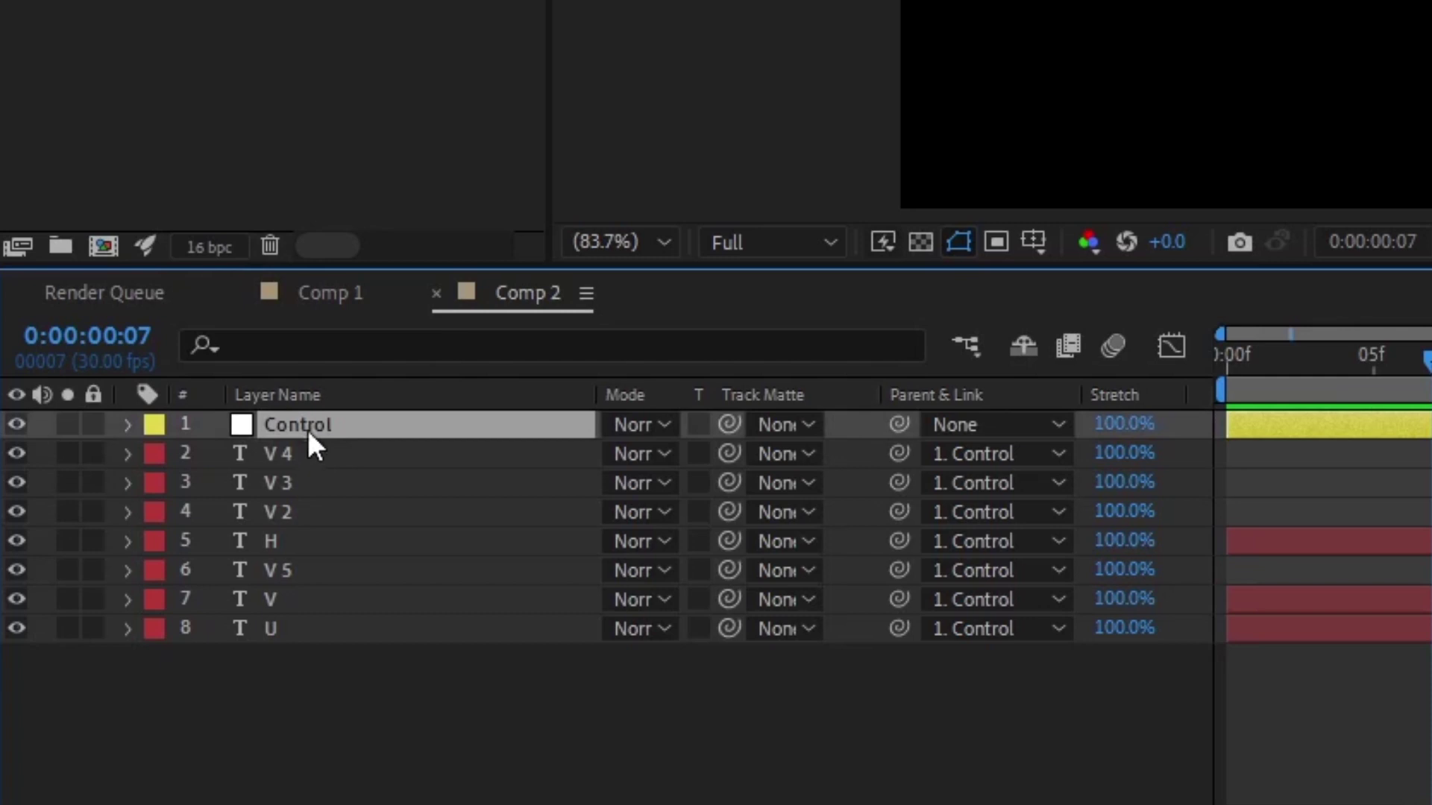
click(285, 17)
mouse_move(522, 56)
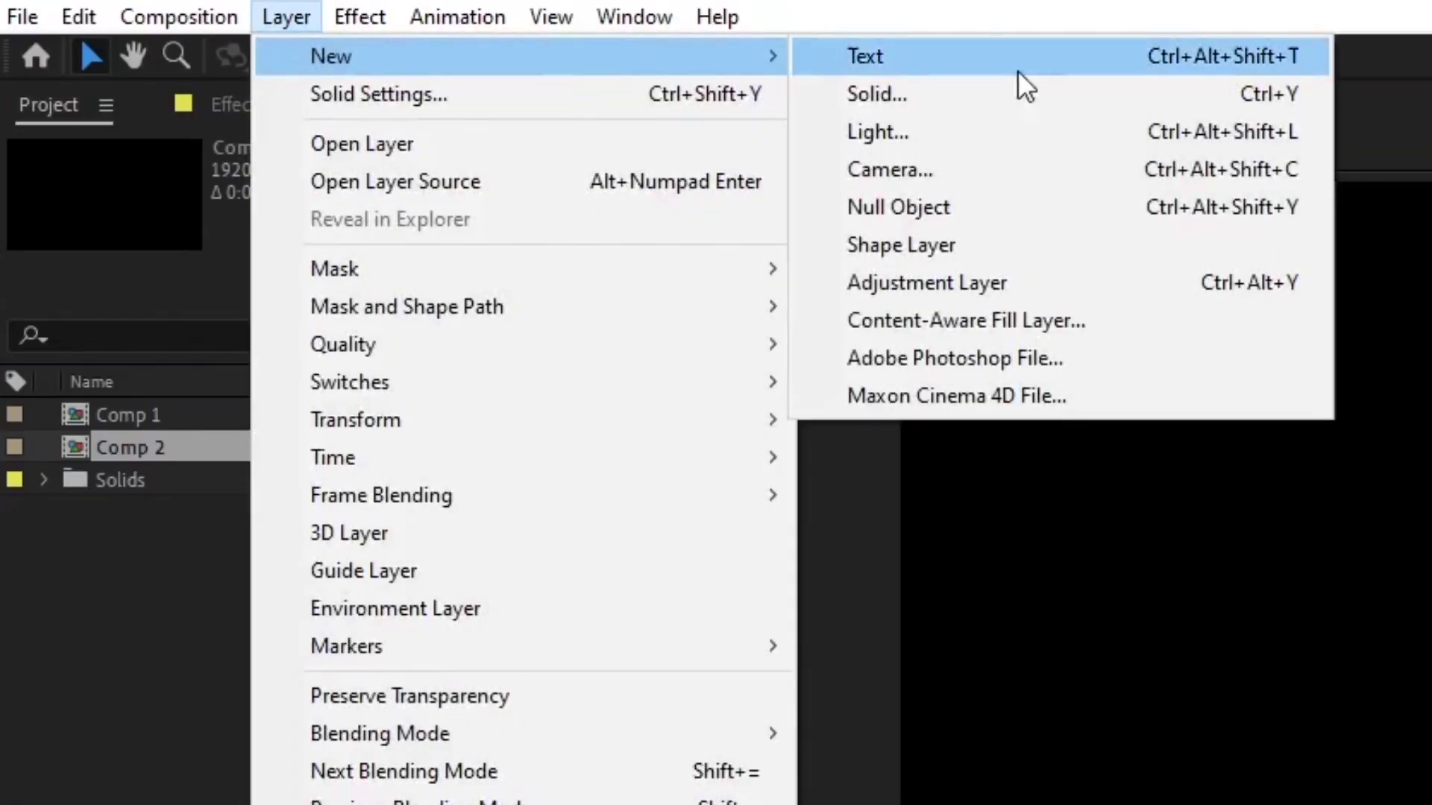
click(1025, 94)
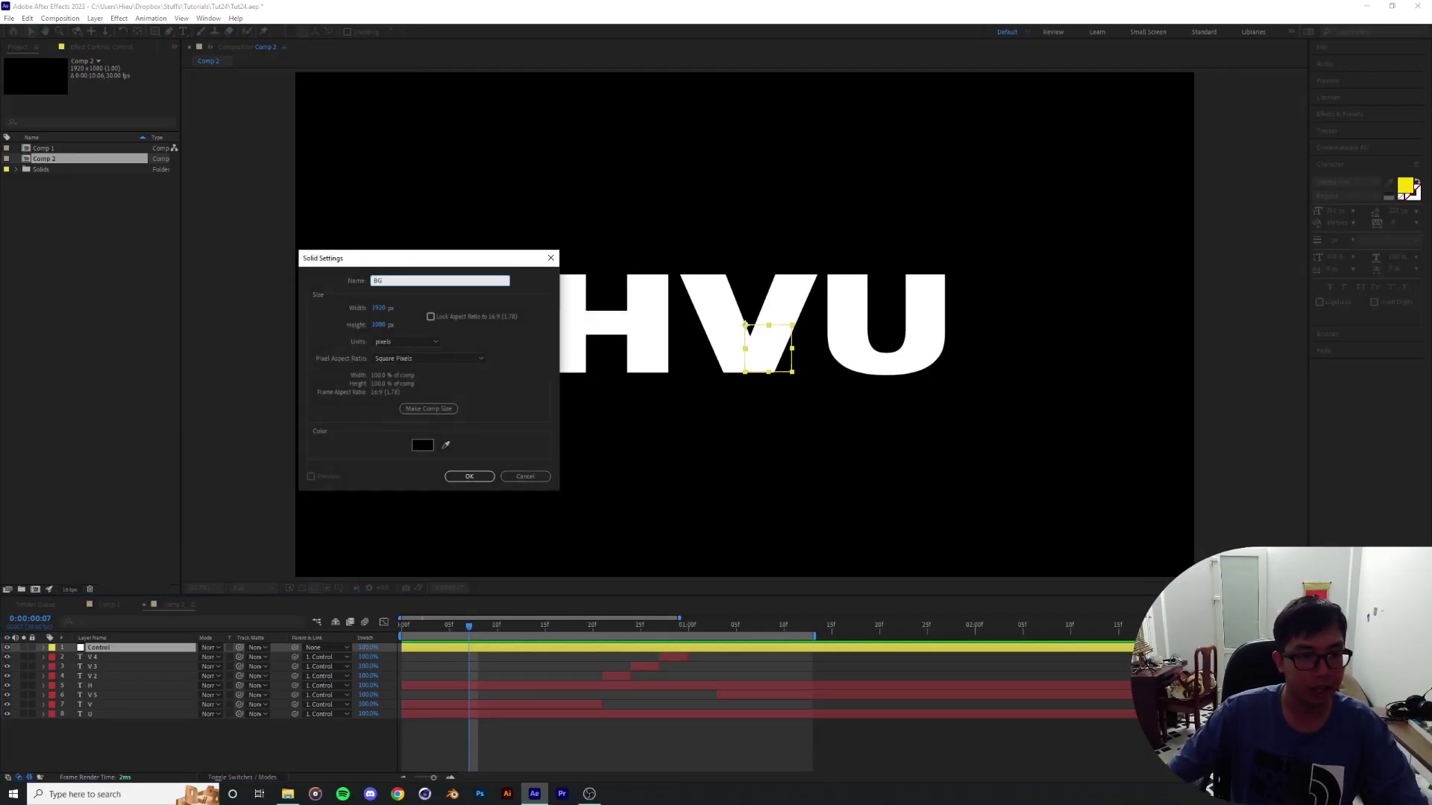
key(Return)
drag(121, 722, 119, 734)
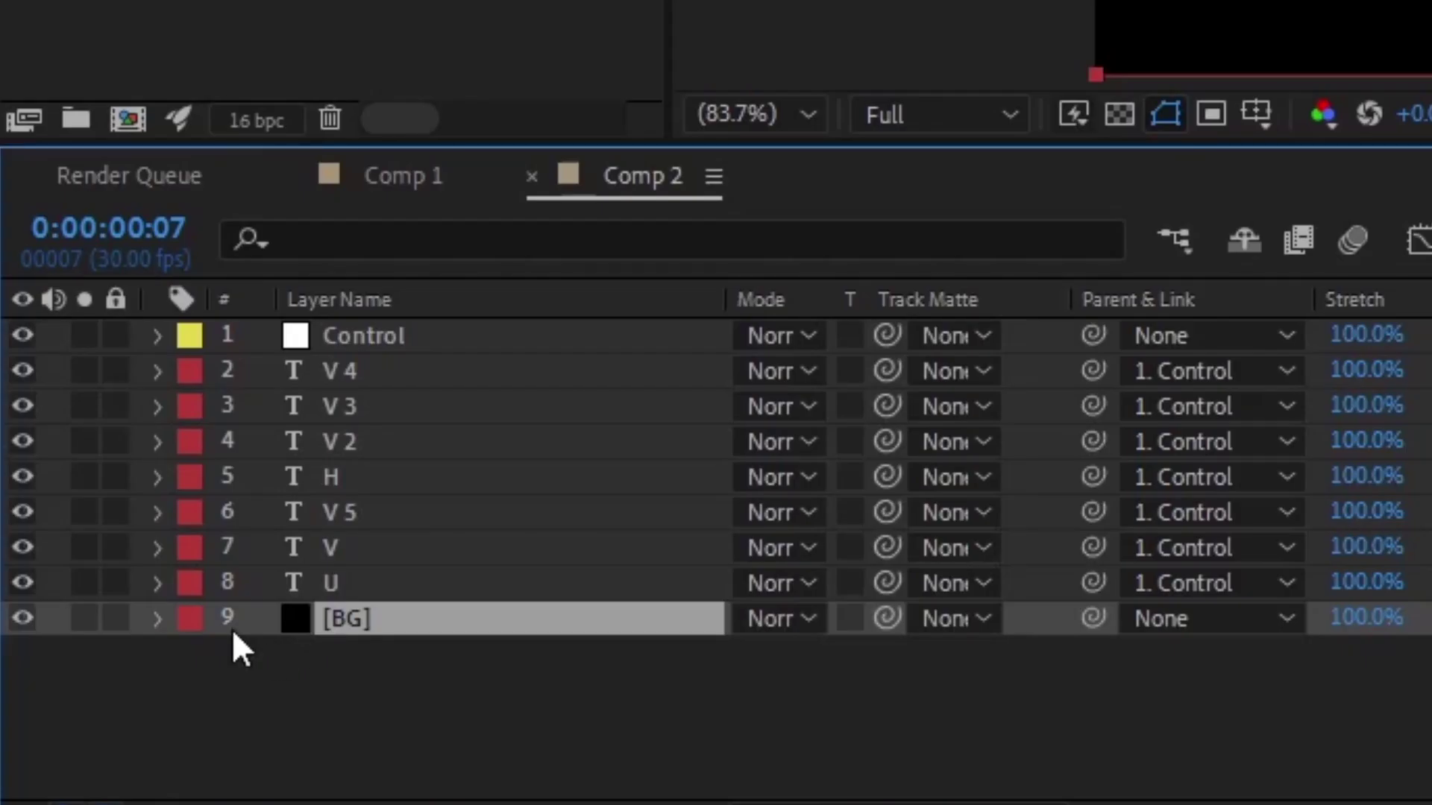
click(54, 724)
click(336, 182)
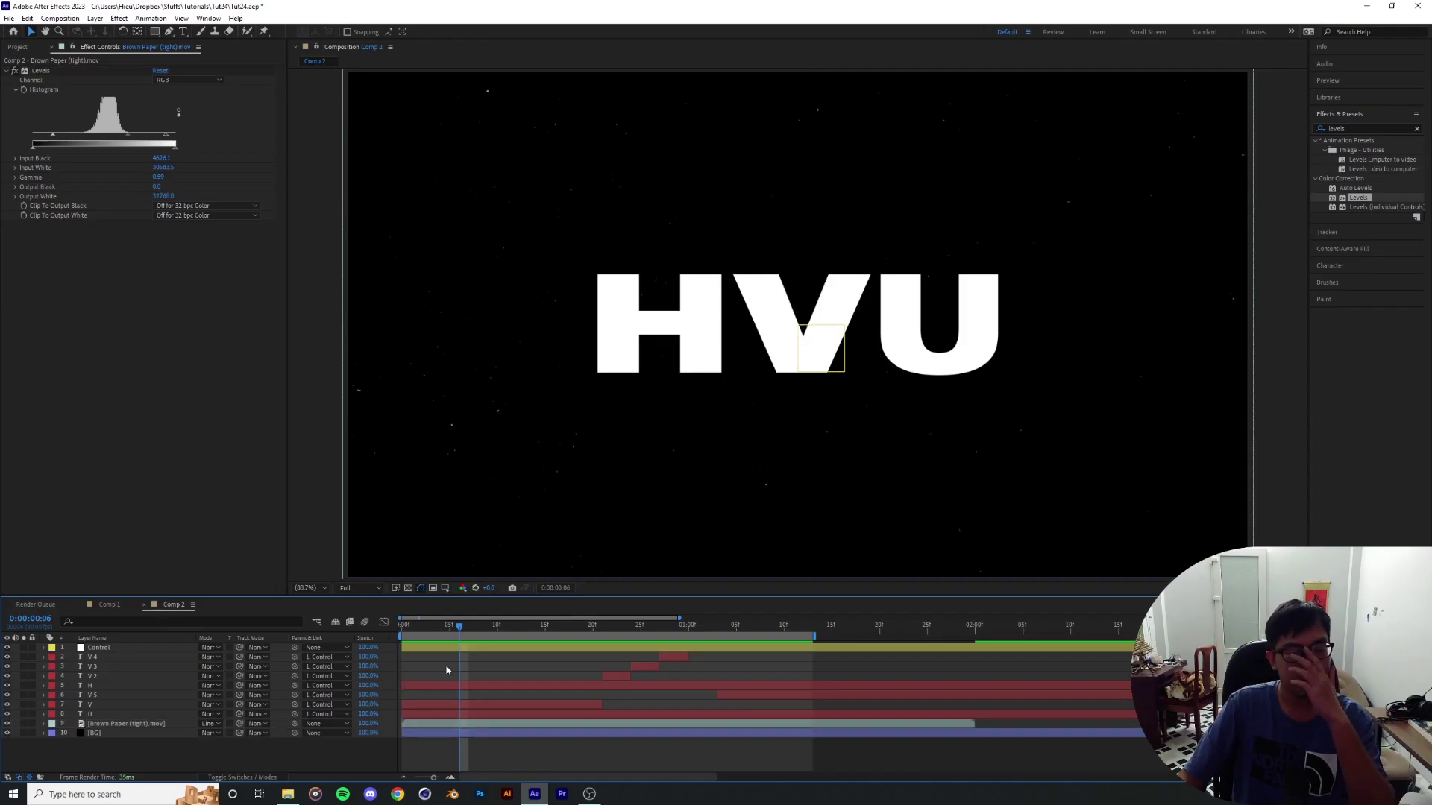
drag(427, 631, 438, 634)
Step: Add an adjustment layer that spans only frames 4 to 7
click(99, 647)
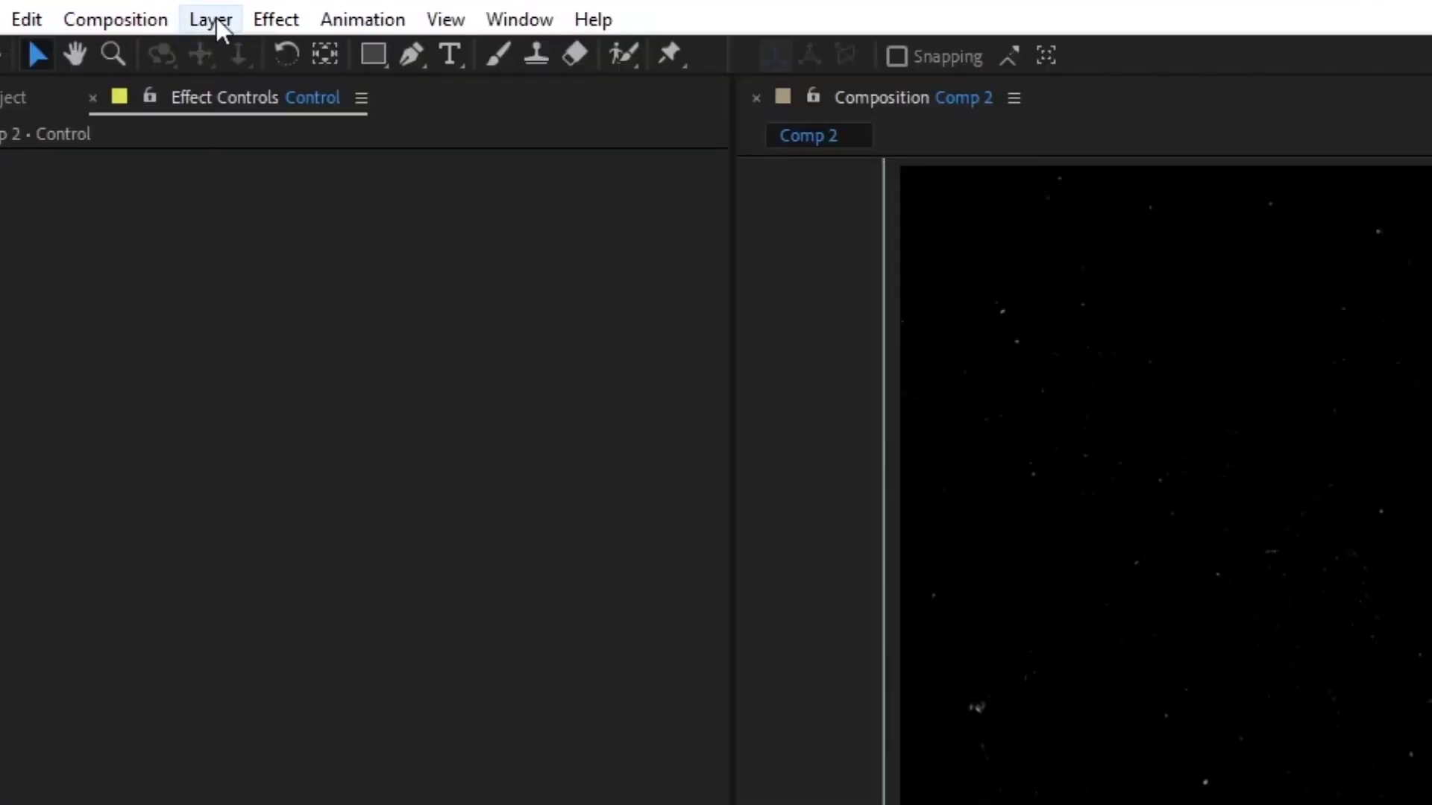
click(214, 19)
mouse_move(222, 51)
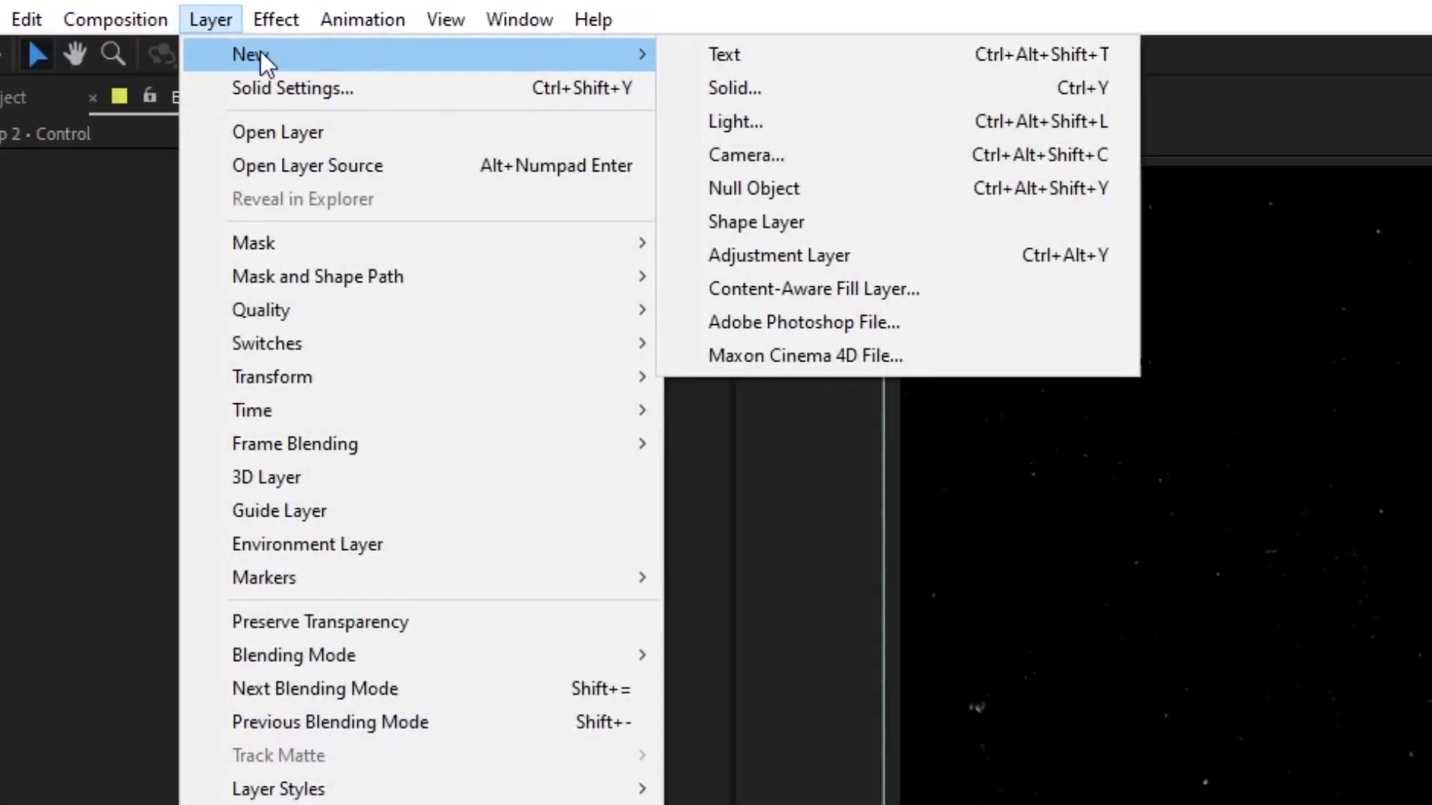
click(789, 261)
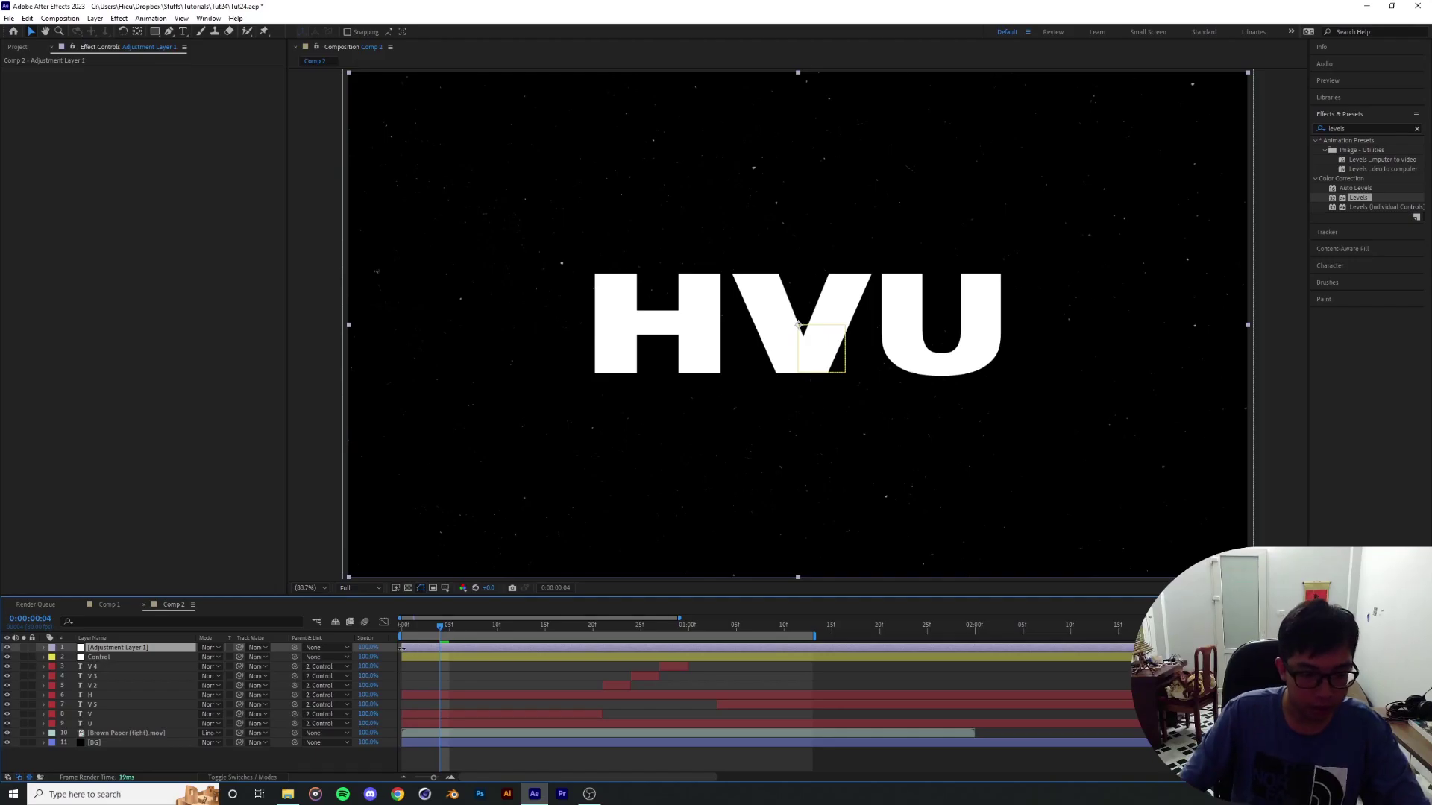
drag(402, 648, 440, 649)
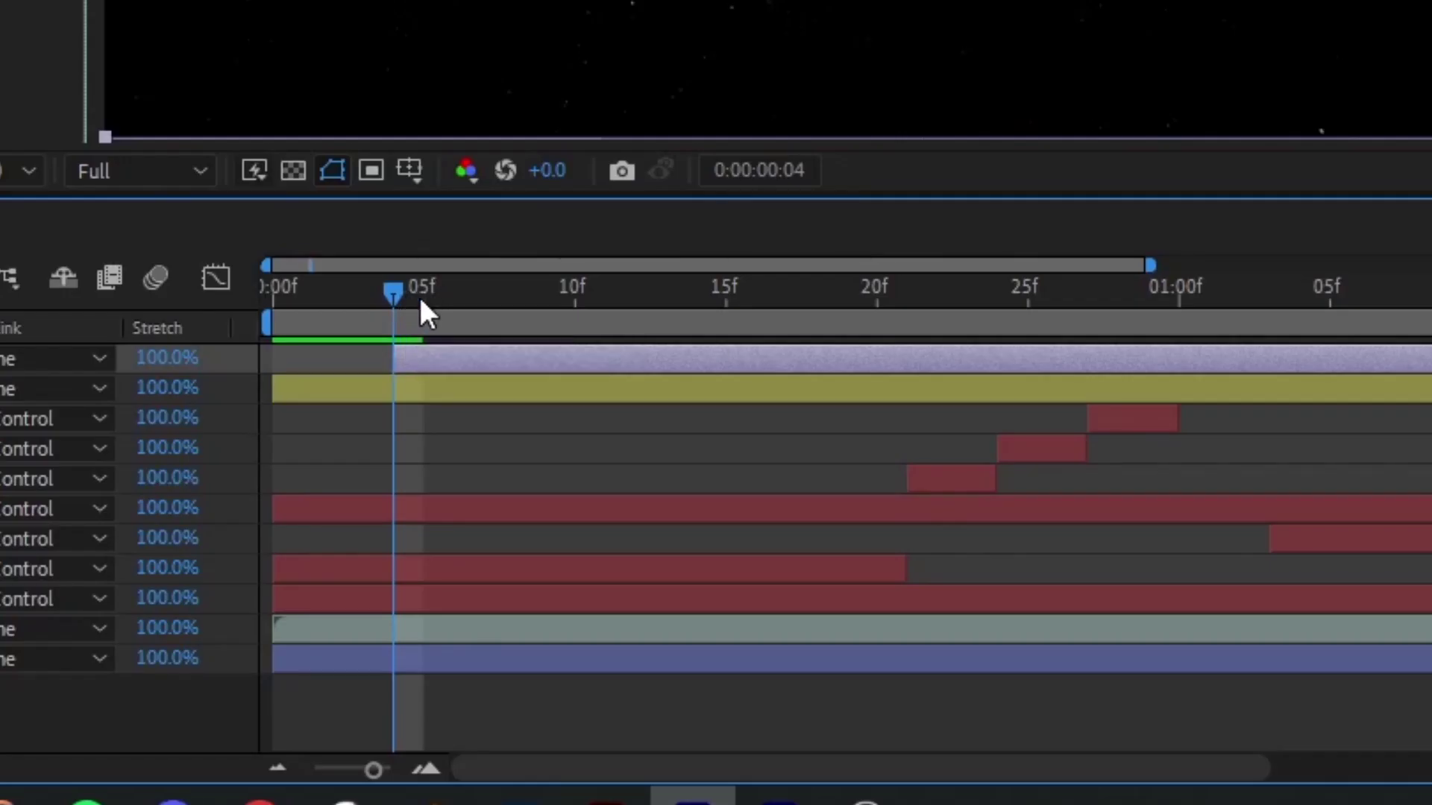
drag(418, 296, 477, 295)
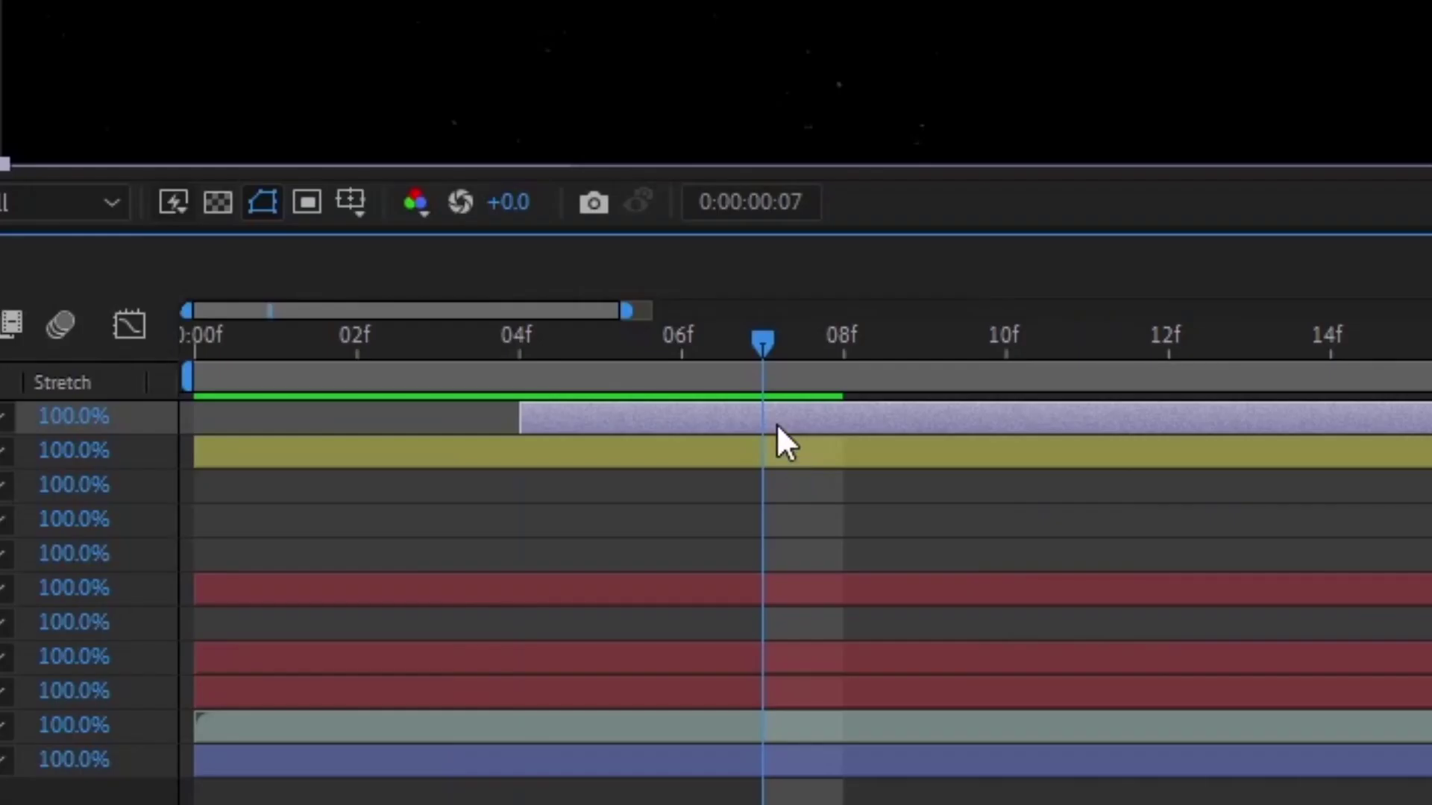
key(ctrl+shift+d)
key(Delete)
Step: Apply the Invert effect to the adjustment layer and preview the flash at frame 6
key(ctrl+5)
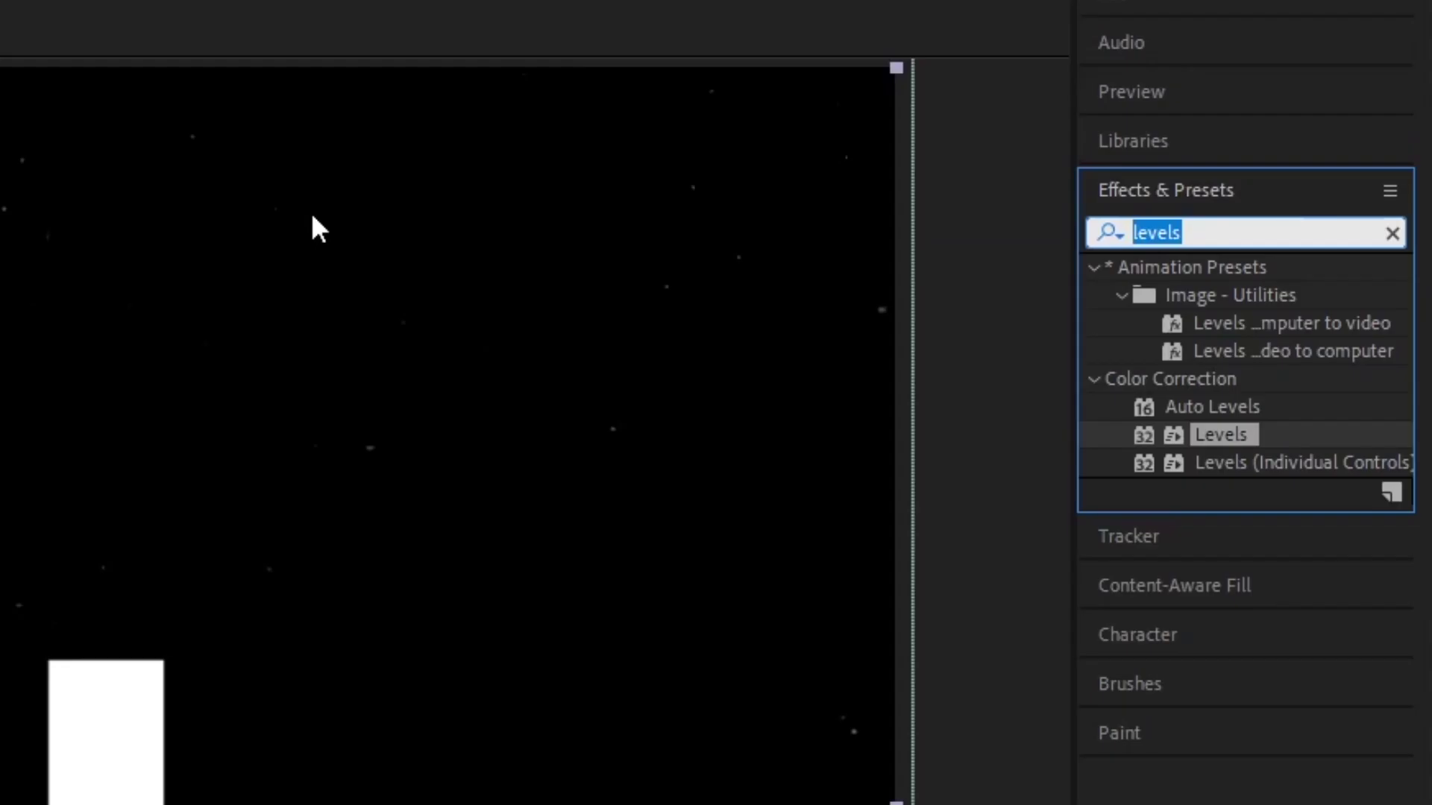
text(invert)
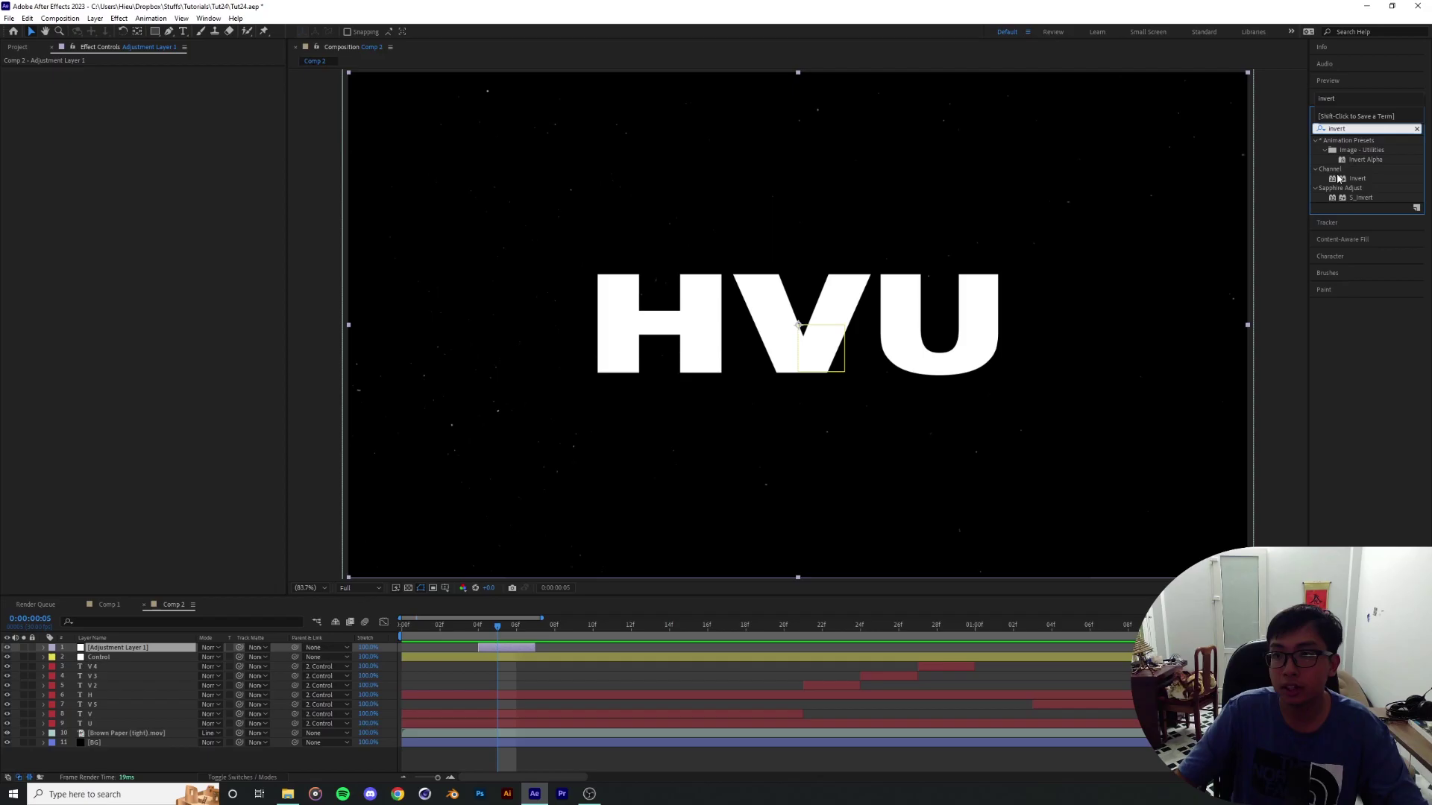
double_click(1217, 378)
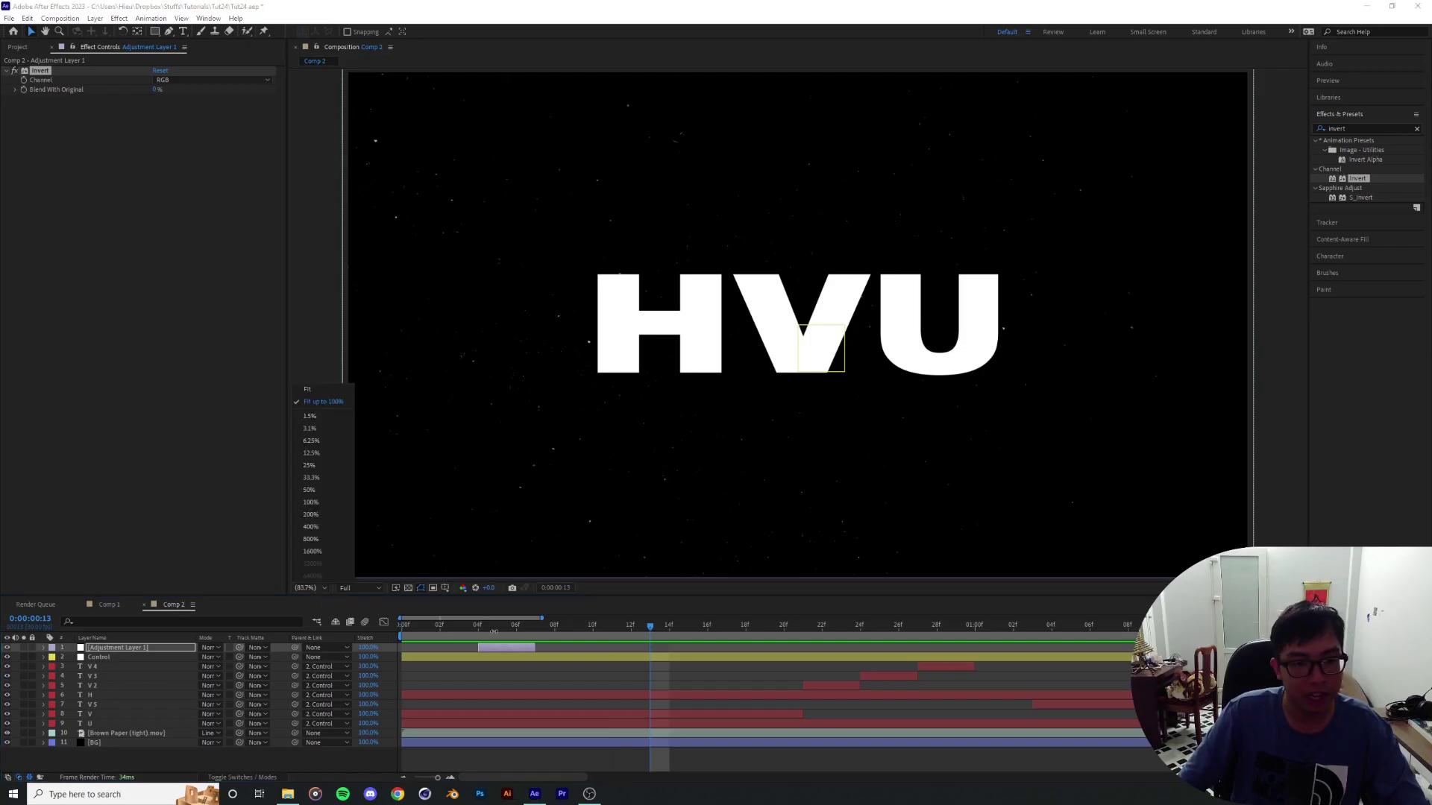
click(494, 632)
drag(496, 631, 516, 634)
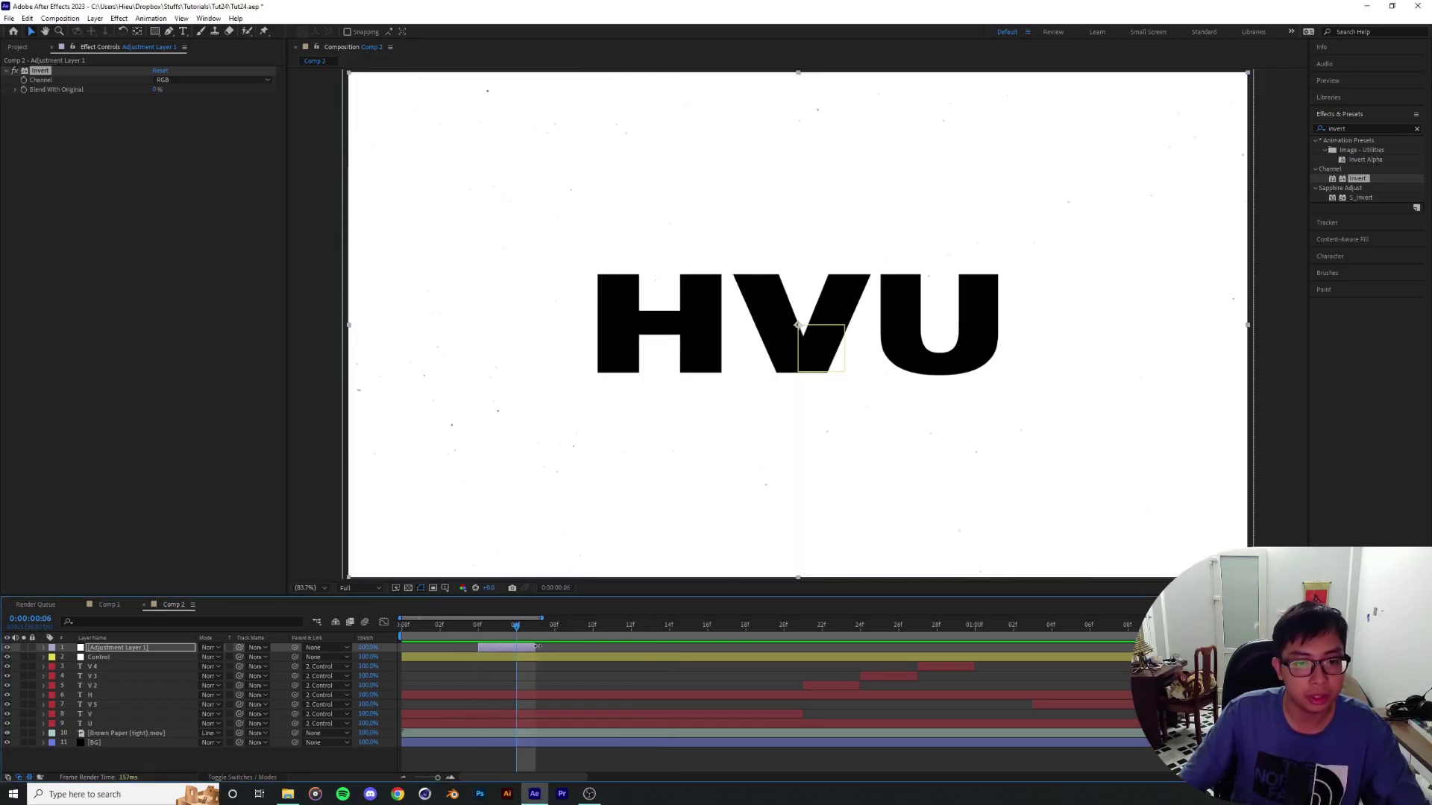
key(space)
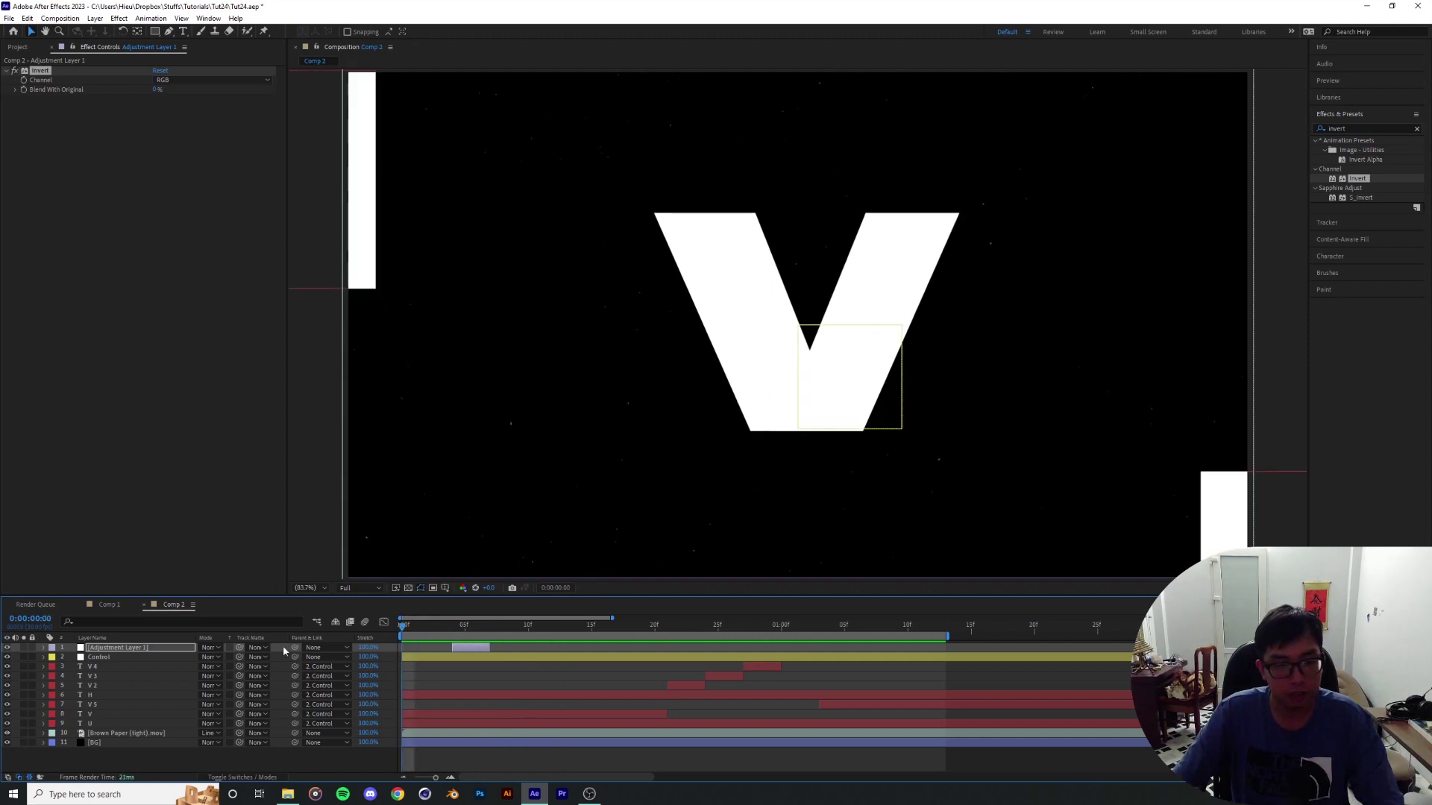